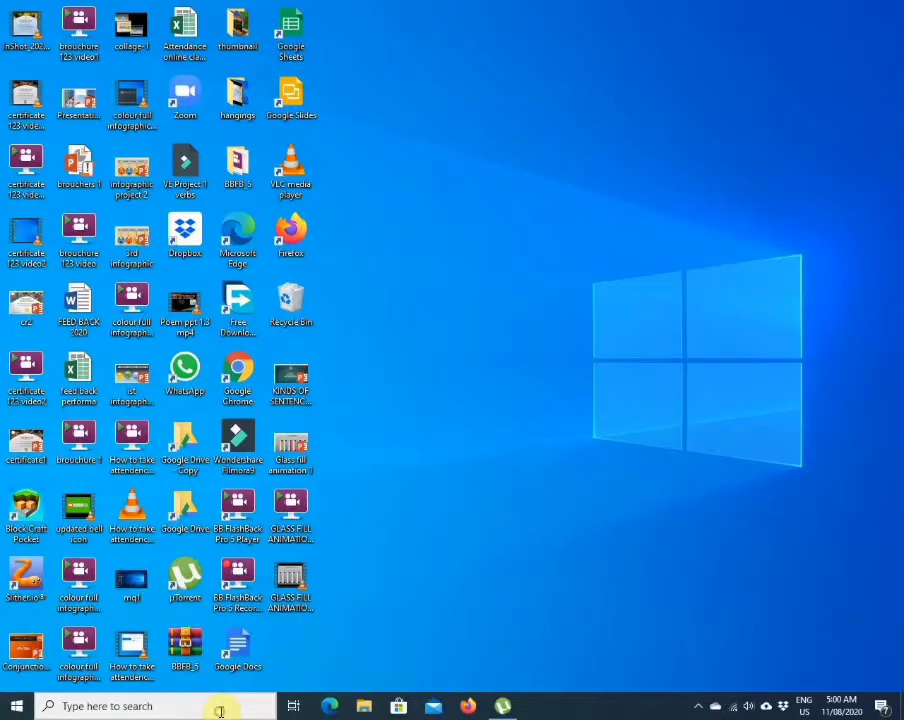
- Launch PowerPoint from Windows search and start a new blank presentation
left_click(218, 706)
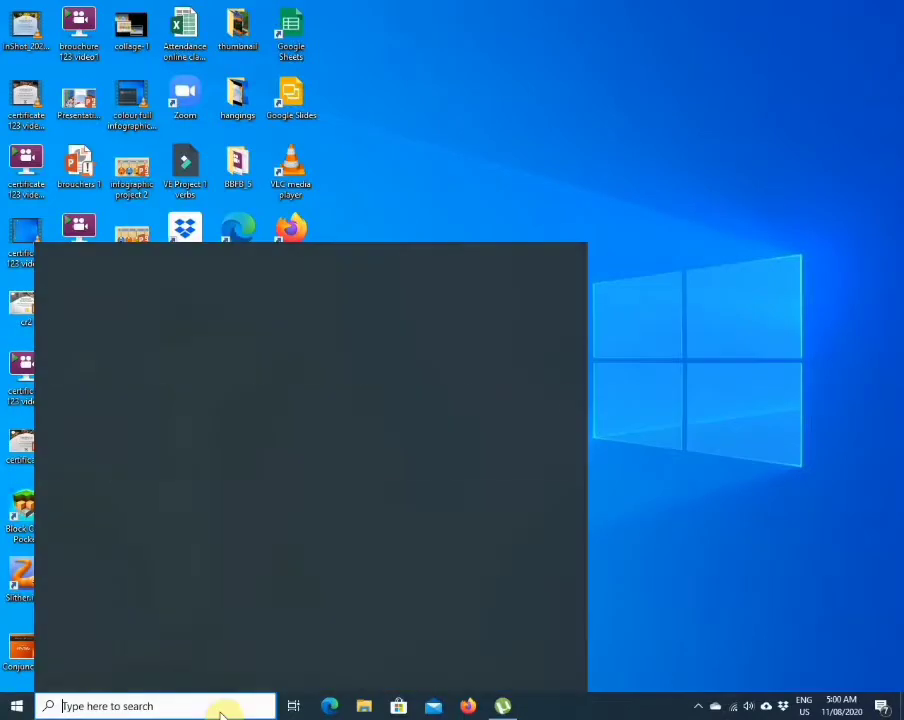
left_click(131, 334)
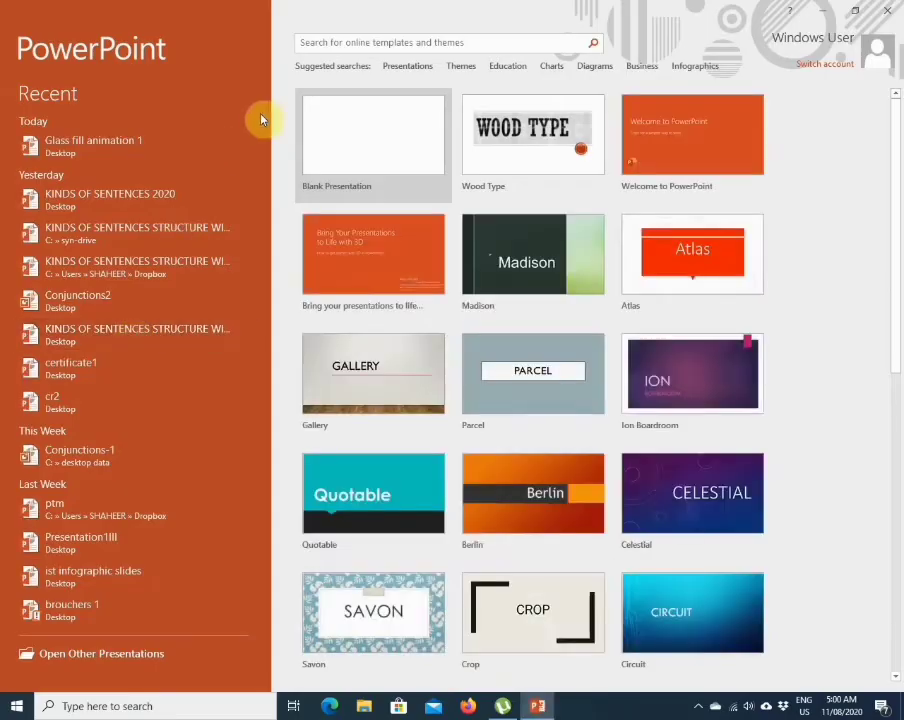
left_click(349, 124)
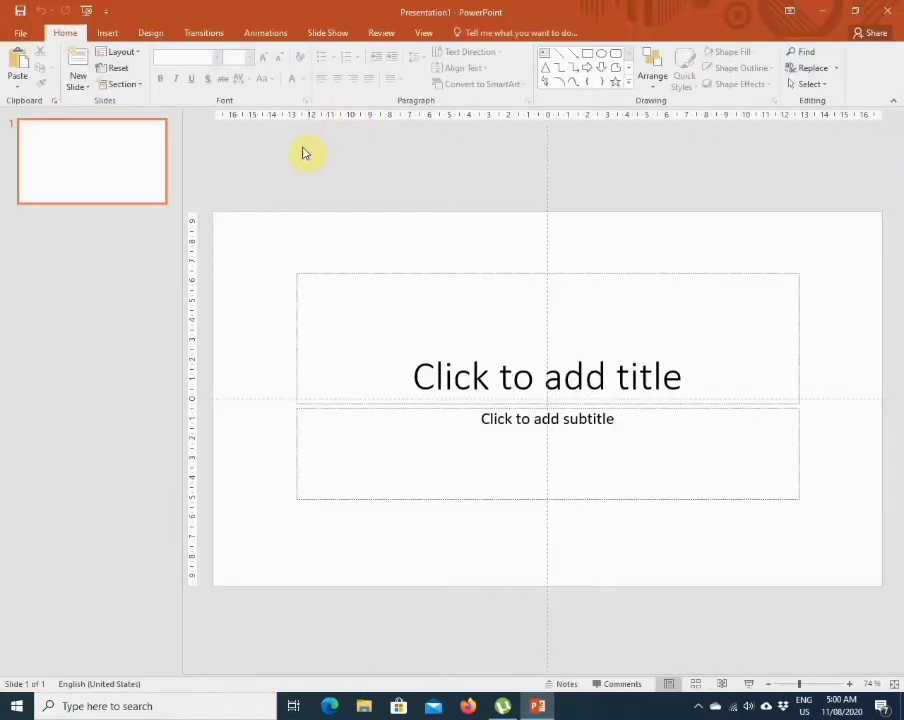
- Delete the title and subtitle placeholders from slide 1
left_click(386, 275)
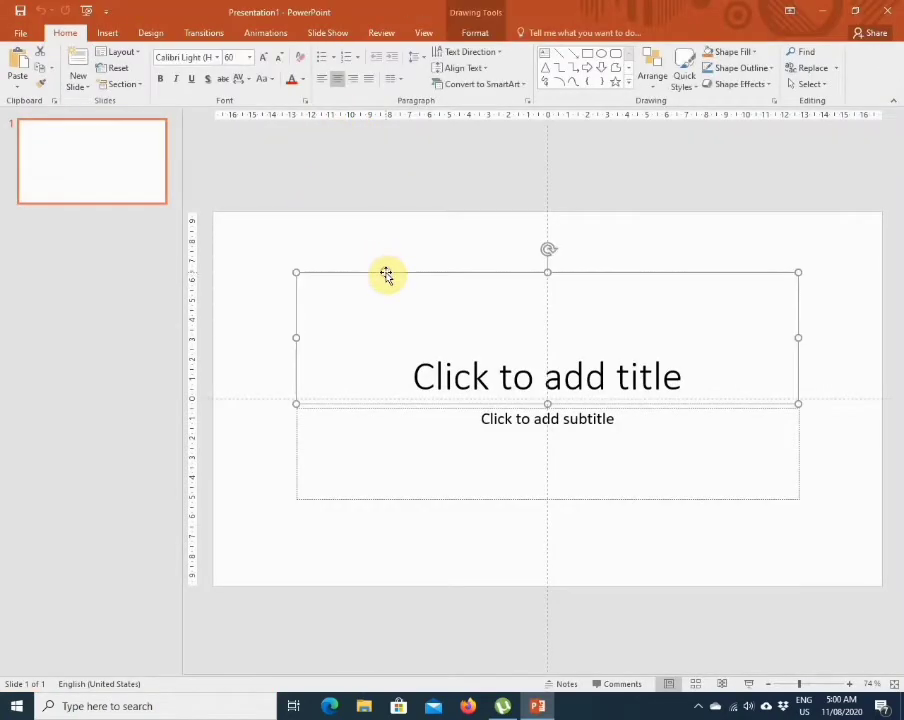
key("Delete")
left_click(394, 404)
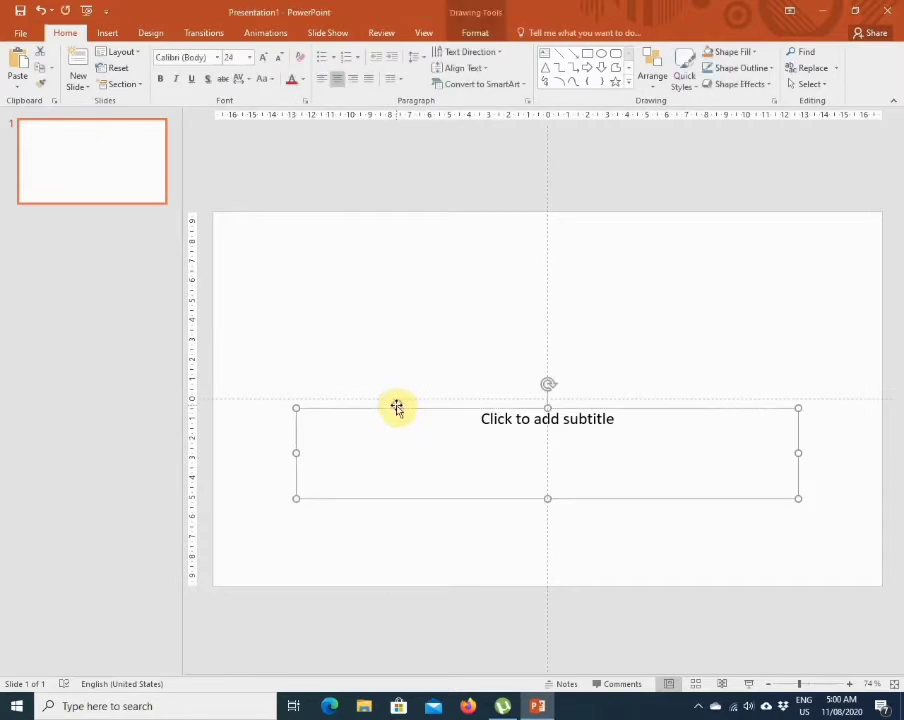
key("Delete")
left_click(424, 33)
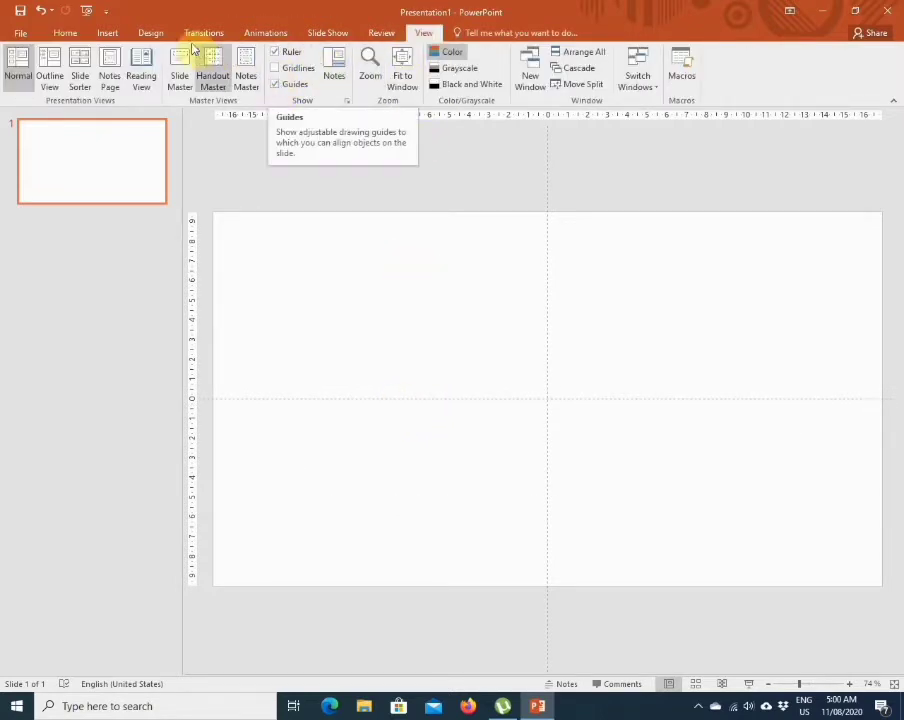
left_click(112, 32)
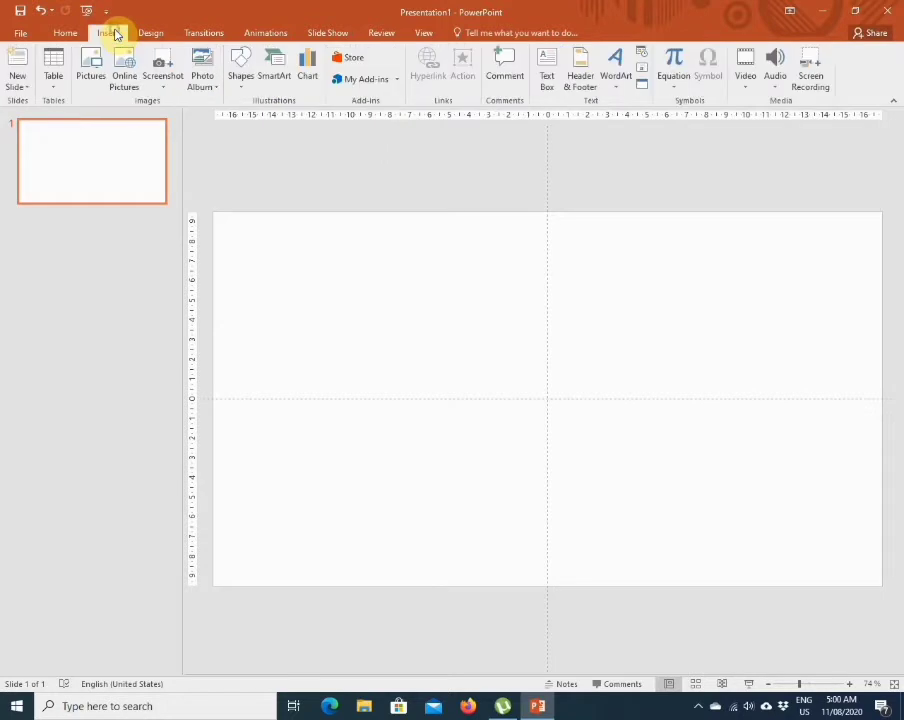
- Draw a small 1.22 cm by 4.37 cm rectangle in the upper left with no outline
left_click(240, 62)
left_click(283, 117)
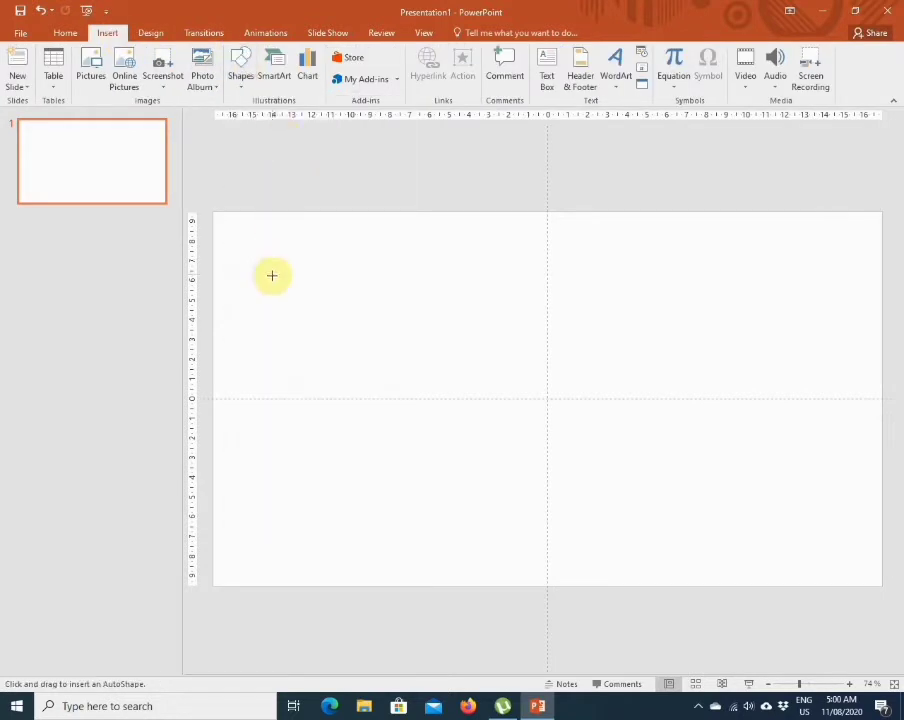
left_click_drag(288, 309, 375, 326)
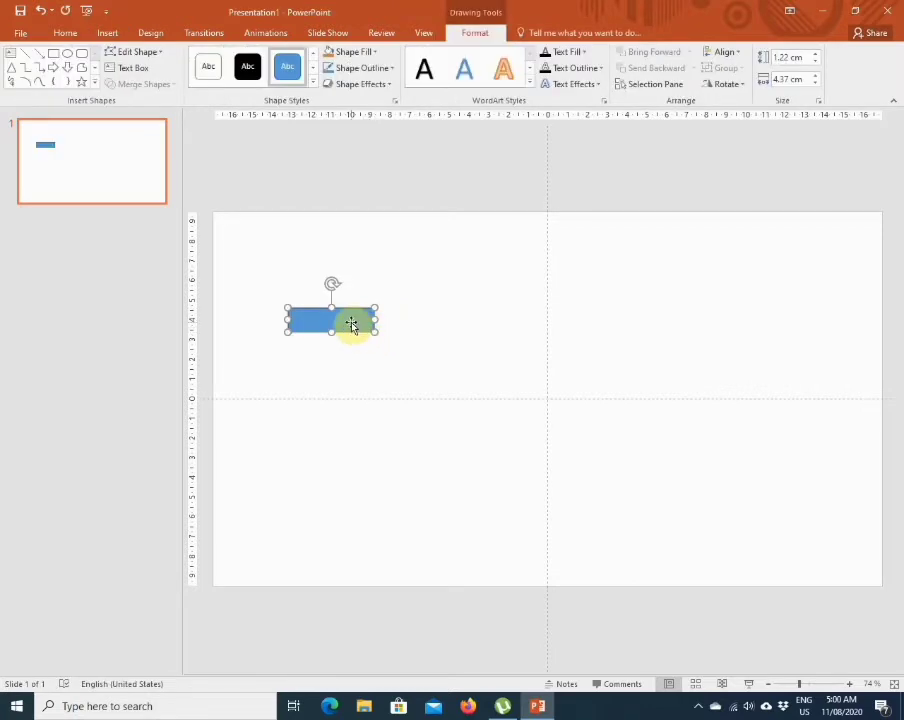
left_click(383, 68)
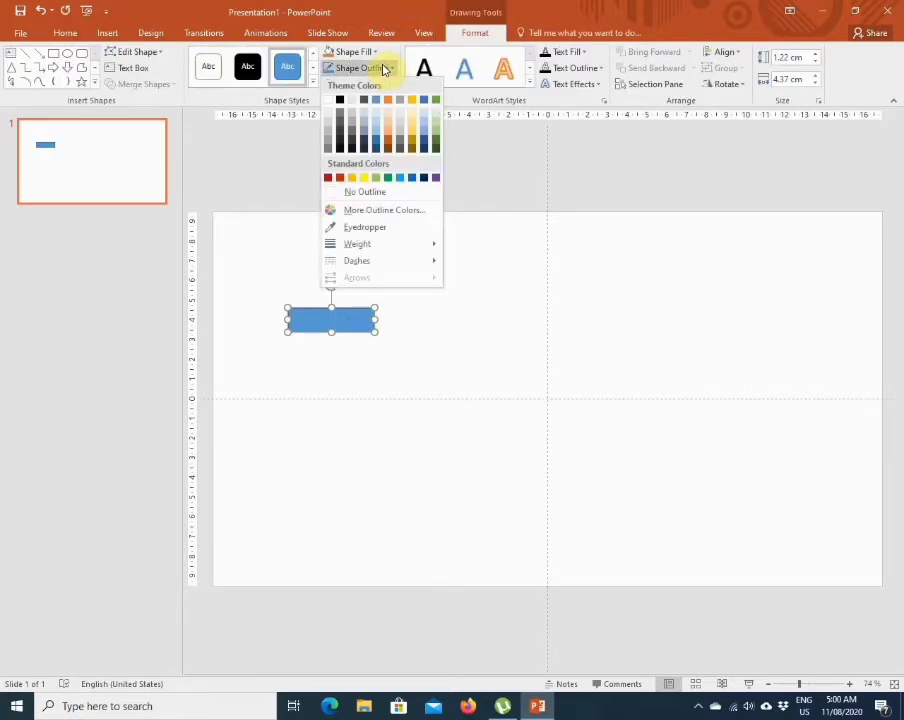
left_click(345, 191)
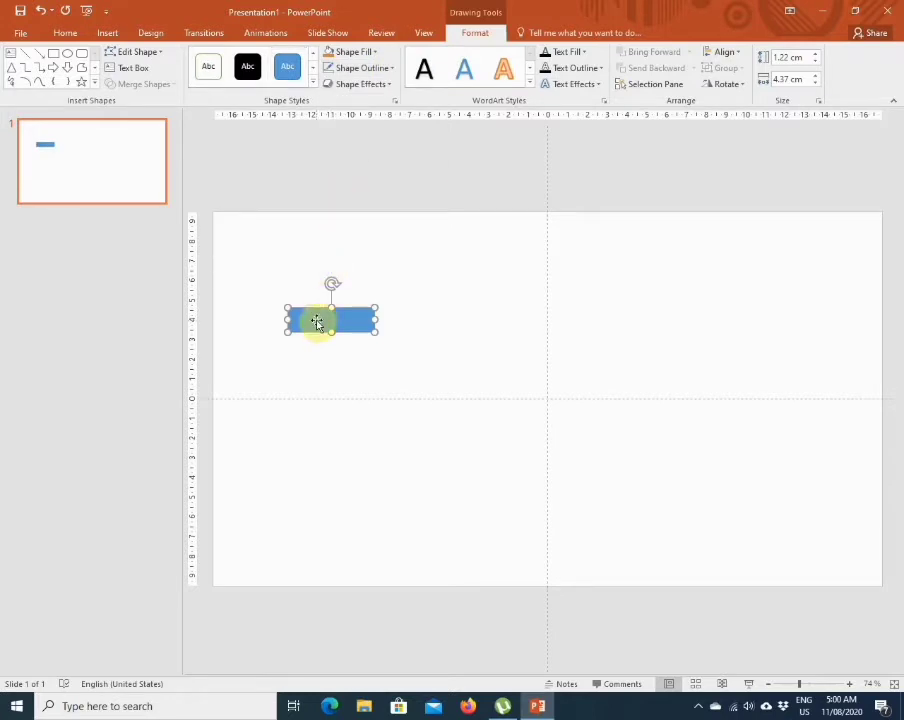
right_click(315, 321)
- Give the rectangle a light grey preset gradient fill running horizontally, with one stop set to black
left_click(358, 576)
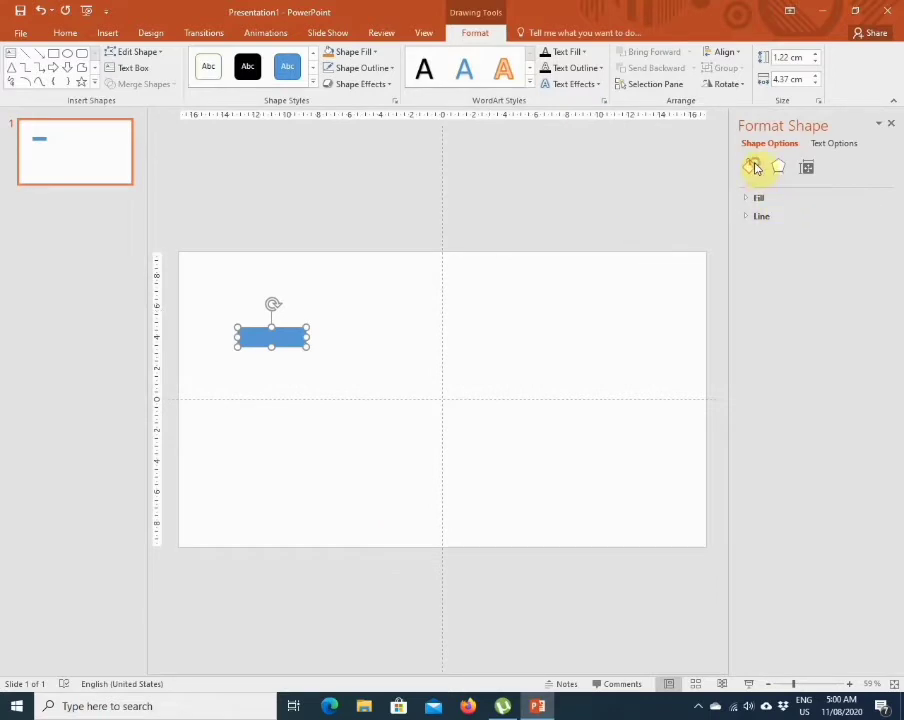
left_click(752, 197)
left_click(762, 249)
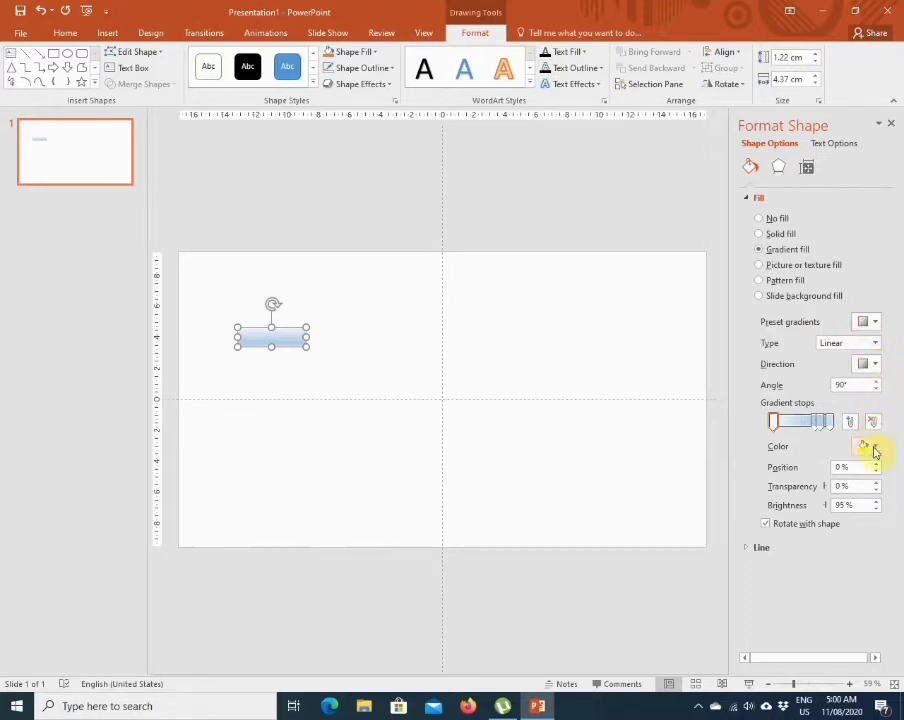
left_click(867, 321)
left_click(782, 344)
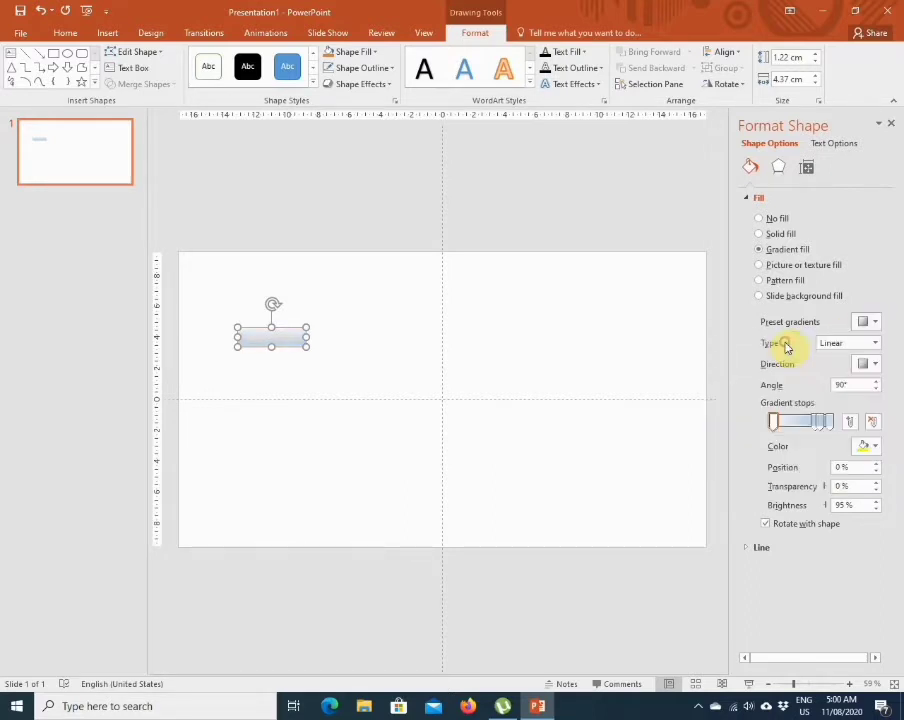
left_click(875, 365)
left_click(854, 391)
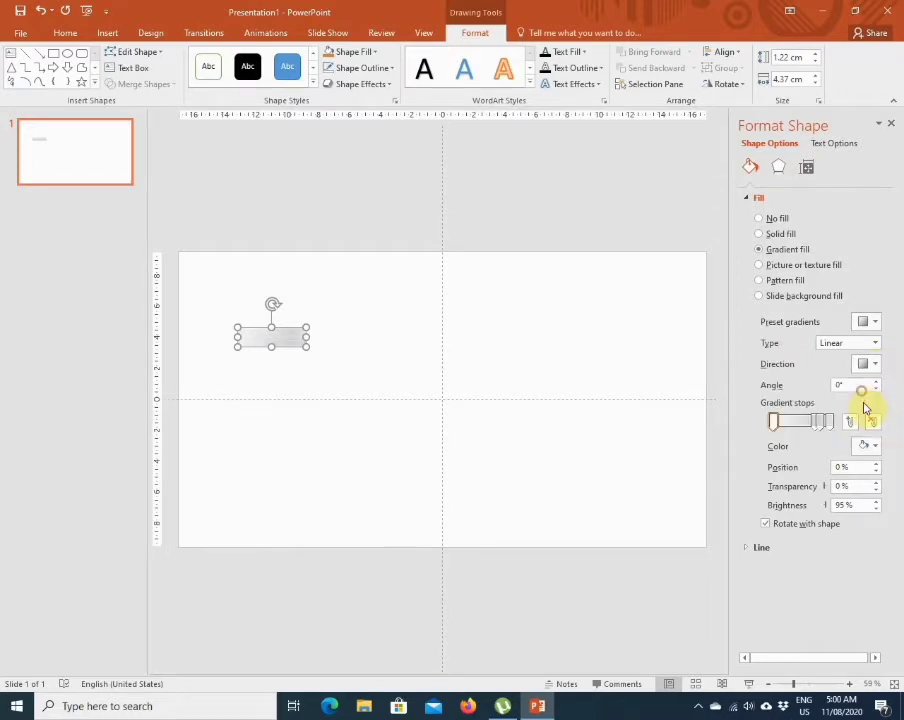
left_click(868, 446)
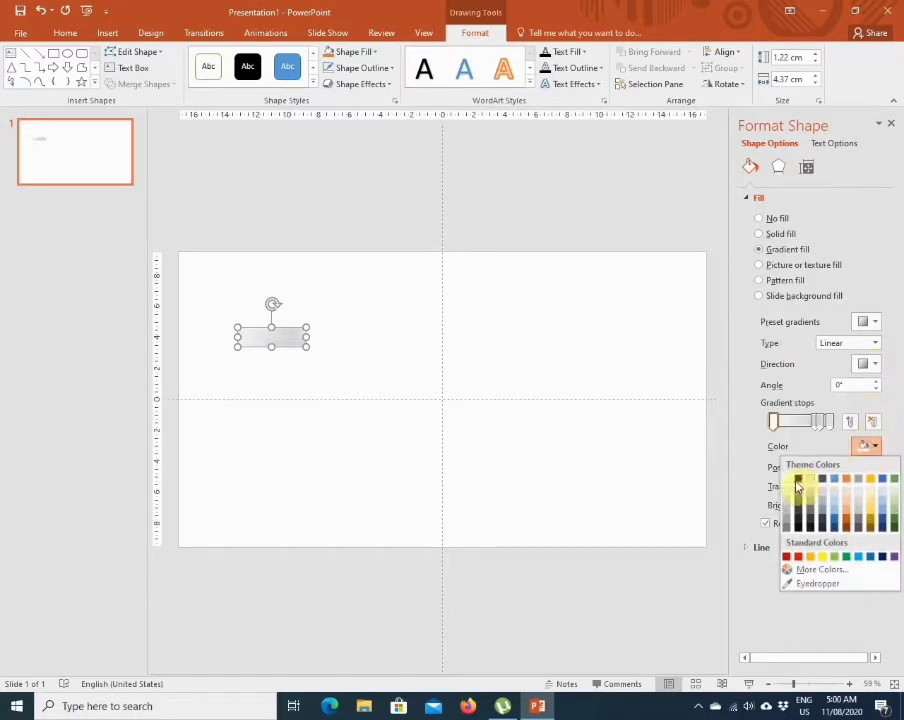
left_click(794, 476)
- Reposition the gradient stops so the black end sits at the rectangle's right edge
left_click_drag(814, 425, 806, 430)
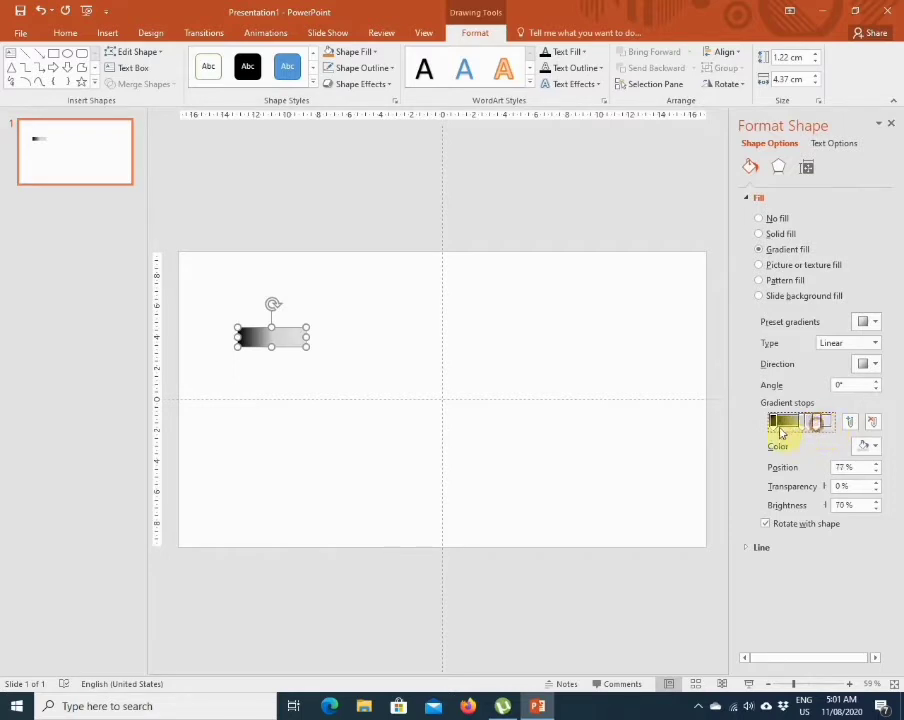
left_click_drag(783, 432, 823, 434)
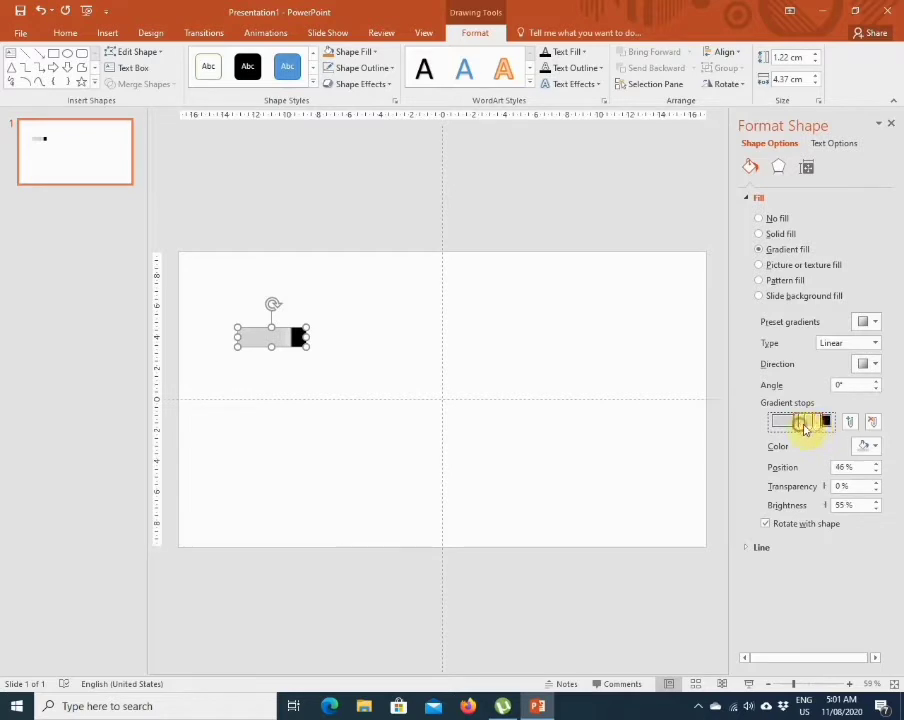
mouse_move(825, 424)
left_mouse_down()
mouse_move(814, 425)
mouse_move(827, 428)
left_mouse_up()
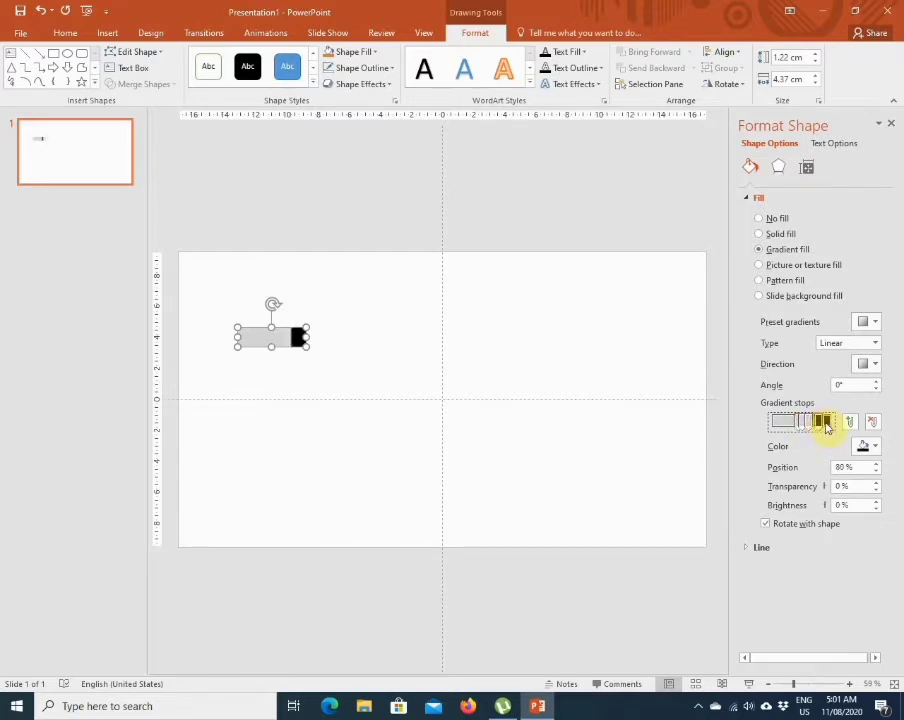
left_click(866, 364)
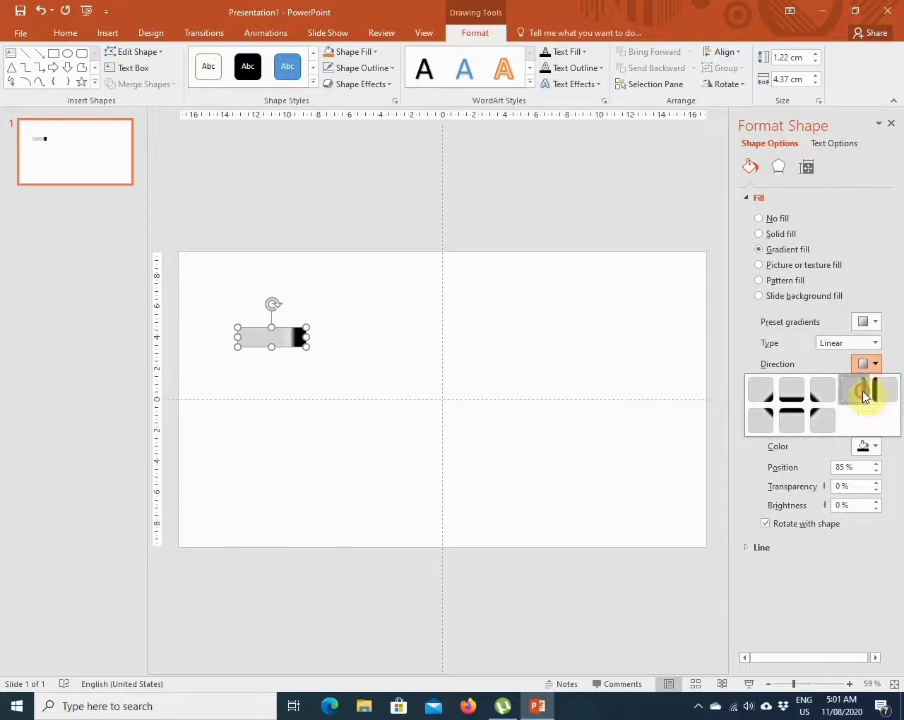
left_click(872, 393)
mouse_move(798, 428)
left_mouse_down()
mouse_move(765, 435)
mouse_move(809, 430)
mouse_move(793, 432)
left_mouse_up()
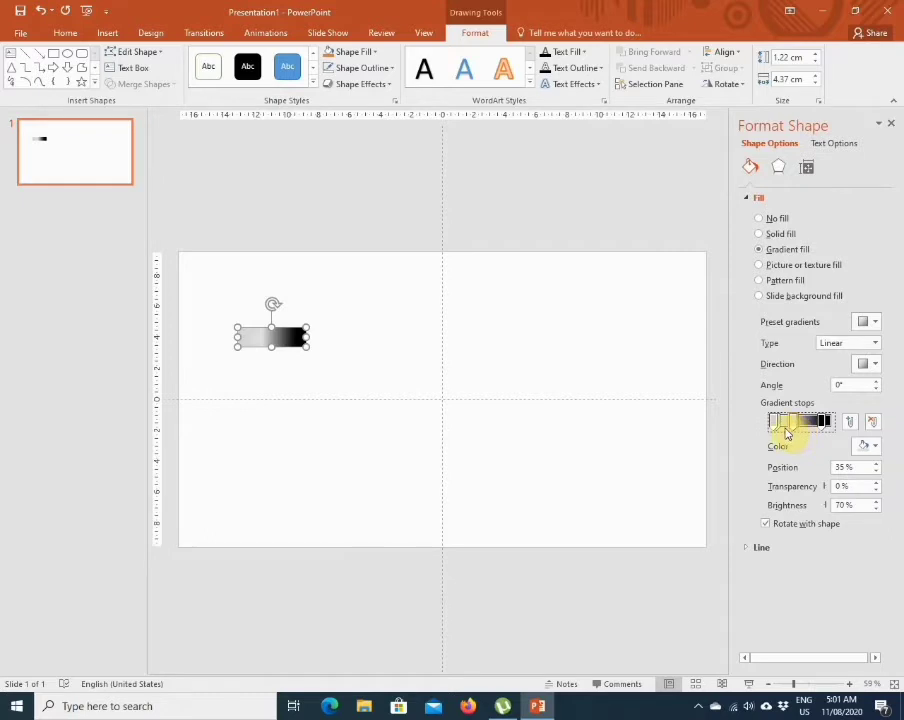
left_click(816, 424)
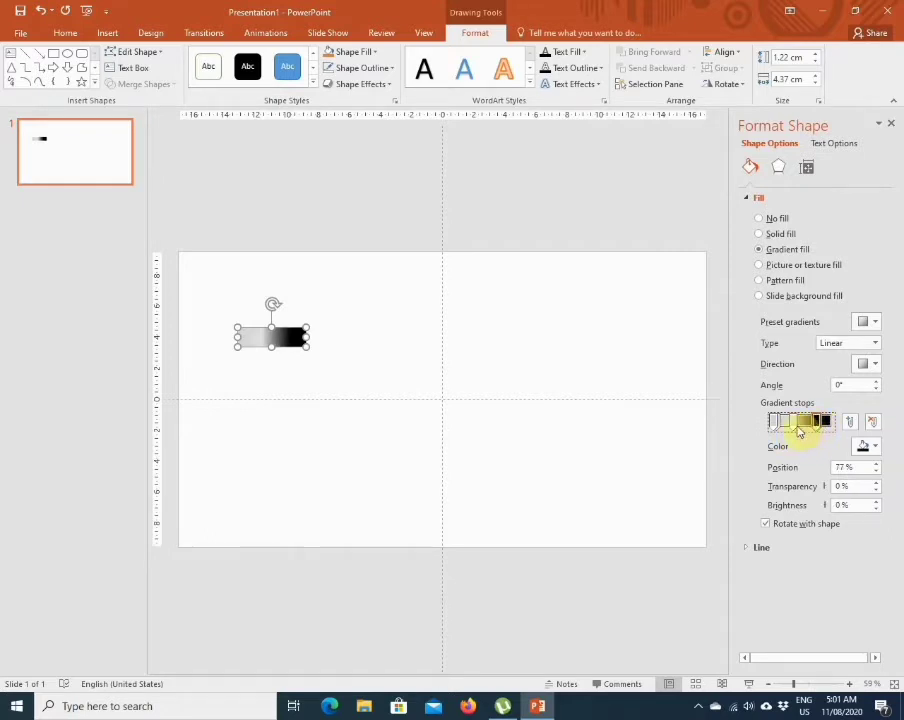
left_click(799, 428)
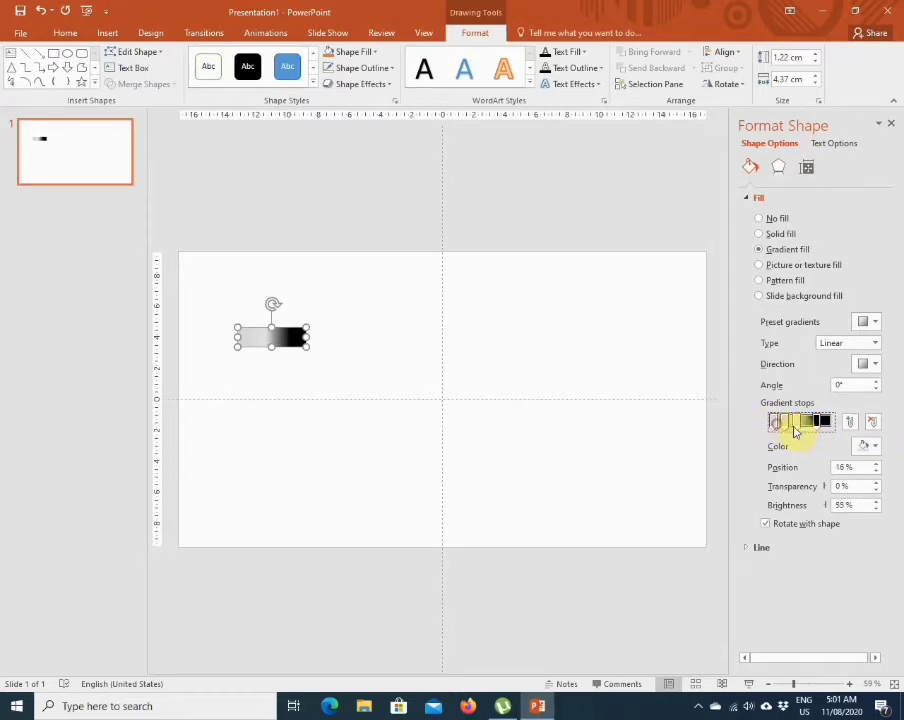
left_click_drag(812, 424, 799, 436)
- Enlarge the gradient rectangle slightly and place a copy of it near the slide bottom
left_click(408, 344)
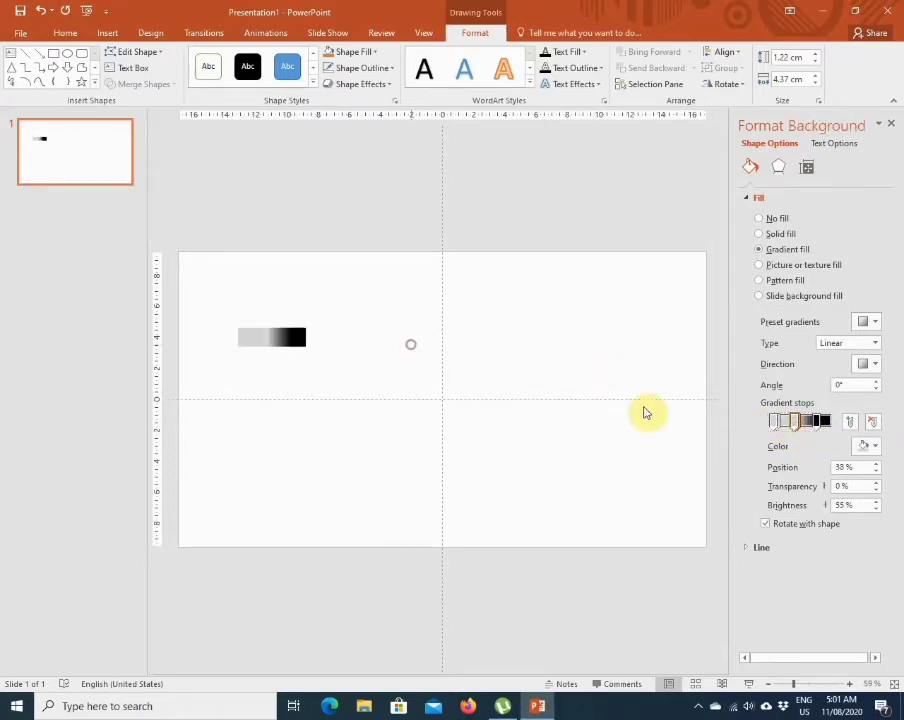
left_click(298, 339)
left_click_drag(305, 345, 318, 356)
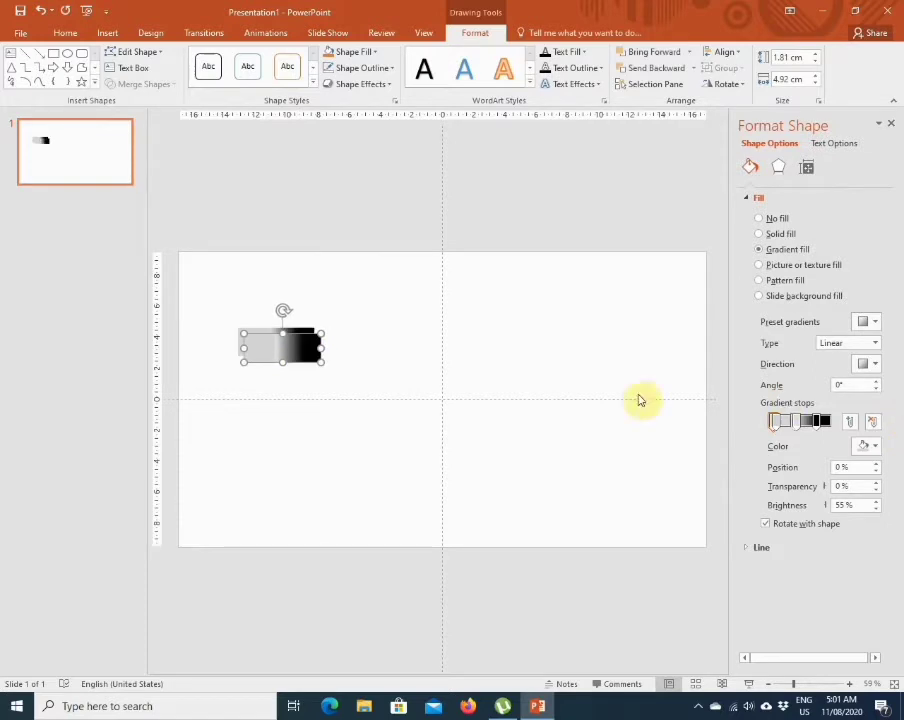
left_click_drag(240, 342, 279, 522)
left_click(343, 424)
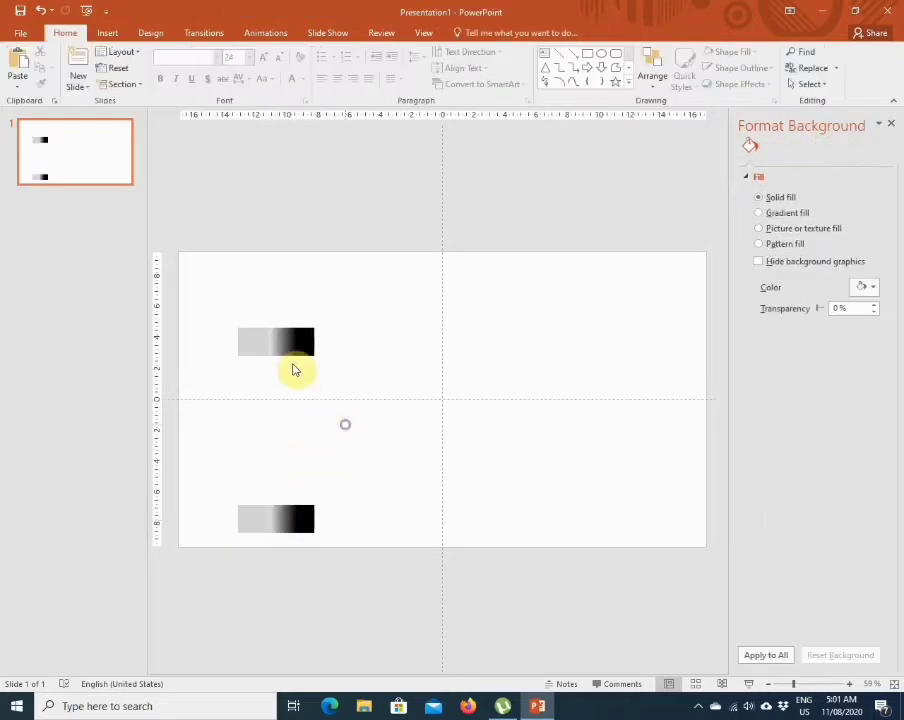
- Pick the Rectangle shape from the Insert Shapes gallery
left_click(115, 36)
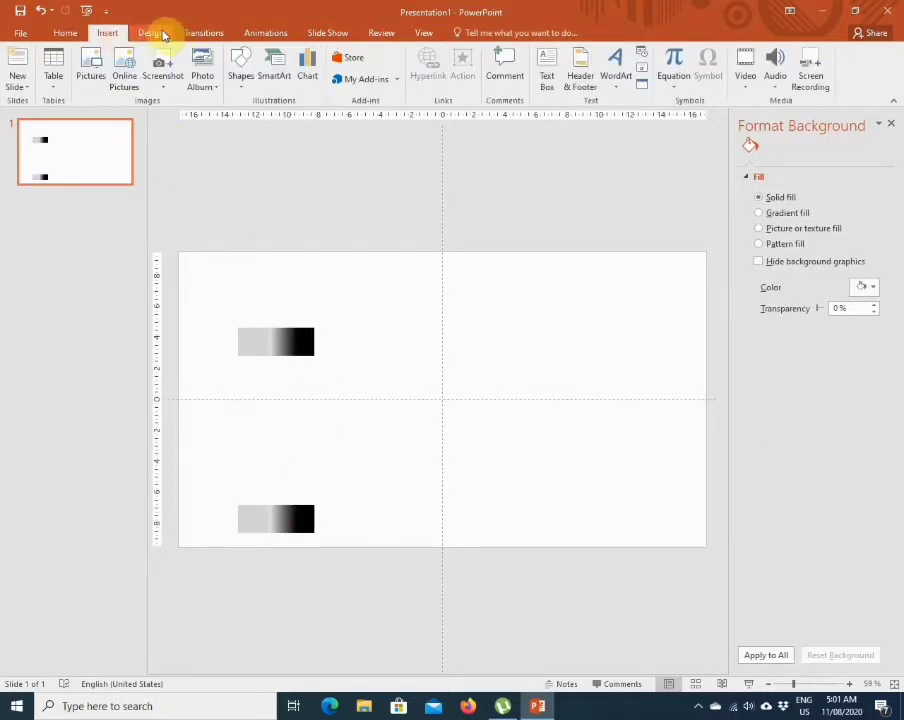
left_click(158, 34)
left_click(107, 33)
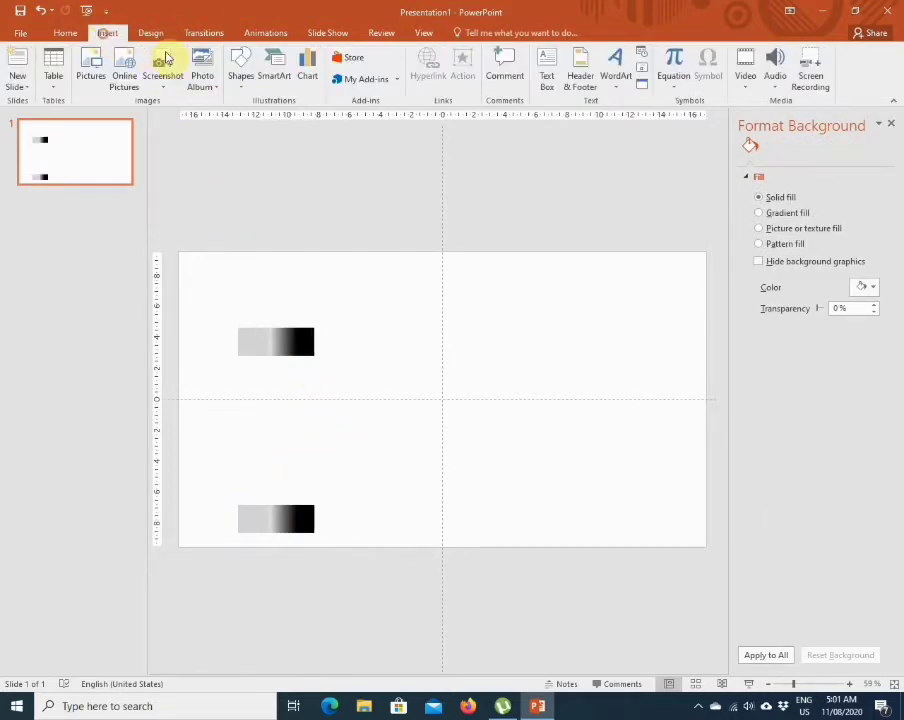
left_click(240, 72)
left_click(277, 116)
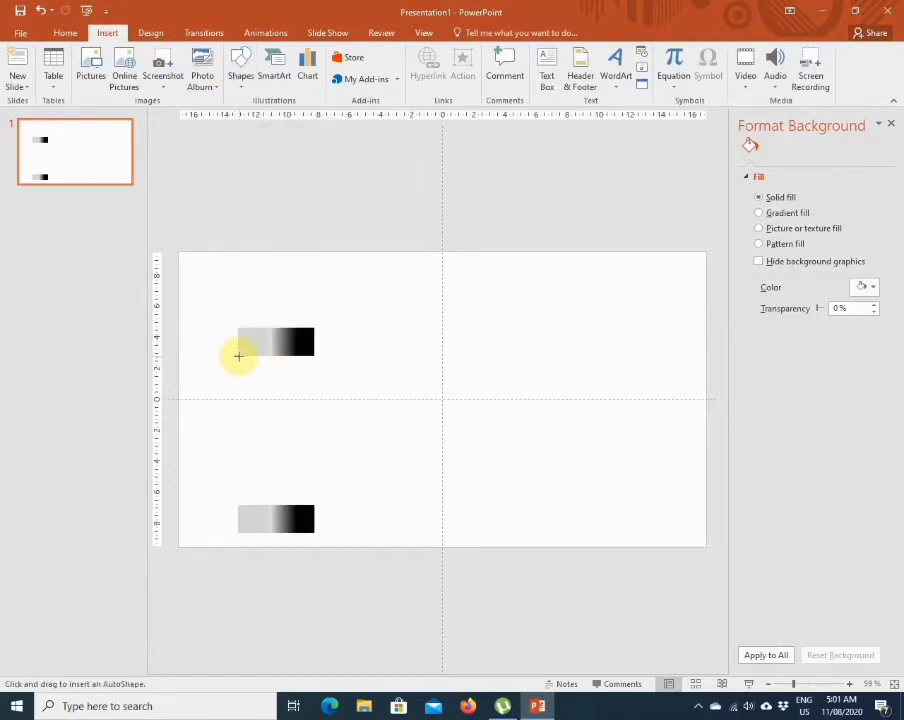
- Draw a tall rectangle between the two gradient caps and nudge the top cap right
left_click_drag(238, 355, 309, 500)
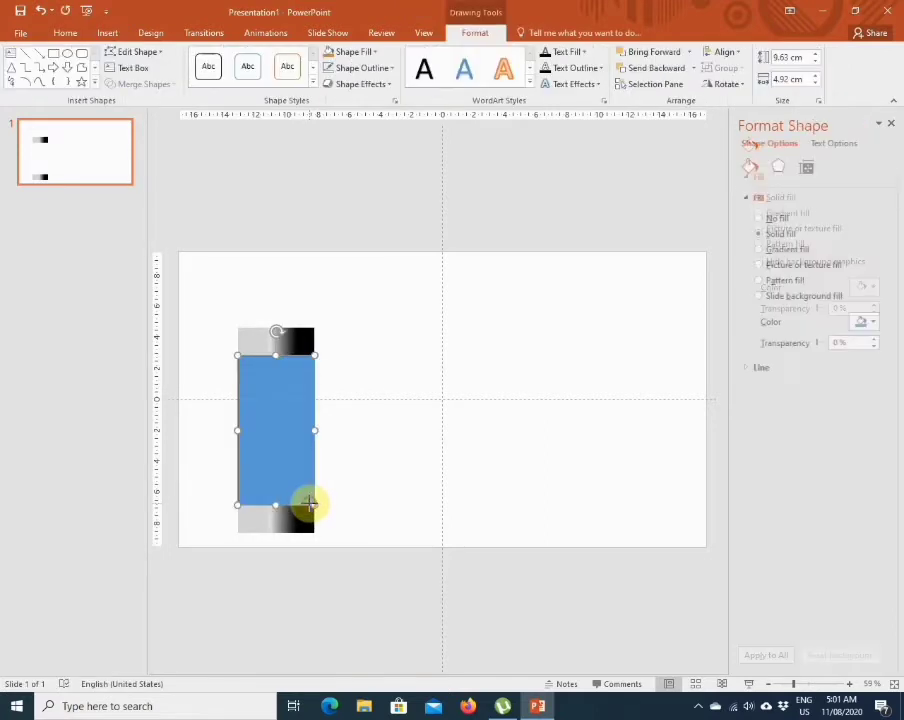
left_click(313, 351)
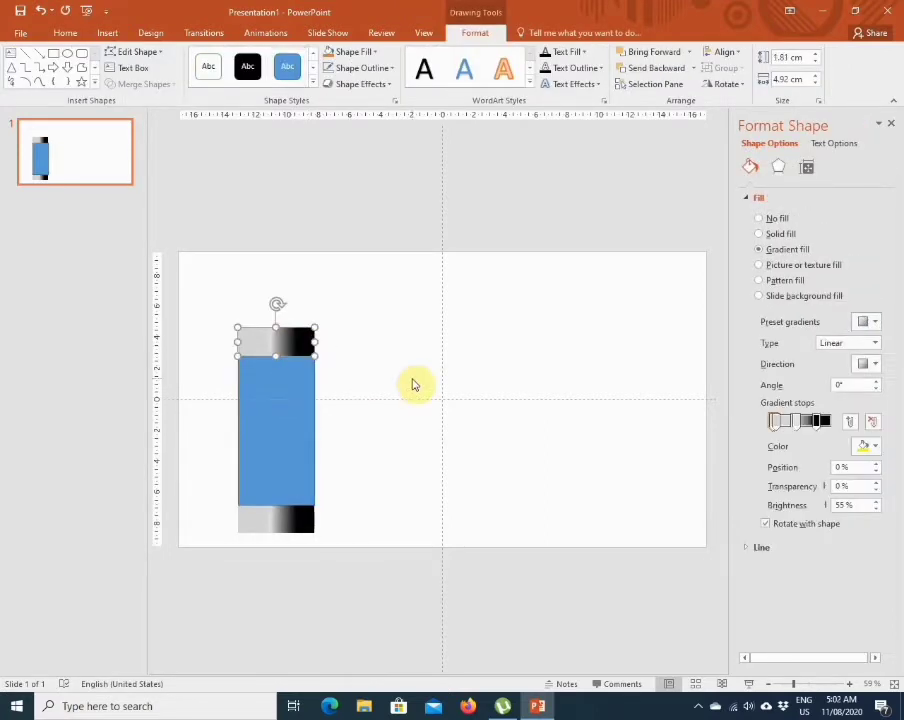
key("ctrl+Right")
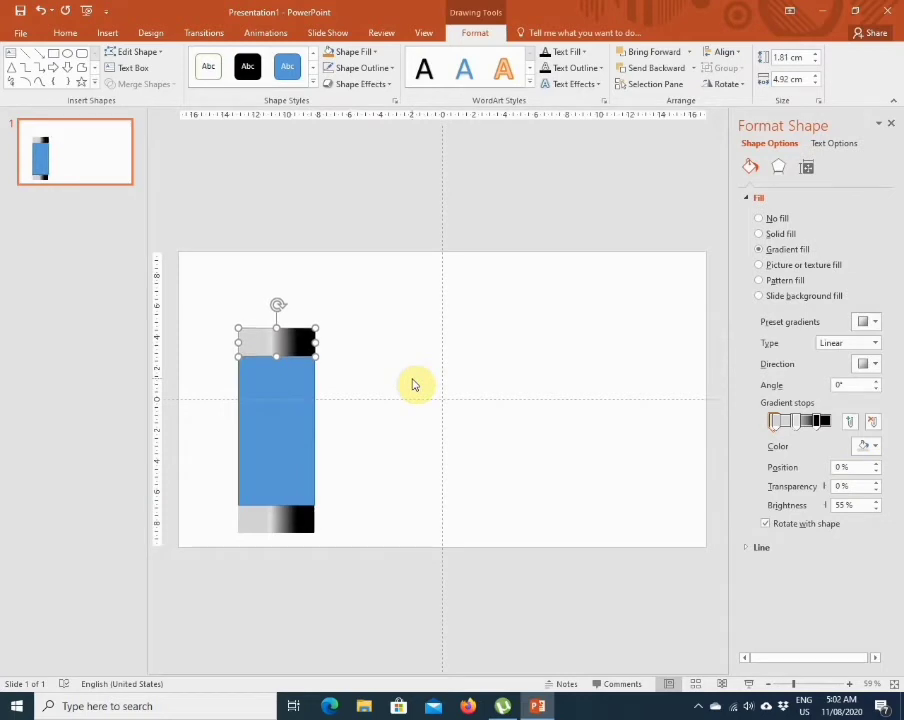
left_click(410, 375)
- Remove the outline from the blue tube body
left_click(277, 429)
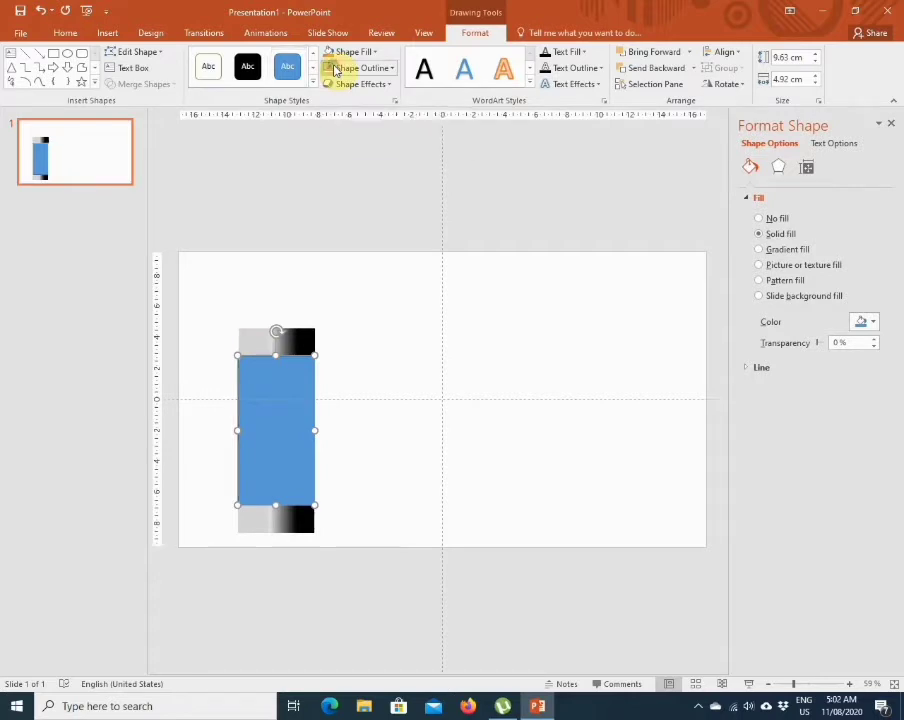
left_click(338, 70)
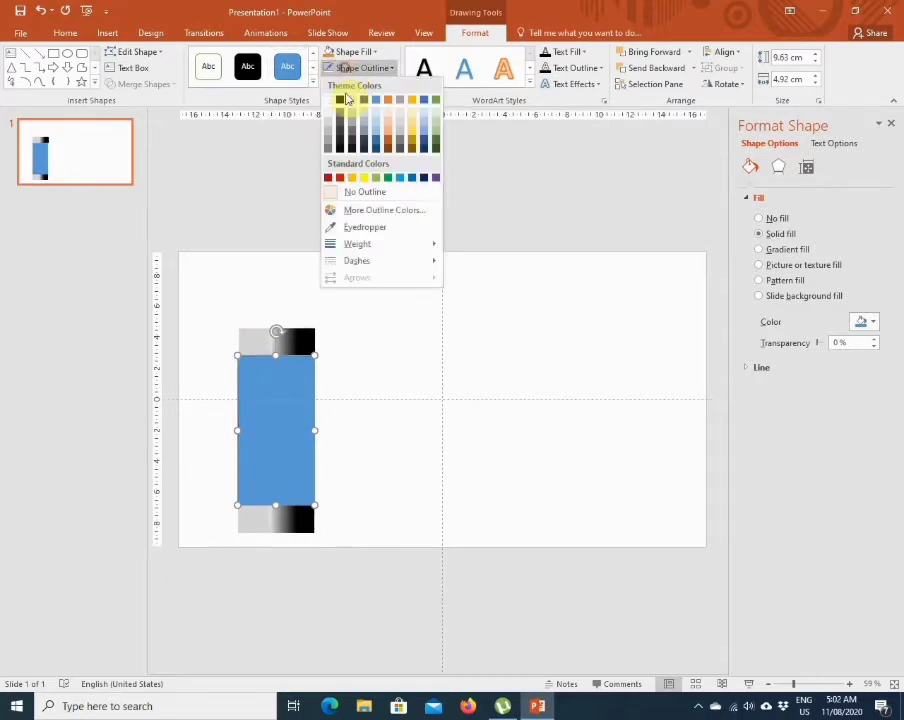
left_click(360, 191)
left_click(343, 436)
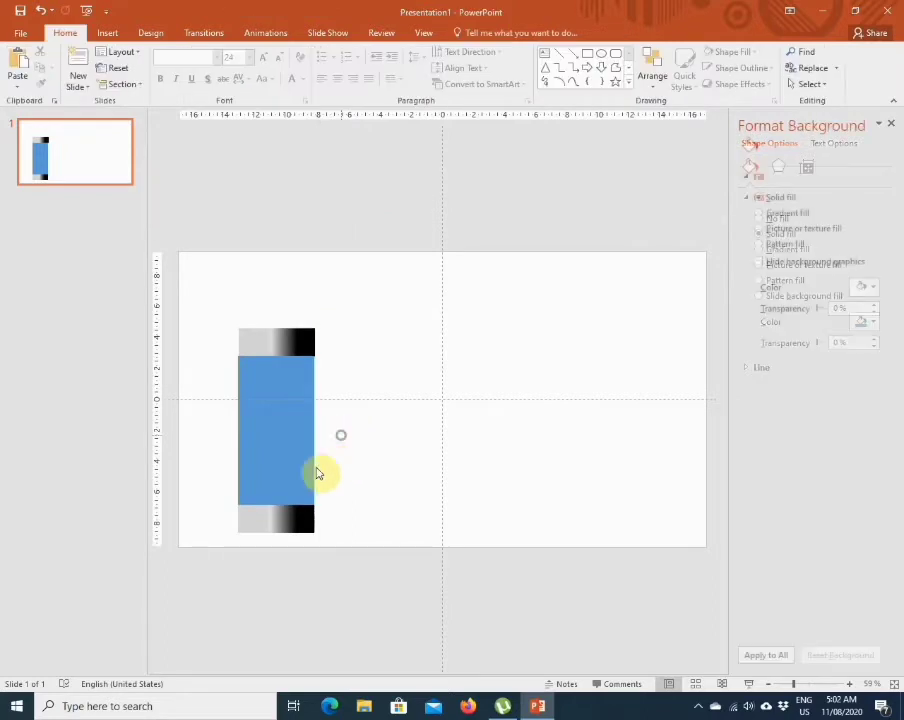
left_click(275, 454)
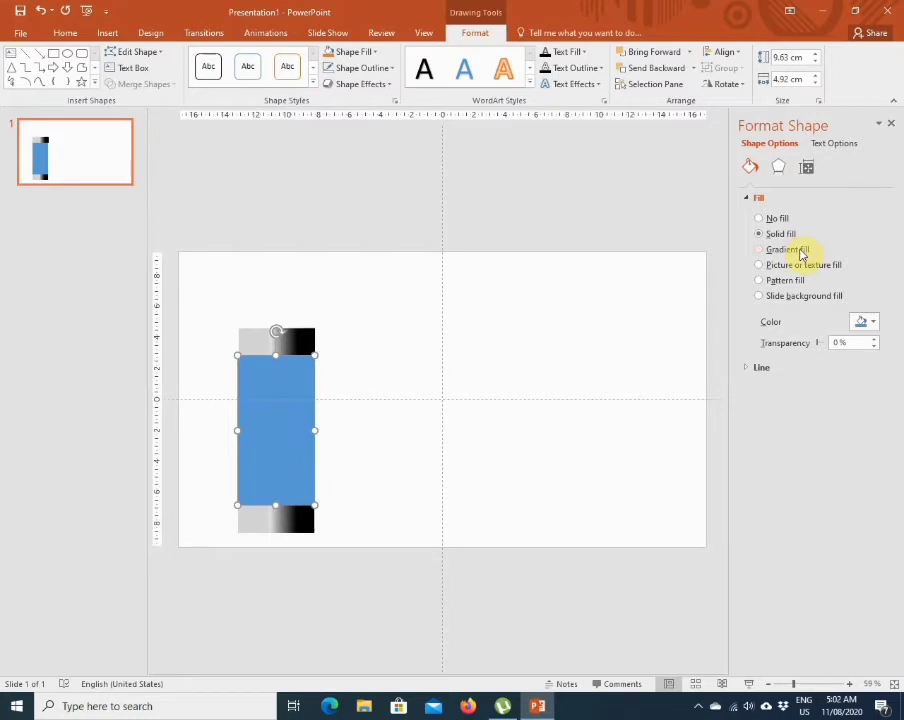
- Give the body a gradient fill with a 100% transparent stop moved to 95%
left_click(788, 249)
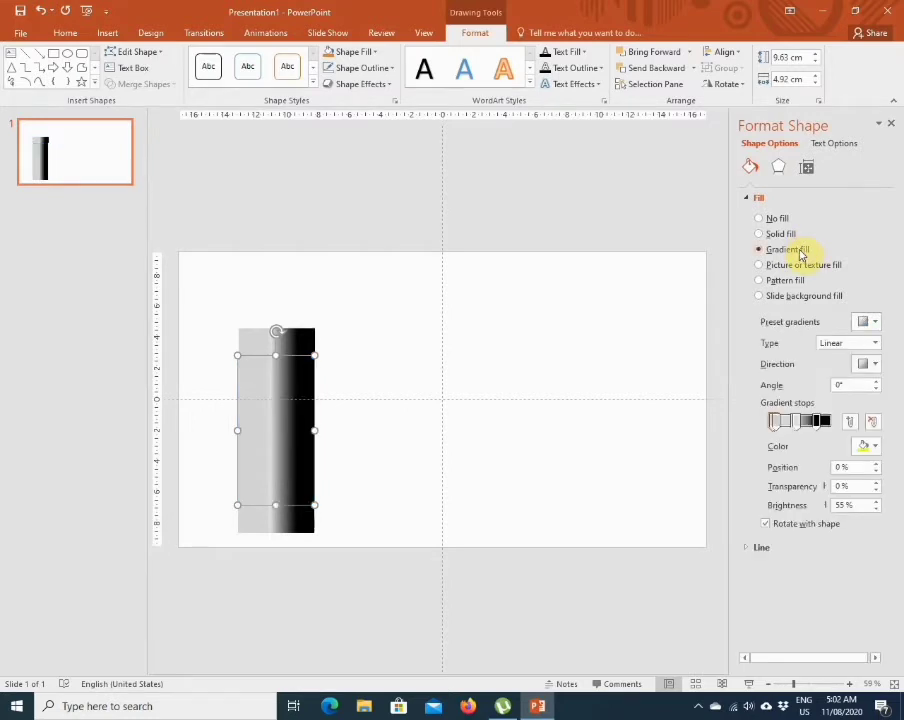
left_click(805, 420)
mouse_move(801, 421)
left_mouse_down()
mouse_move(780, 421)
mouse_move(820, 428)
mouse_move(789, 430)
mouse_move(822, 437)
mouse_move(806, 430)
mouse_move(786, 438)
left_mouse_up()
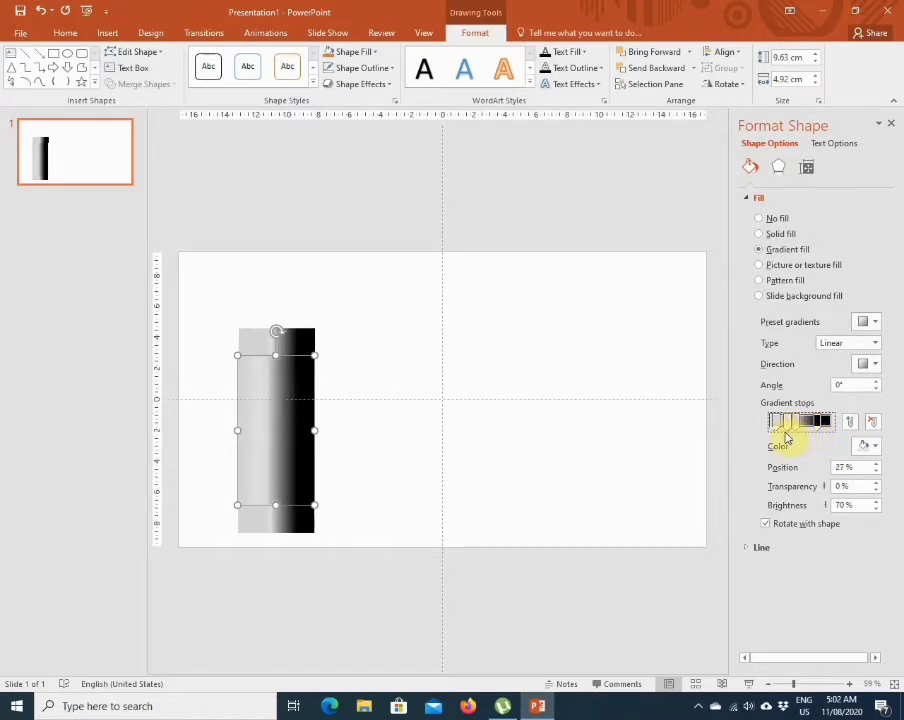
left_click(874, 487)
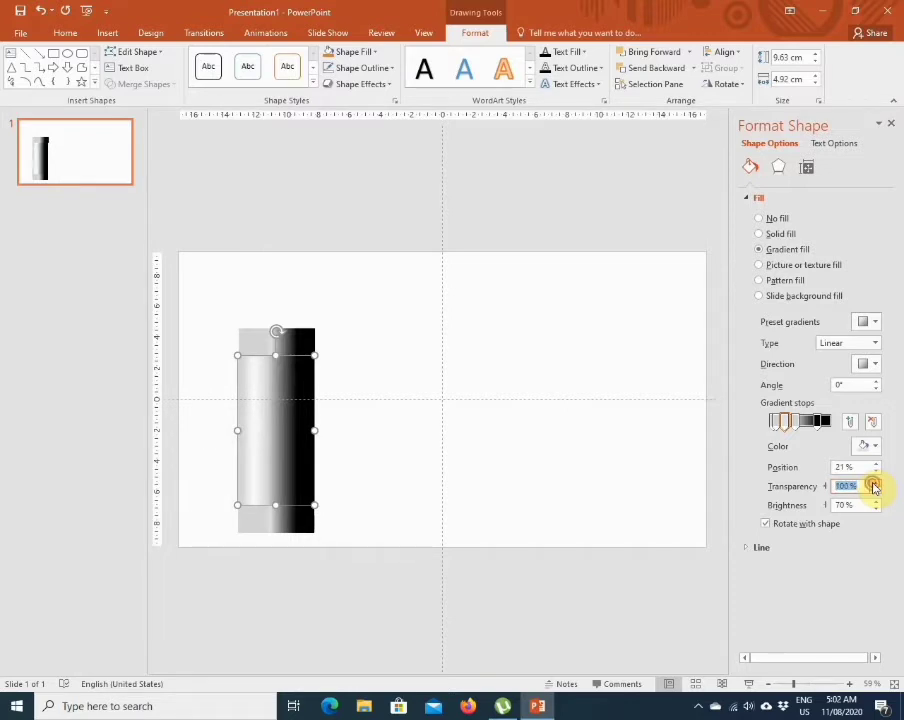
left_click(262, 438)
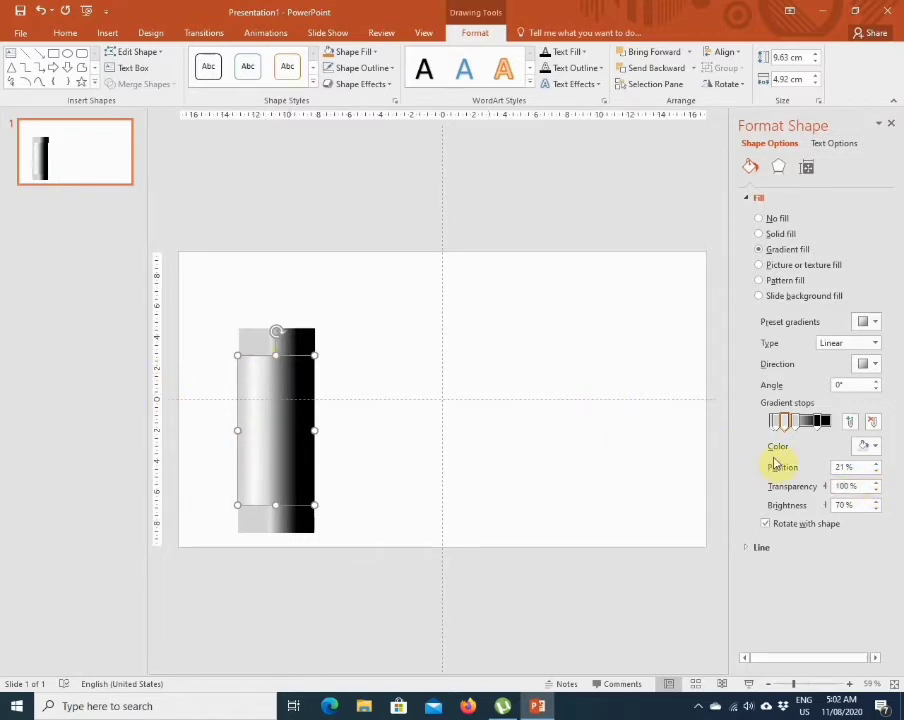
left_click_drag(799, 418, 832, 427)
- Apply a grey radial preset gradient, setting a stop at 2% with 50% transparency
left_click(866, 322)
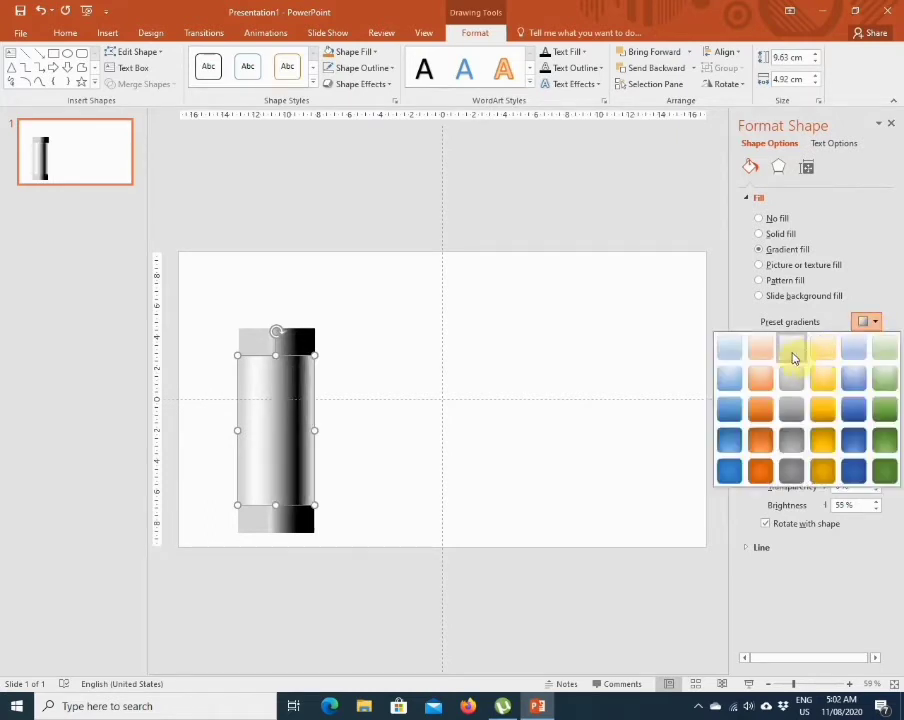
key("Escape")
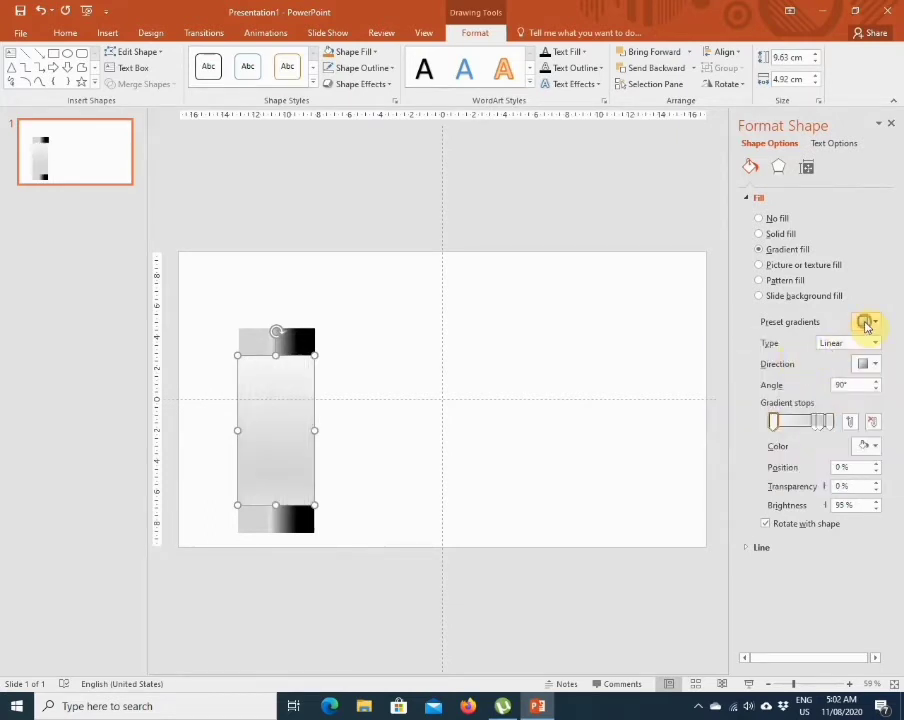
left_click(866, 322)
left_click(791, 375)
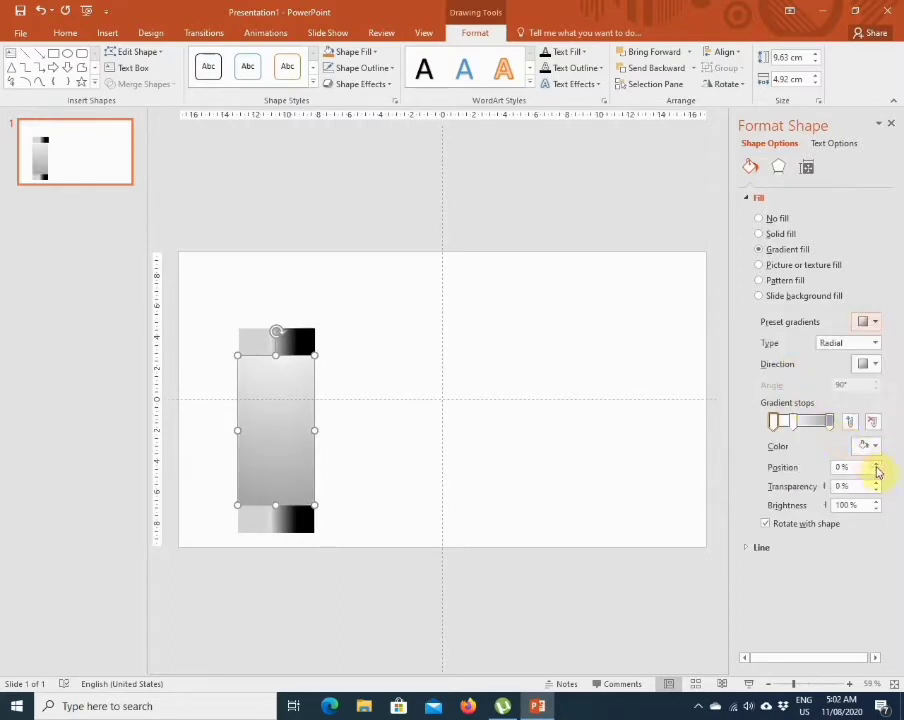
left_click(877, 470)
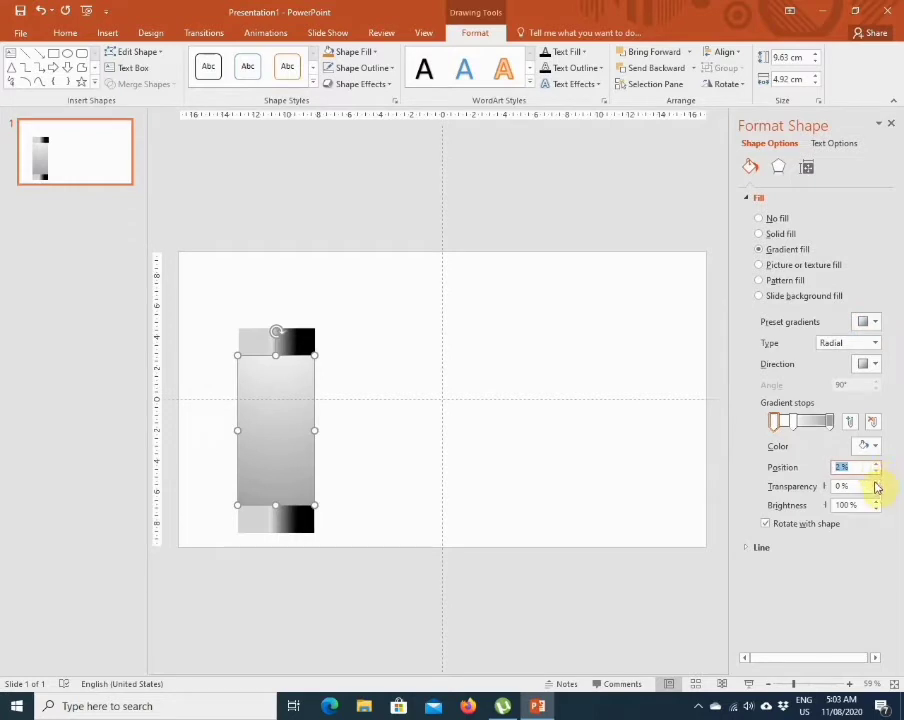
left_click(877, 488)
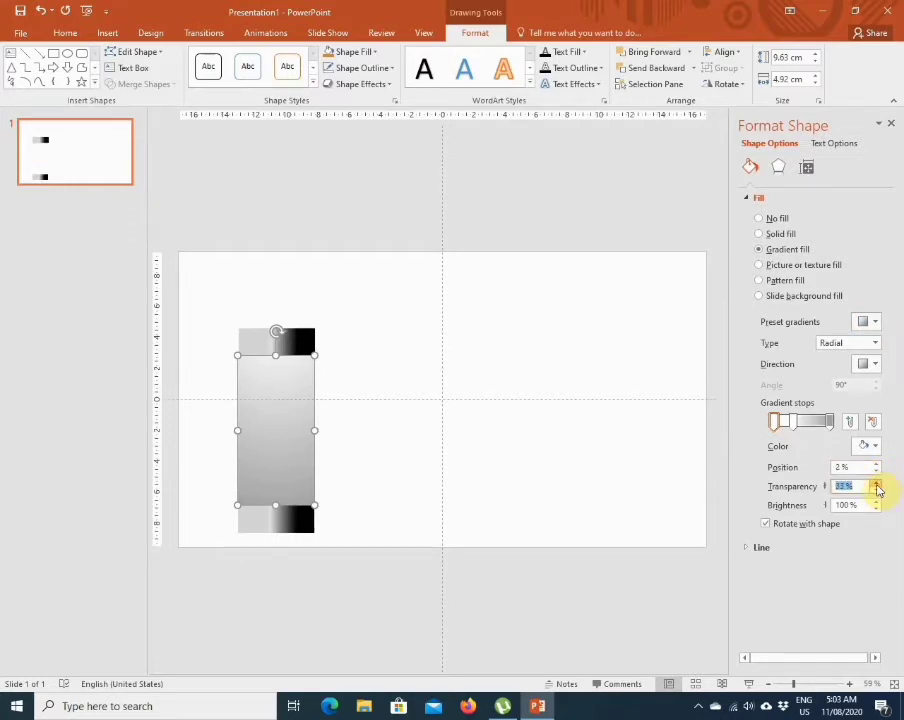
left_click(580, 395)
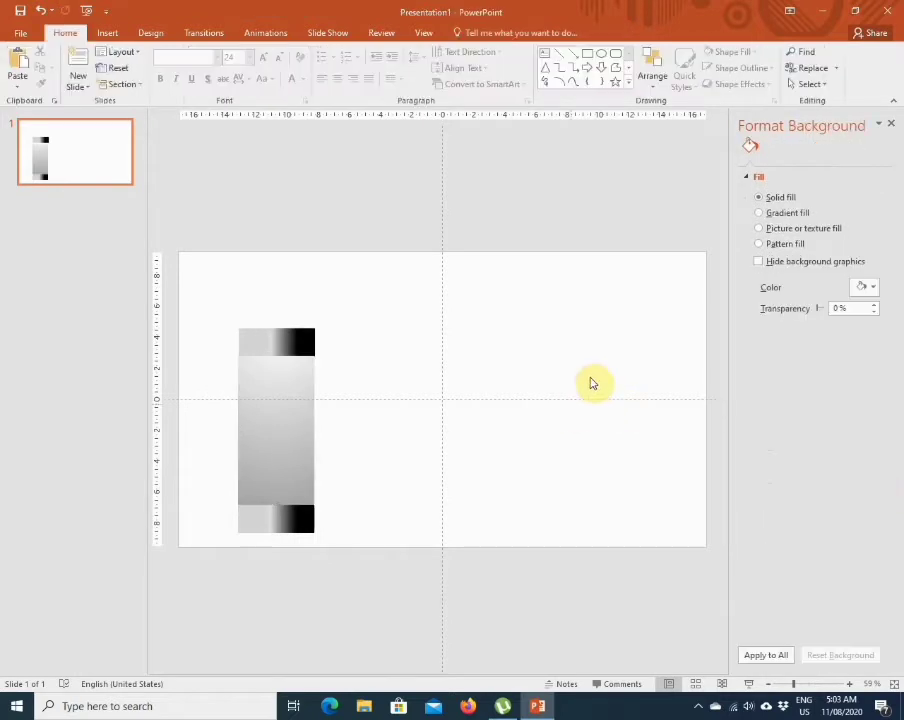
left_click(278, 444)
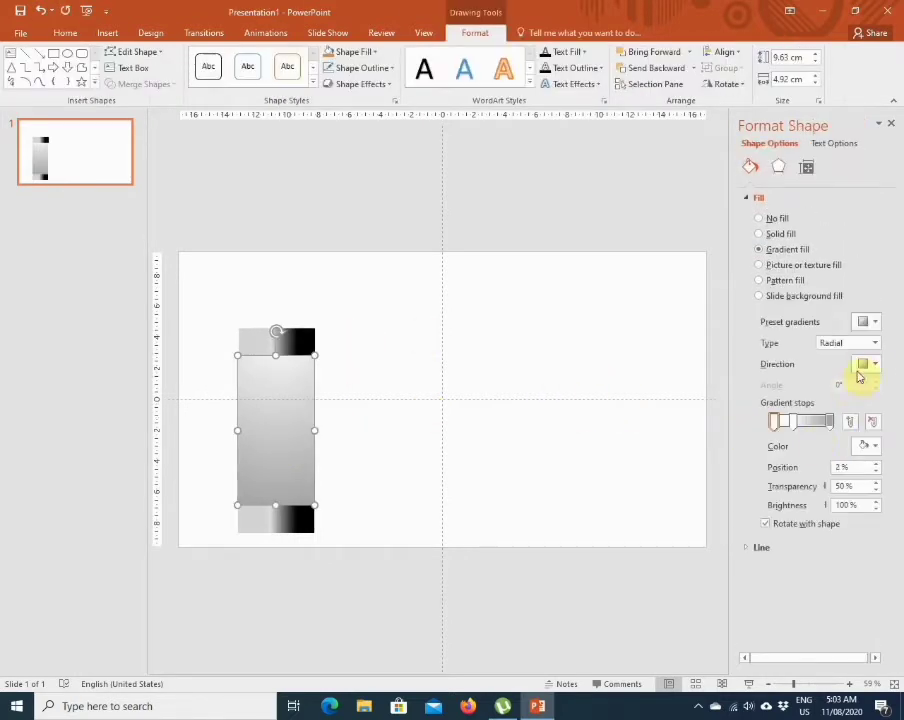
- Switch the body's gradient type to Linear with a horizontal direction
left_click(864, 366)
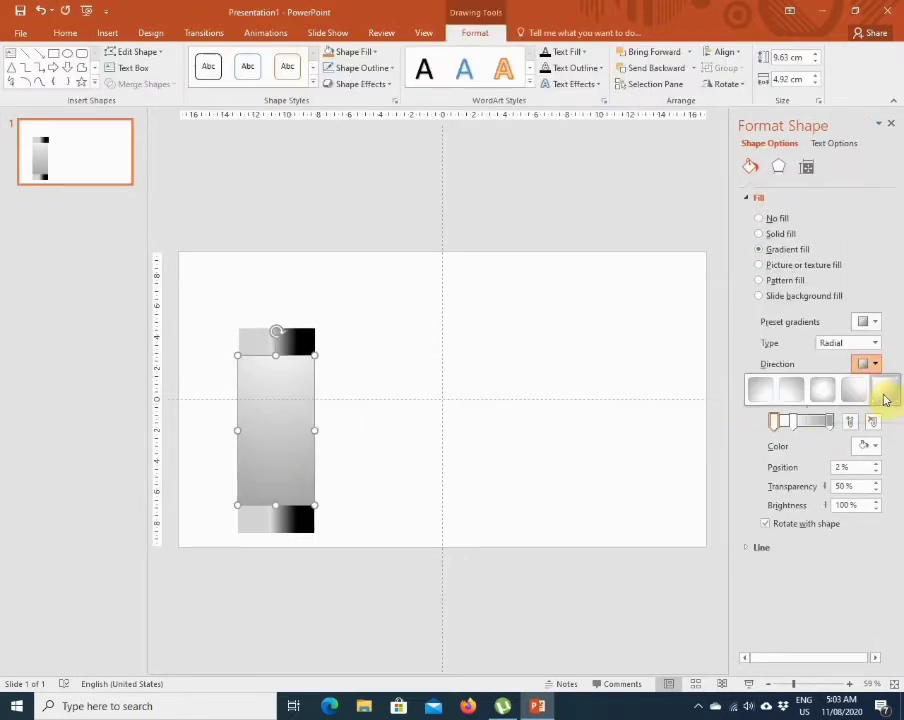
left_click(874, 343)
left_click(840, 357)
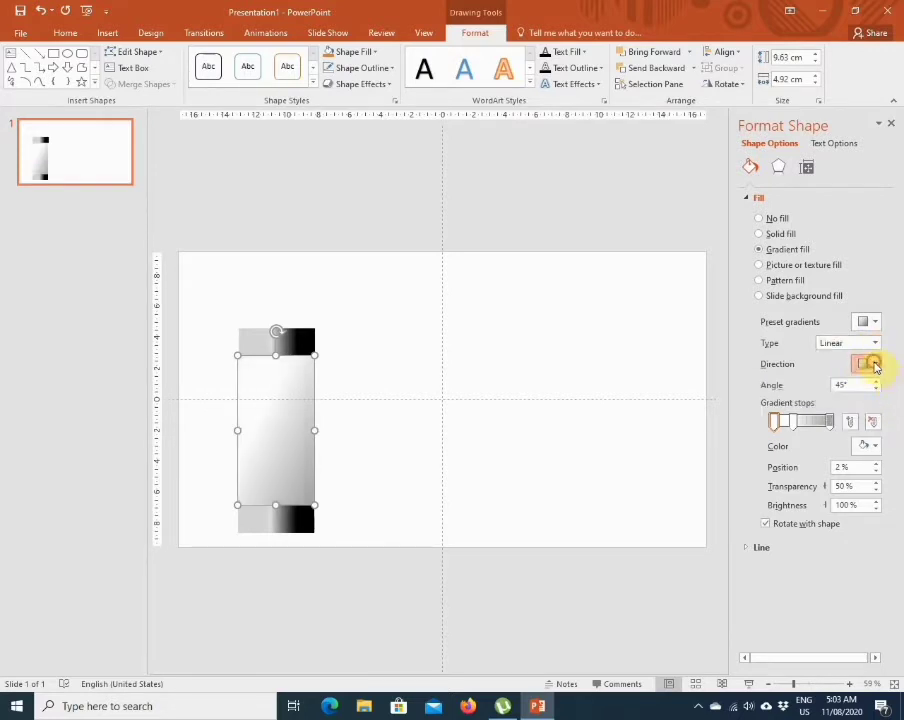
left_click(866, 364)
left_click(853, 397)
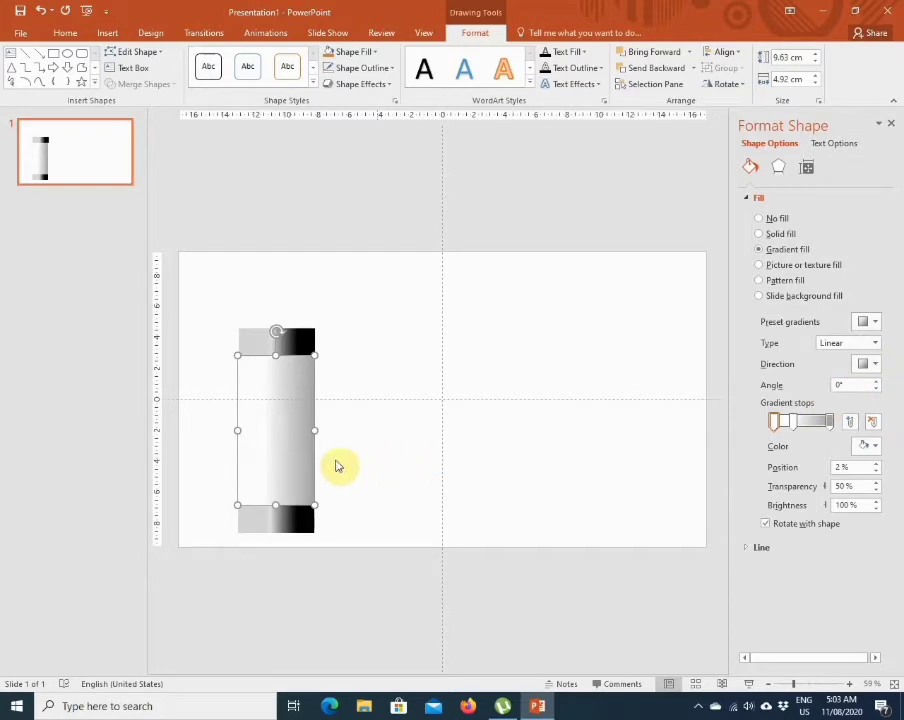
left_click(334, 460)
left_click(265, 469)
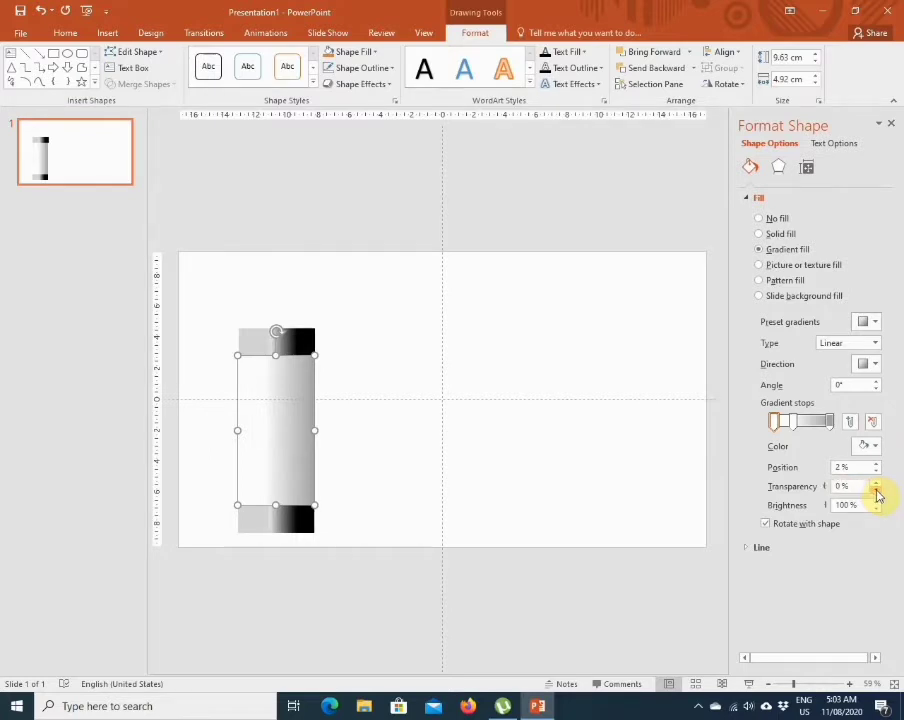
left_click(456, 486)
left_click(259, 464)
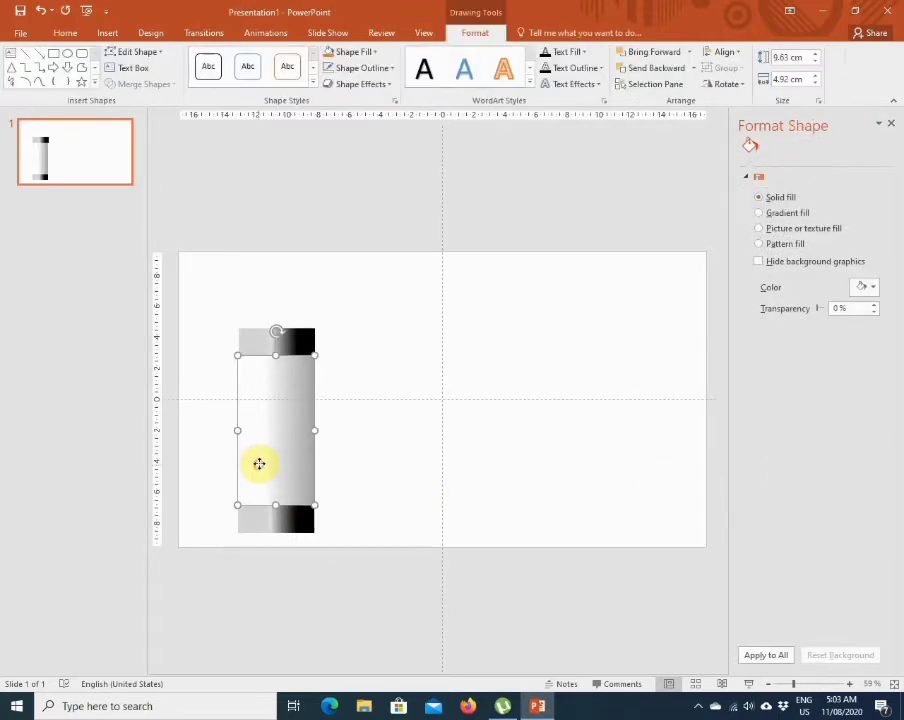
- Darken the gradient stop colour to a grey at -25% brightness for a glassy look
left_click(876, 448)
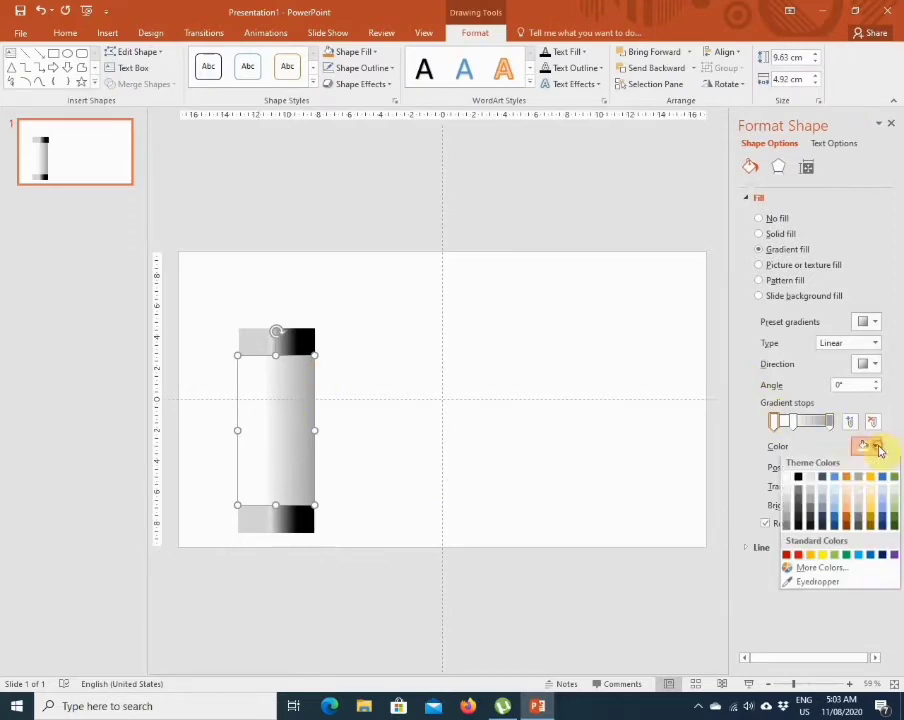
left_click(810, 498)
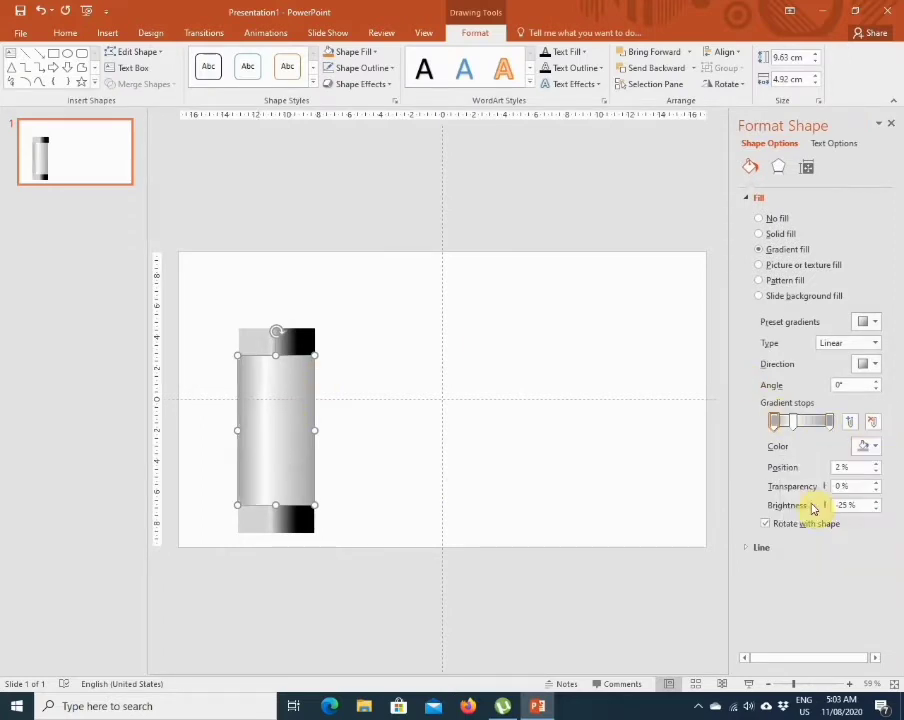
left_click(590, 474)
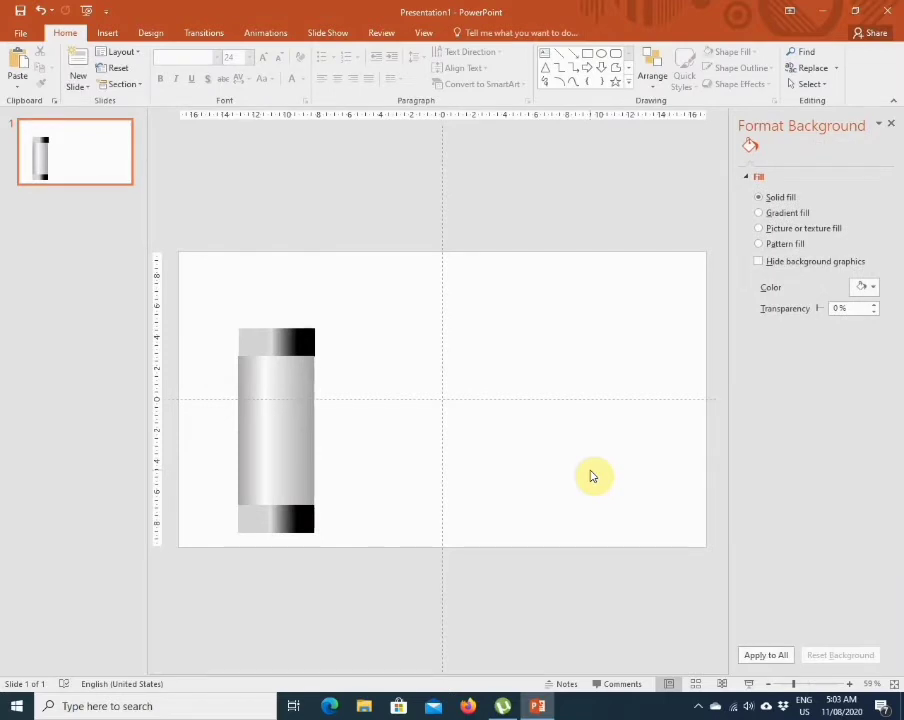
left_click(281, 426)
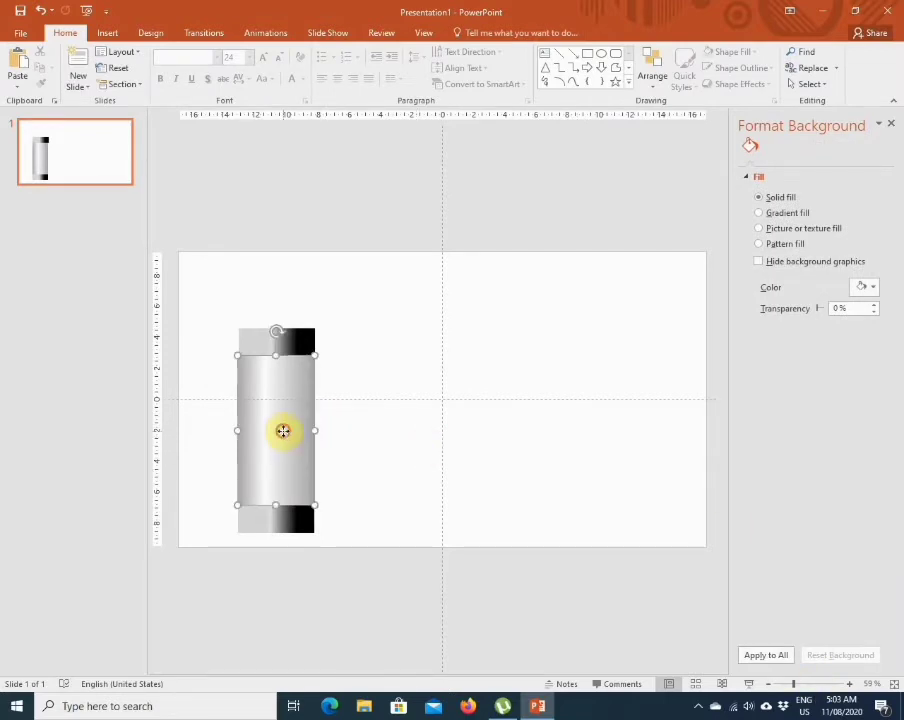
- Draw a thin outline-free rectangle across the tube's lower part, just above the bottom cap
left_click(105, 33)
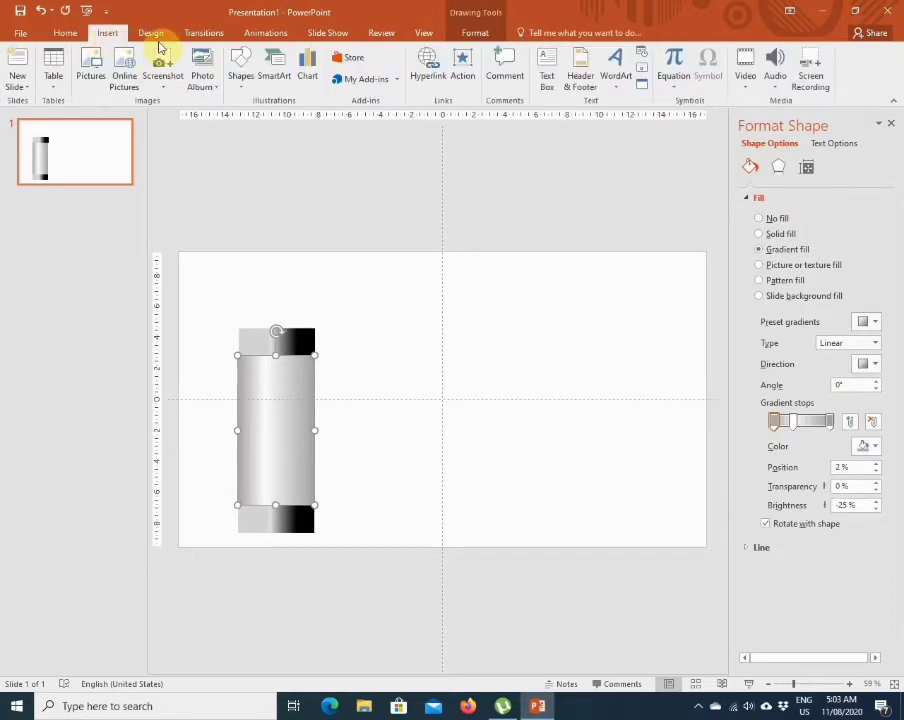
left_click(237, 60)
left_click(276, 114)
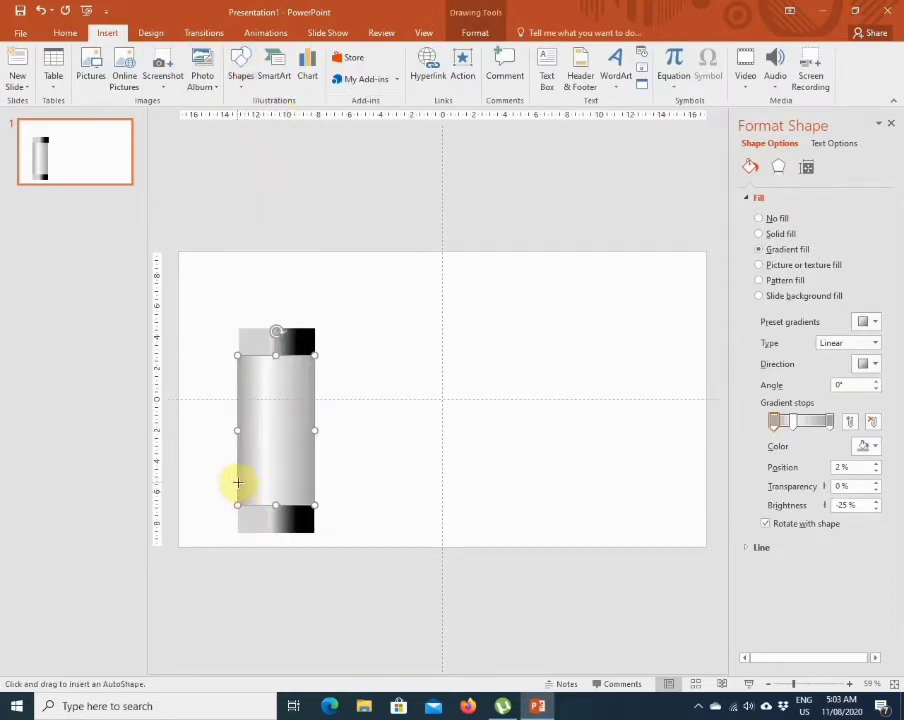
left_click_drag(237, 482, 316, 505)
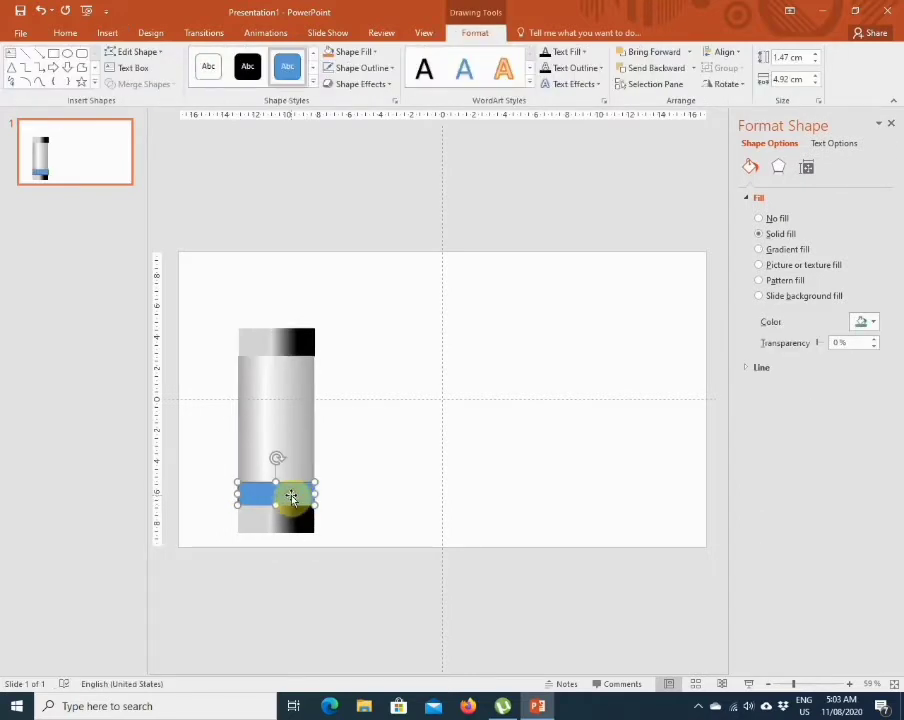
right_click(291, 497)
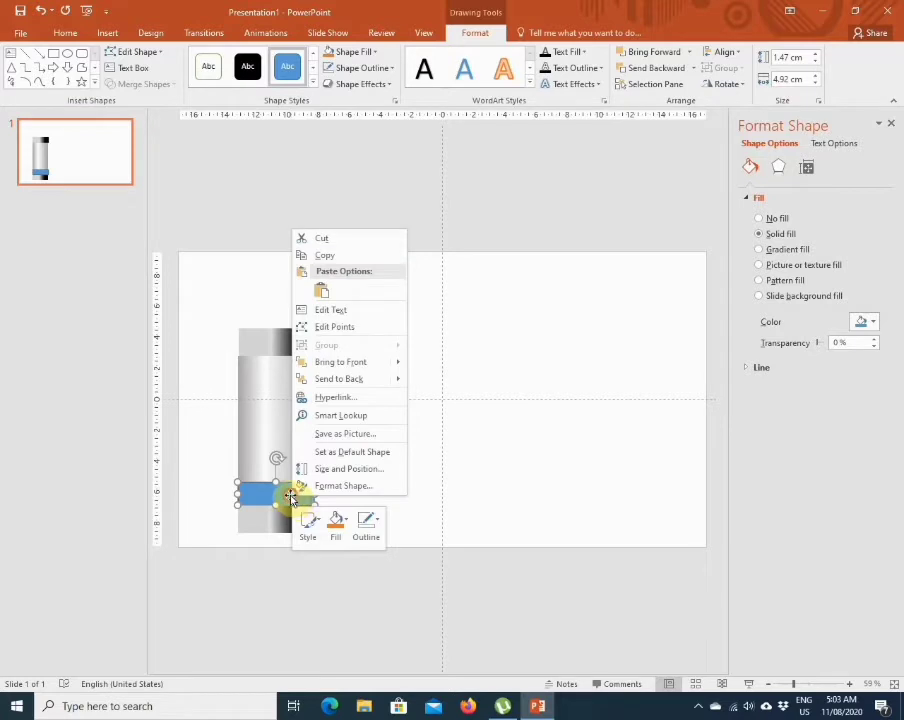
key("Escape")
left_click(358, 68)
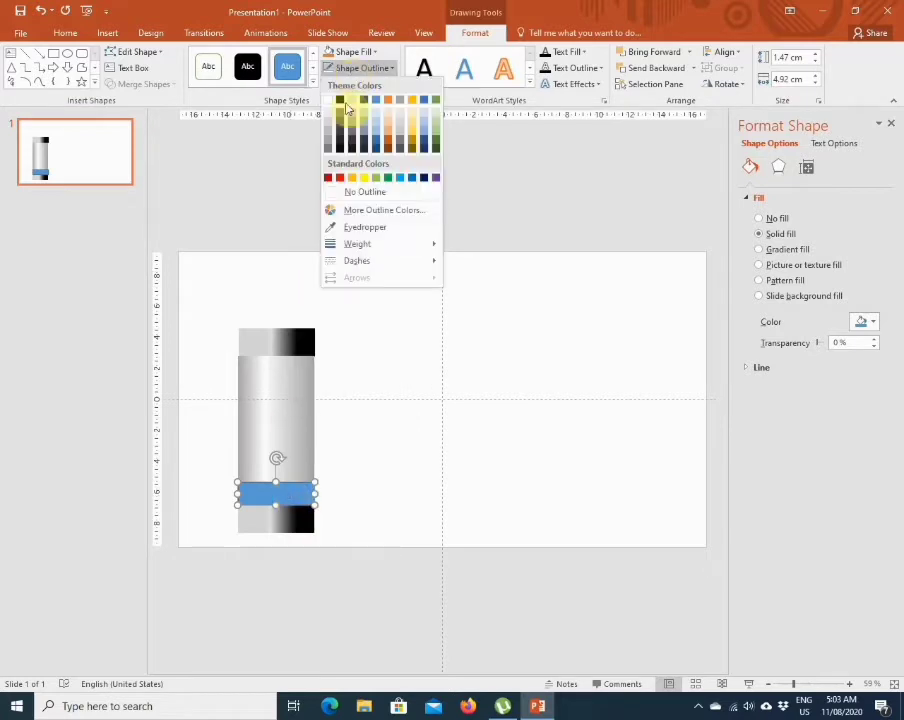
left_click(336, 190)
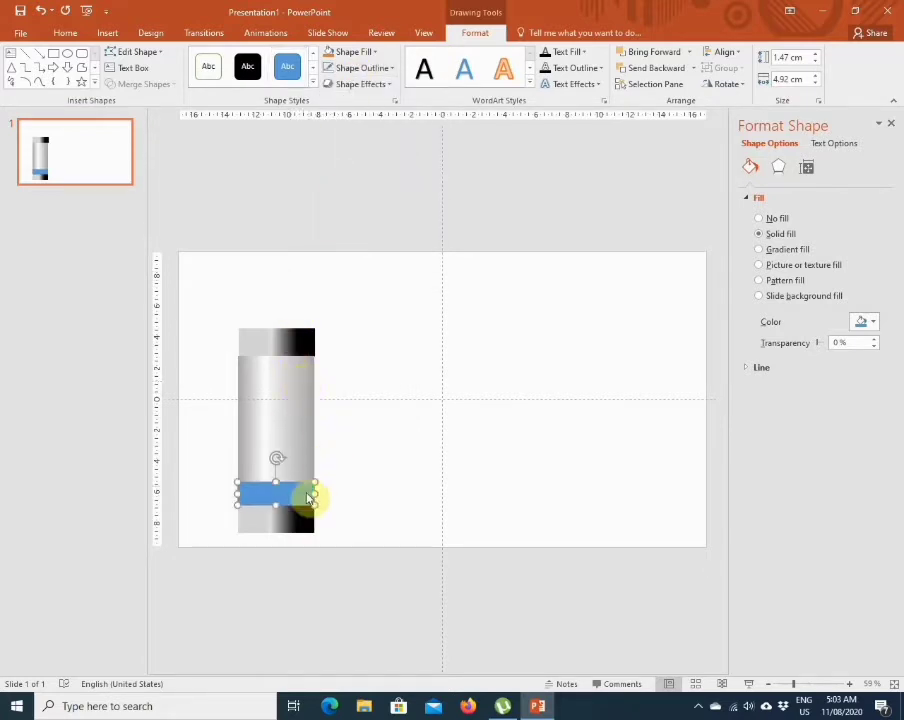
- Give the band a gradient fill with stops coloured yellow-orange and bright yellow
left_click(797, 249)
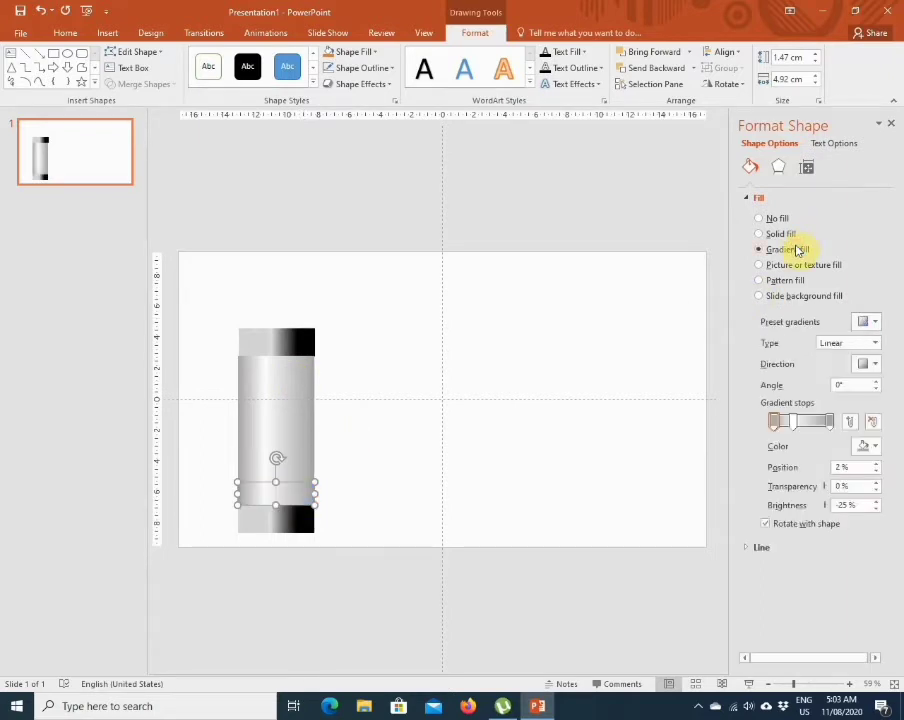
left_click(868, 446)
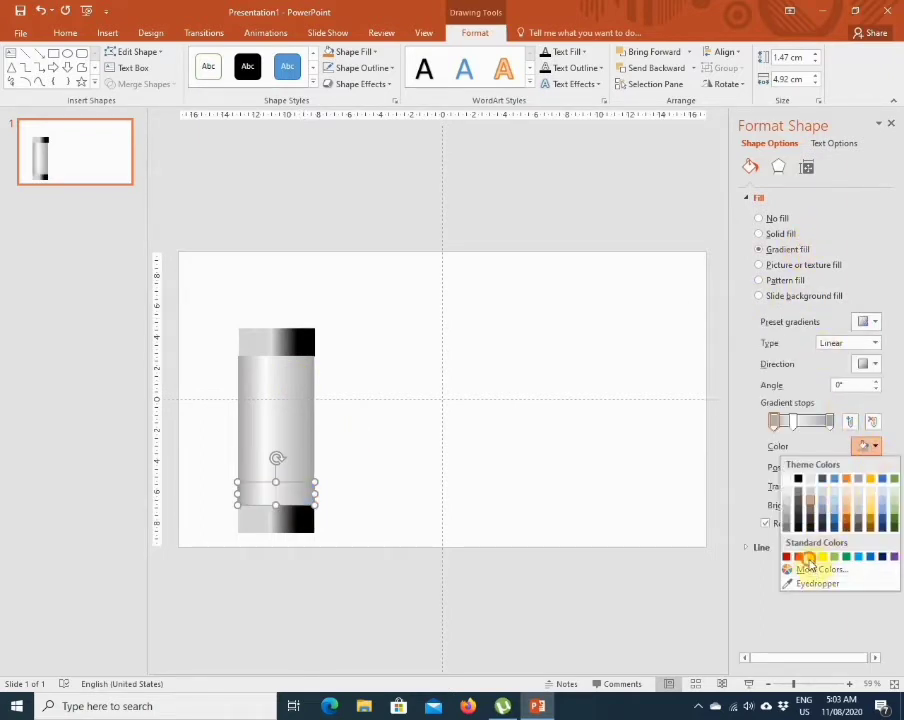
left_click(810, 557)
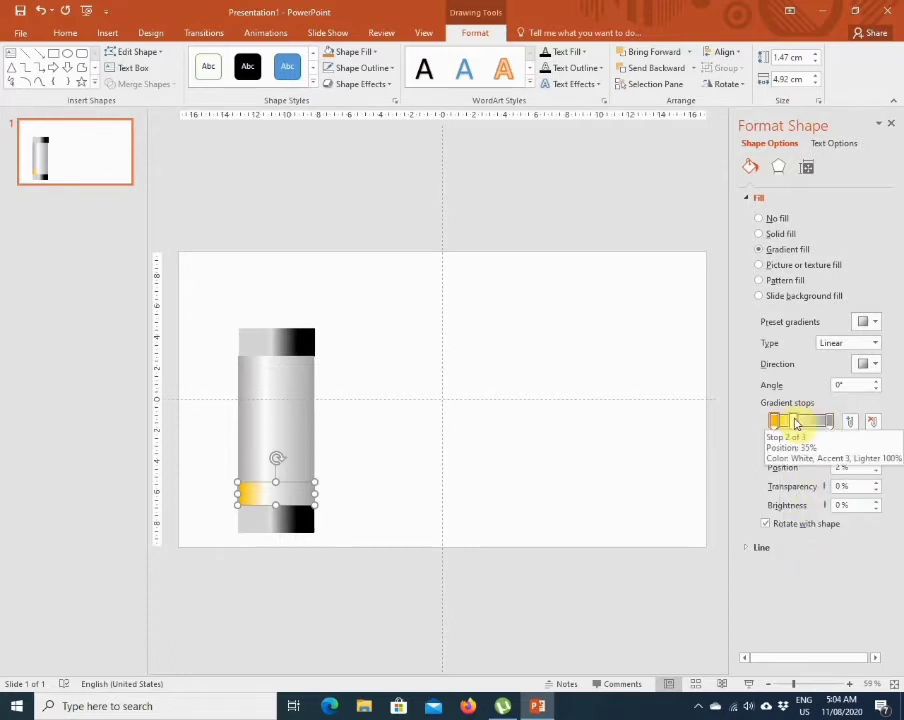
left_click(790, 421)
left_click(864, 447)
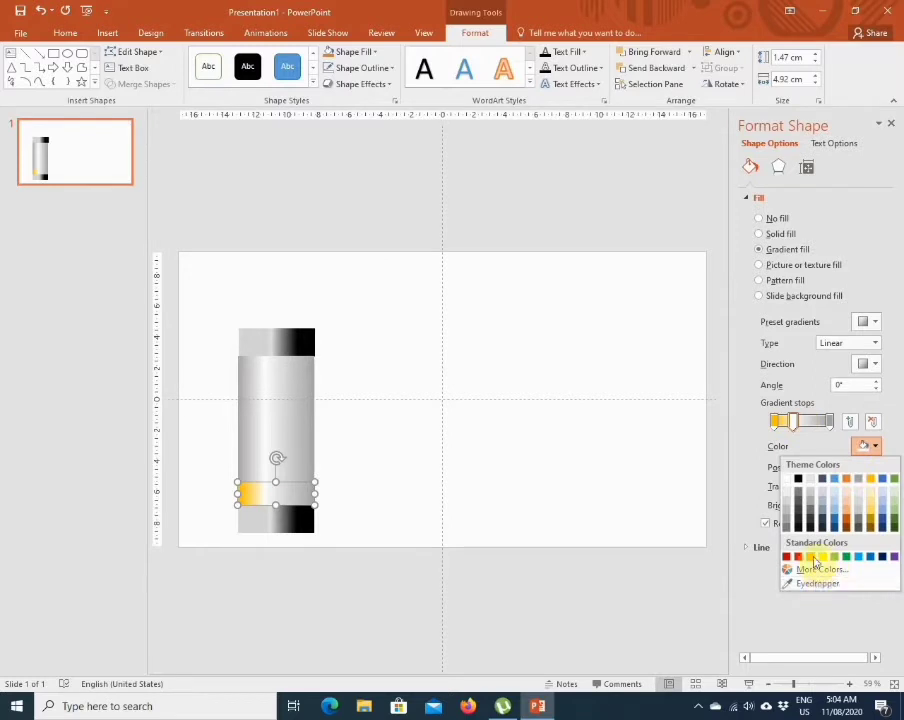
left_click(811, 557)
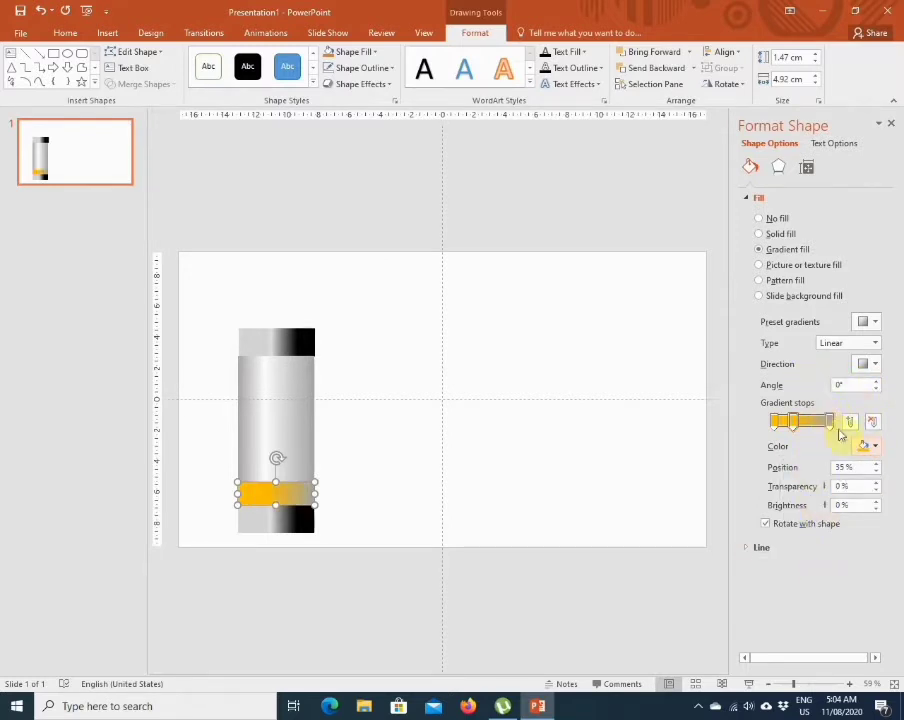
left_click(866, 446)
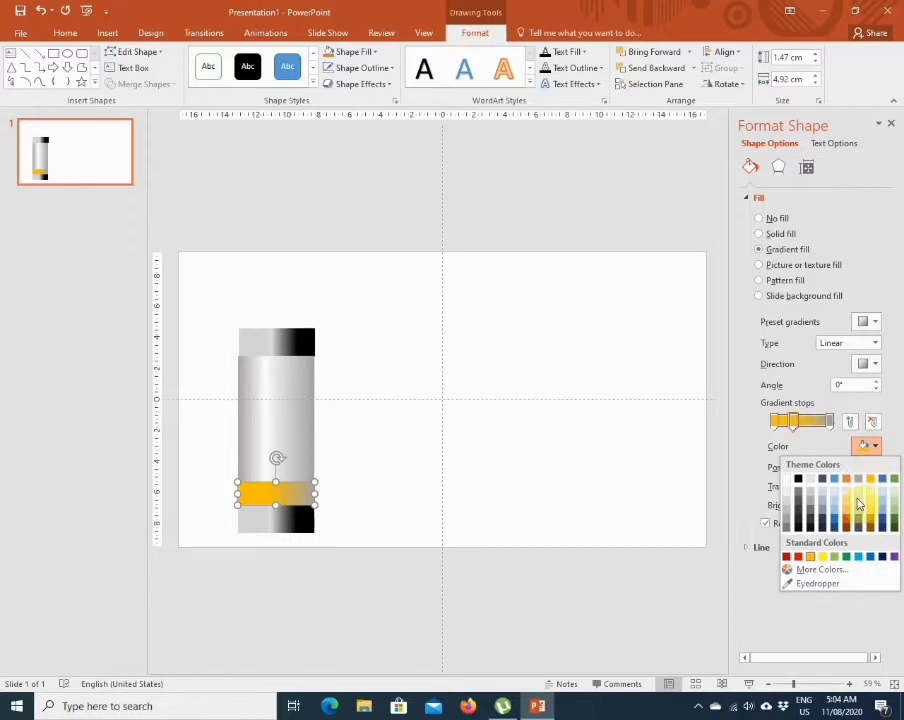
left_click(822, 557)
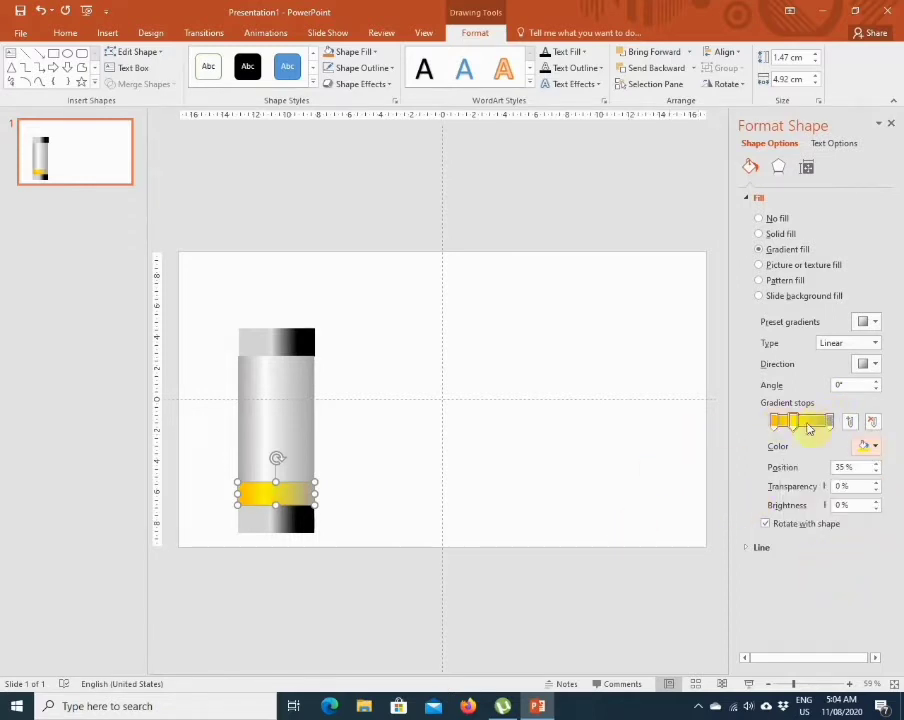
- Move the band's gradient stops to the 50%, 77% and 46% positions
left_click_drag(791, 421, 800, 422)
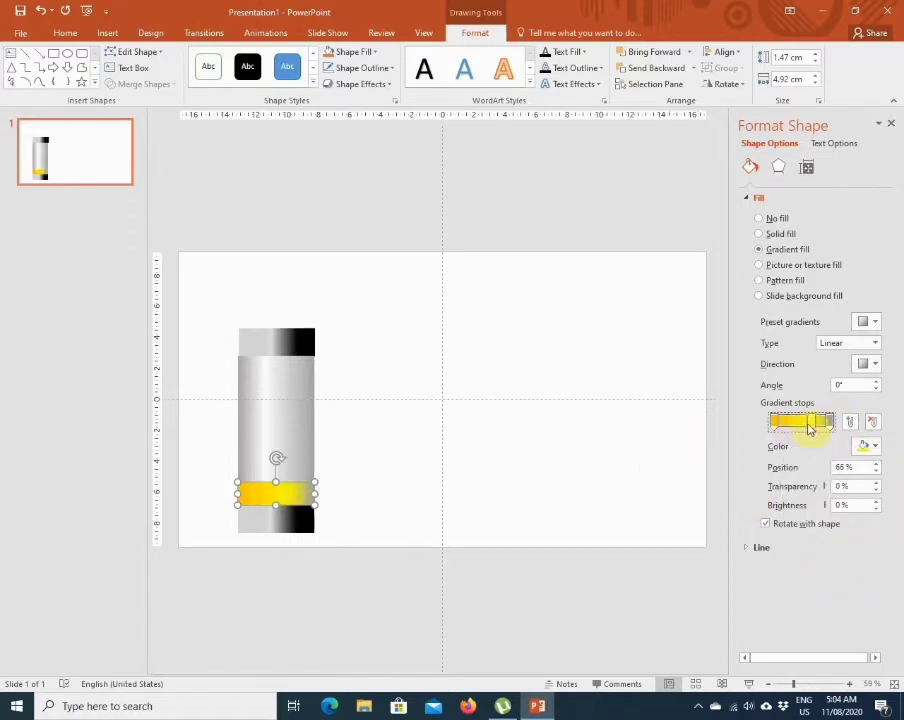
left_click(788, 422)
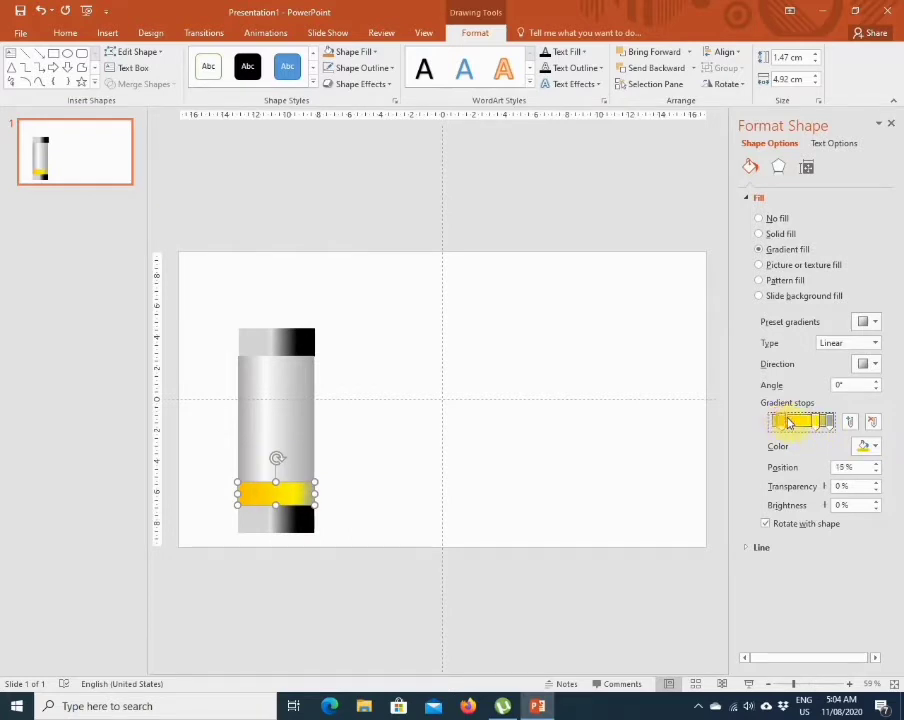
left_click_drag(815, 428, 821, 437)
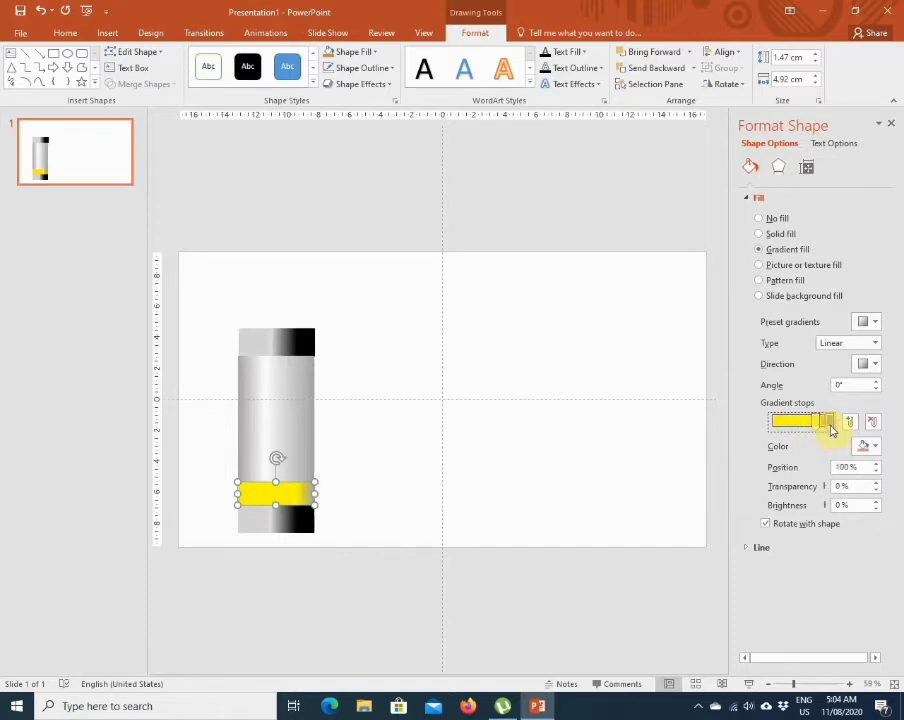
left_click(822, 431)
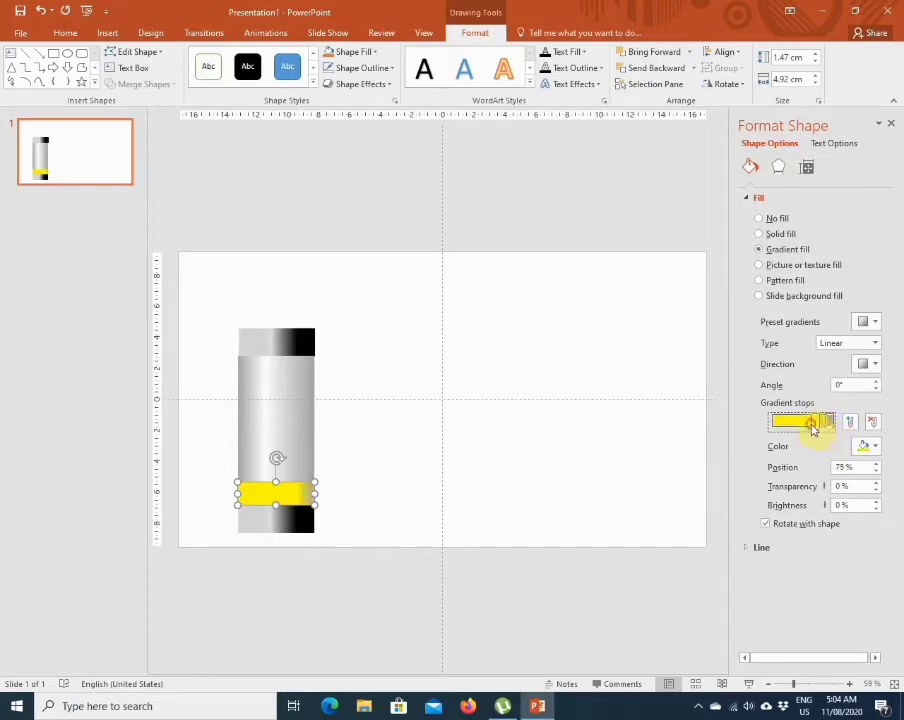
left_click_drag(821, 430, 808, 428)
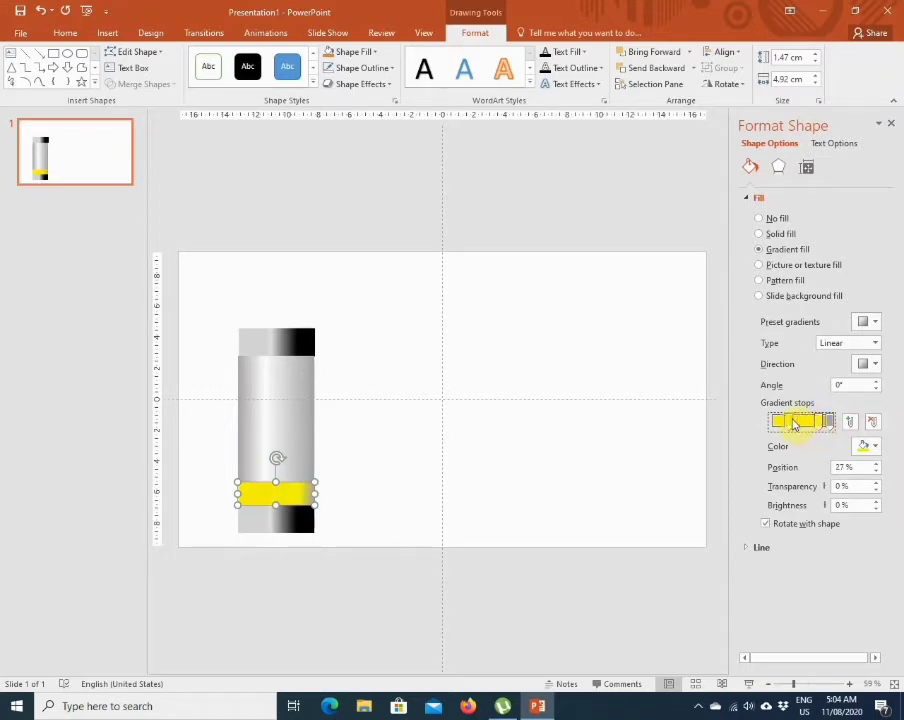
left_click(389, 520)
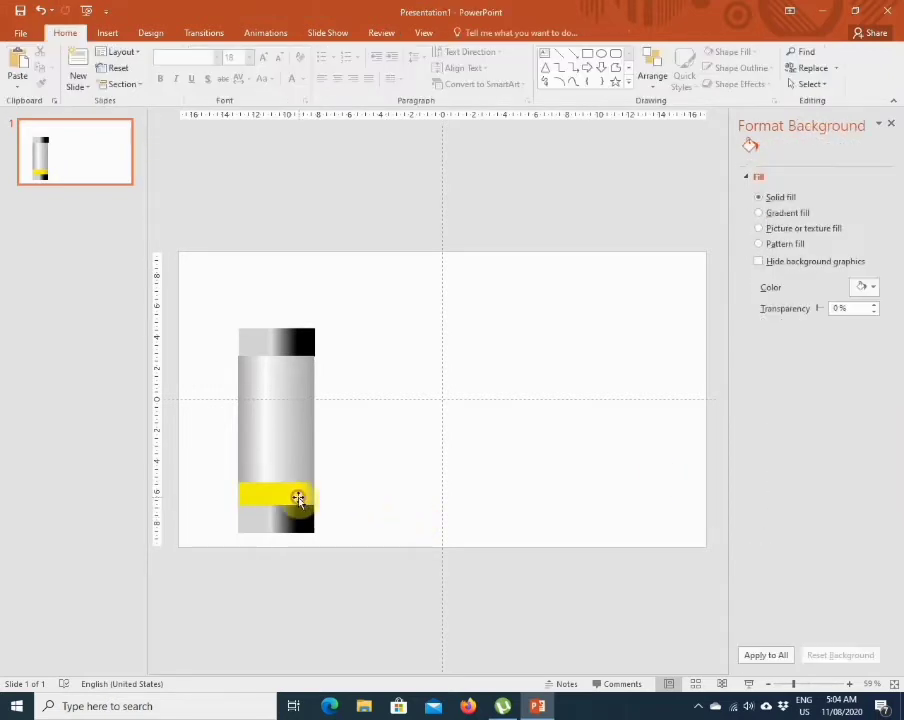
left_click(298, 497)
- Select all parts of the tube and duplicate it rightward into a row of five
left_click(373, 418)
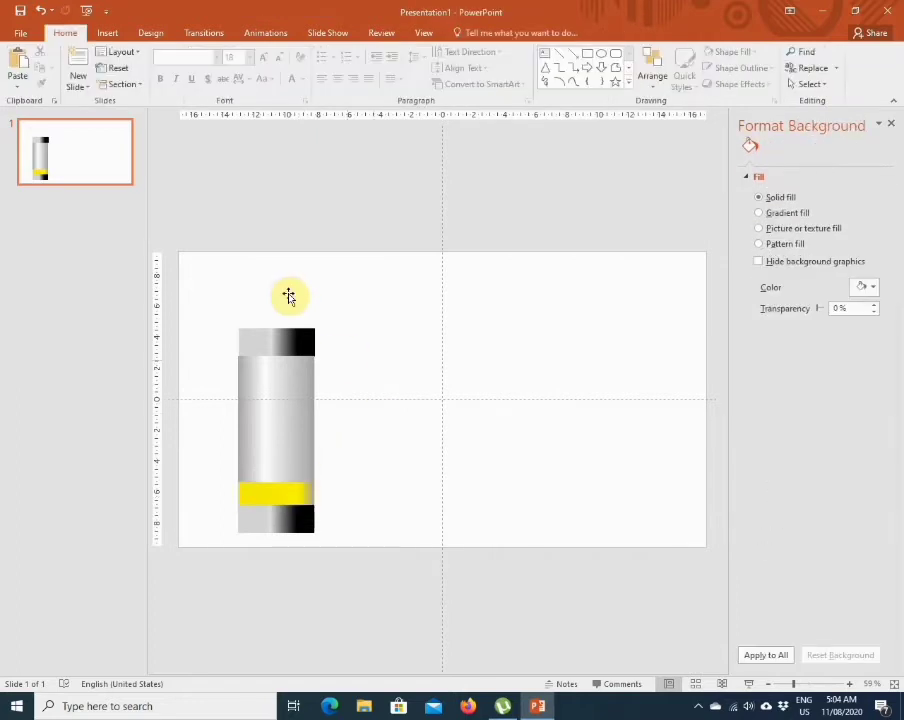
left_click(290, 344)
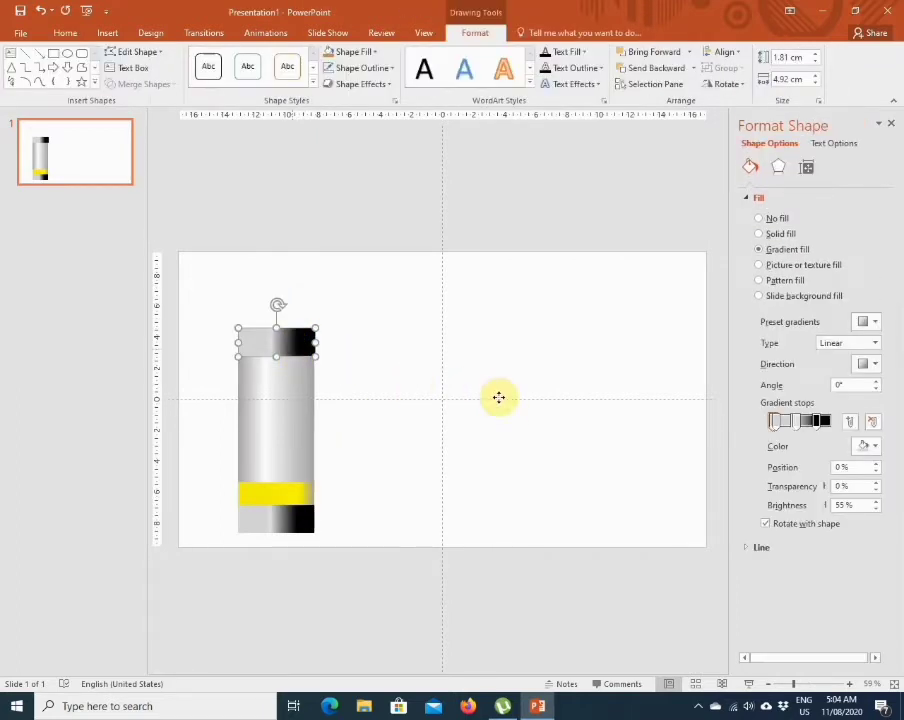
left_click(370, 343)
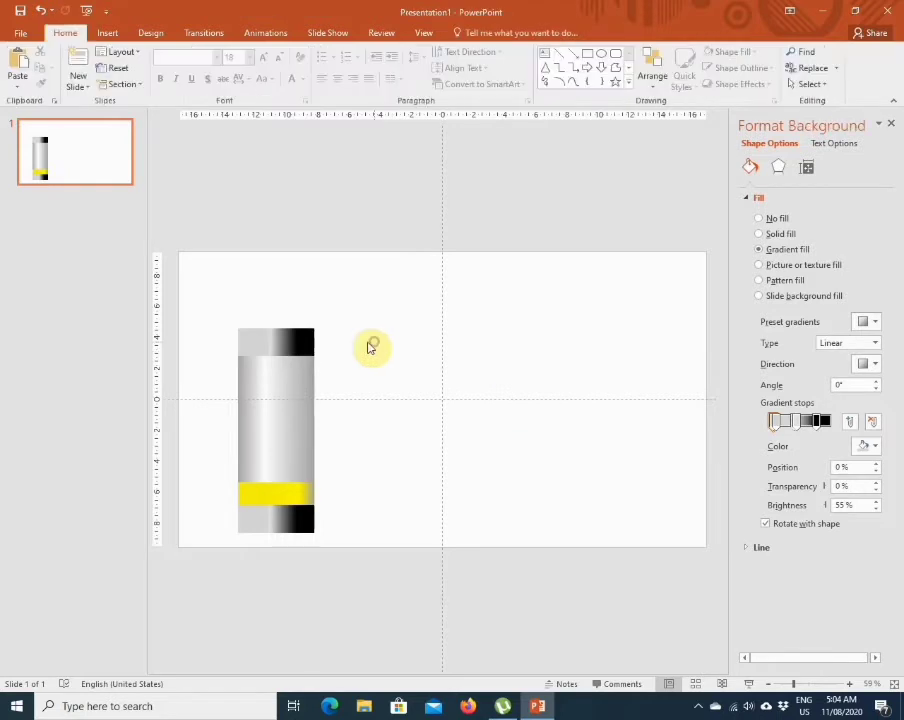
left_click_drag(340, 316, 236, 540)
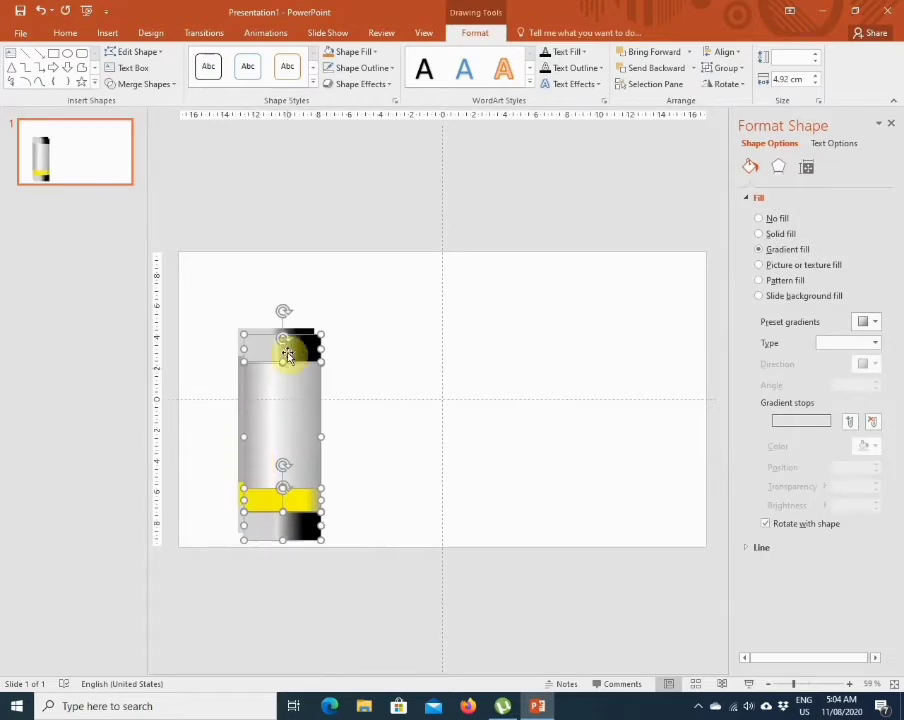
mouse_move(288, 350)
left_mouse_down()
mouse_move(390, 335)
mouse_move(456, 356)
left_mouse_up()
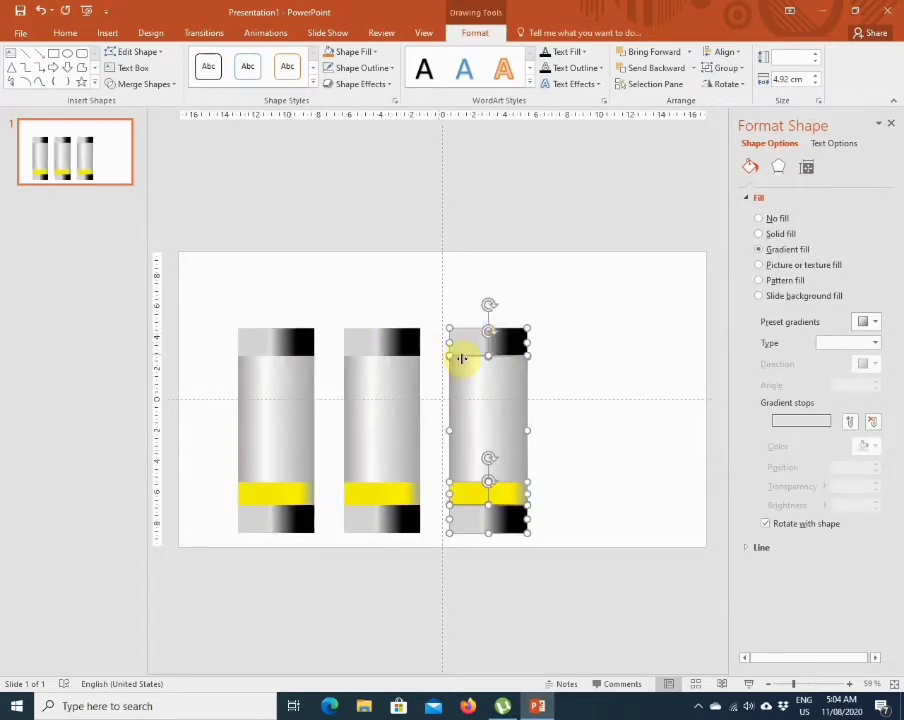
key("ctrl+d")
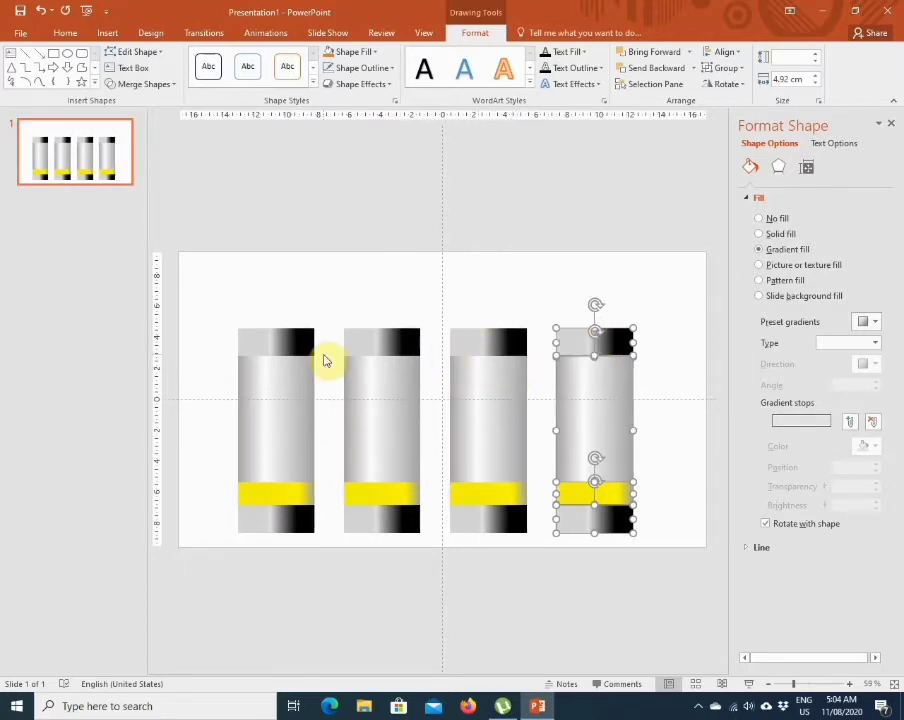
key("ctrl+d")
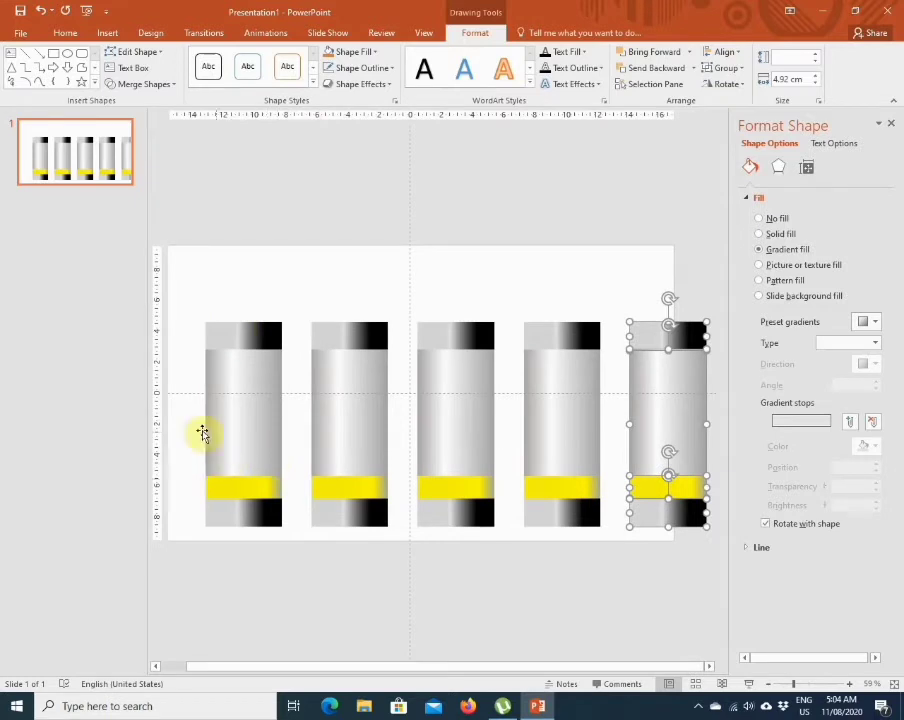
- Select all five tubes and centre them on the slide
left_click(228, 342)
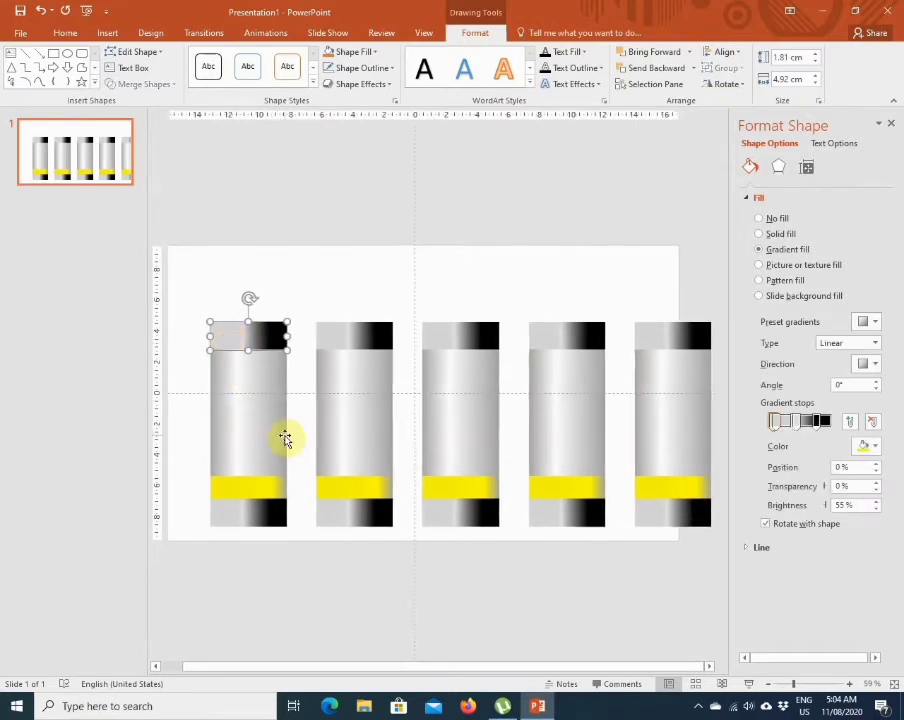
left_click(313, 284)
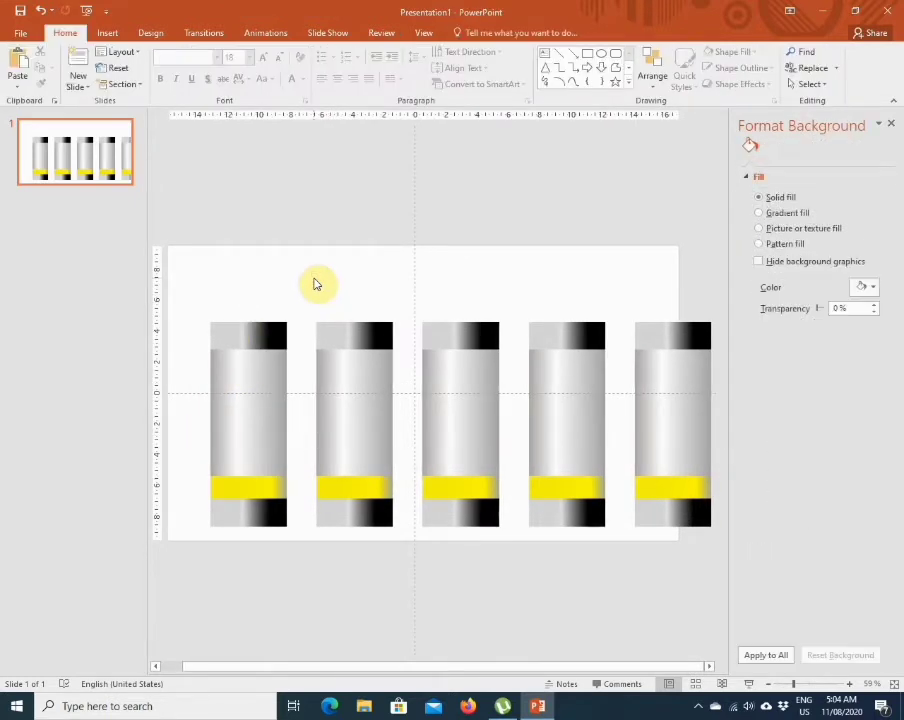
mouse_move(195, 286)
left_mouse_down()
mouse_move(707, 560)
mouse_move(705, 548)
left_mouse_up()
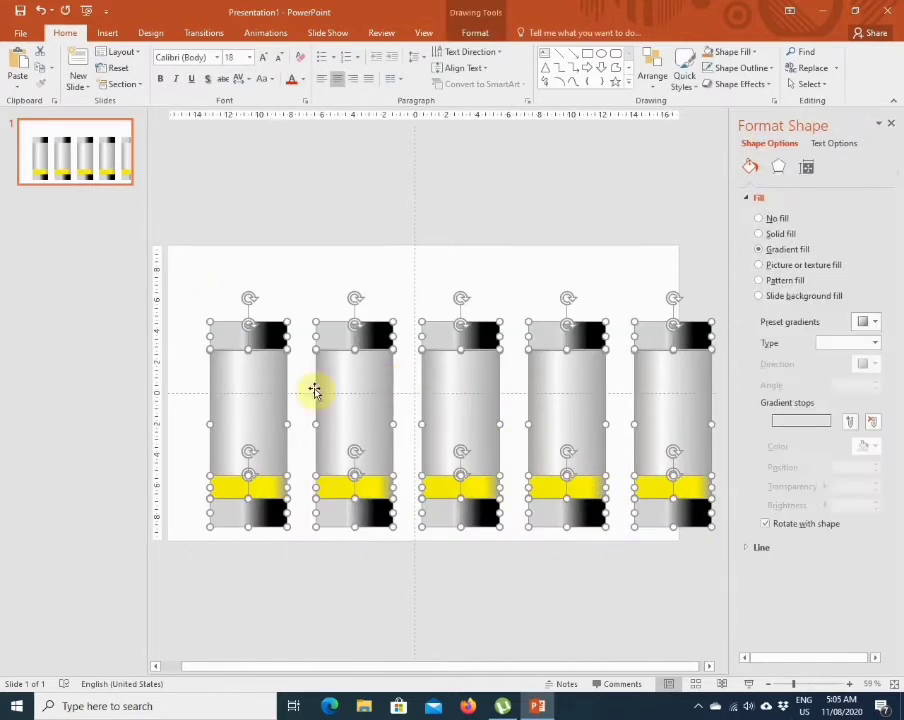
left_click_drag(245, 418, 205, 430)
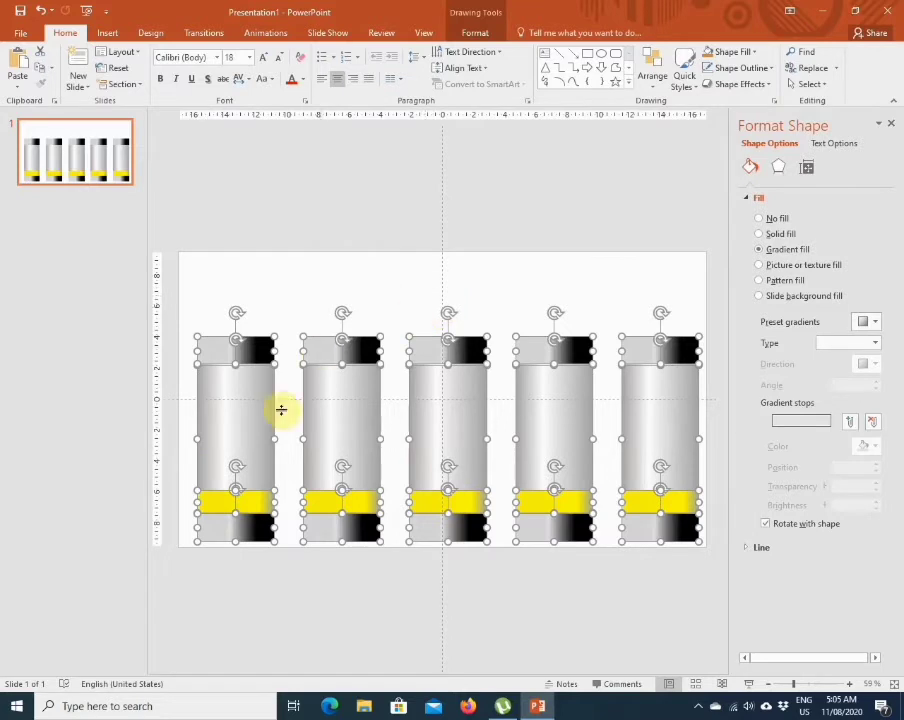
mouse_move(241, 446)
left_mouse_down()
mouse_move(233, 450)
mouse_move(236, 426)
left_mouse_up()
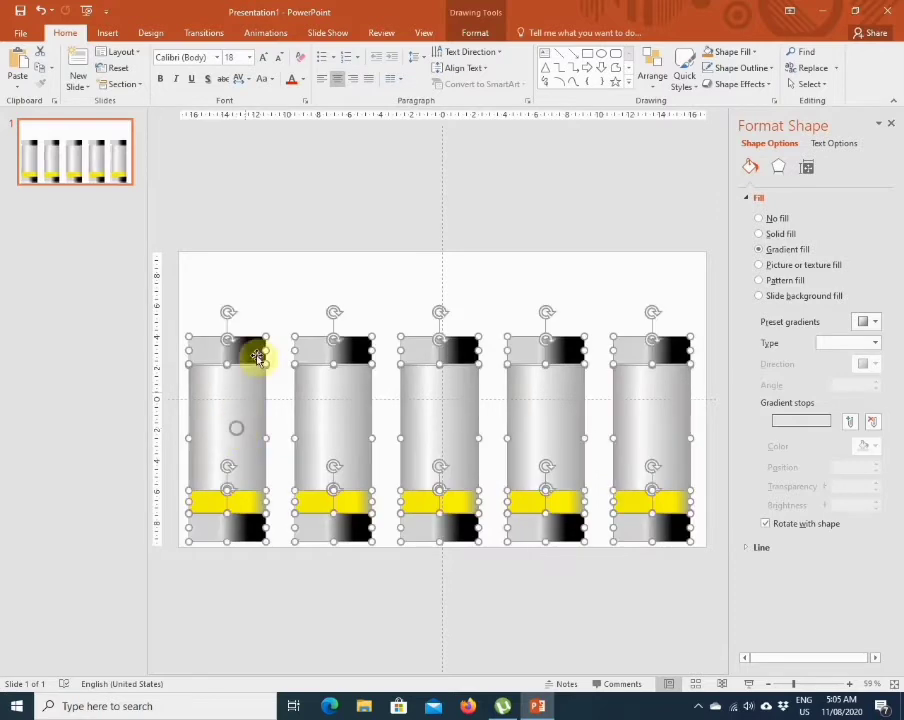
left_click(288, 305)
- Make the second tube's band a green gradient, moving the yellow stop to 91%
double_click(312, 510)
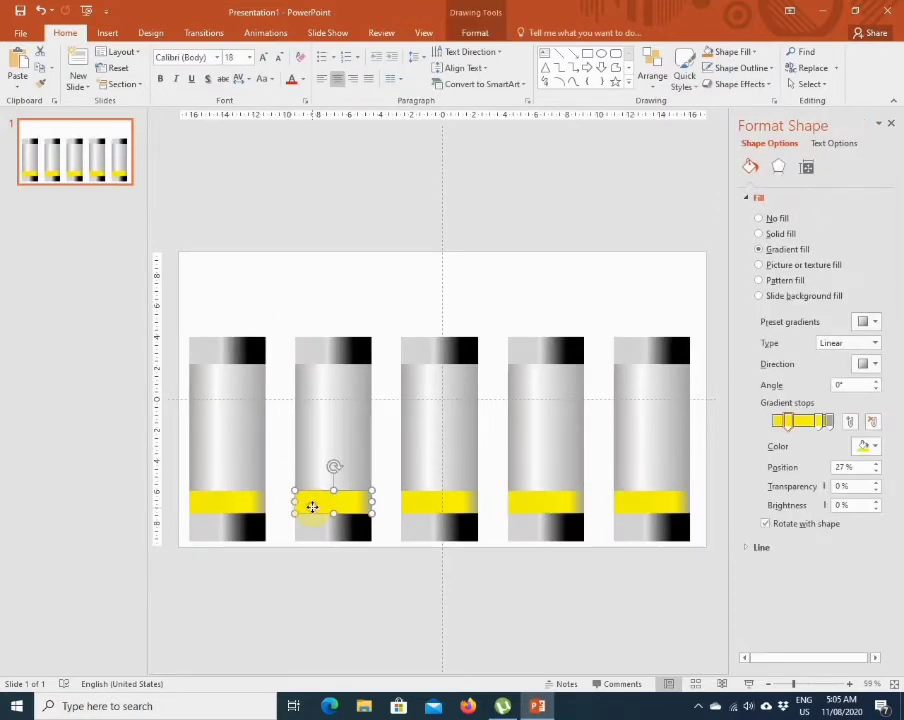
left_click(865, 446)
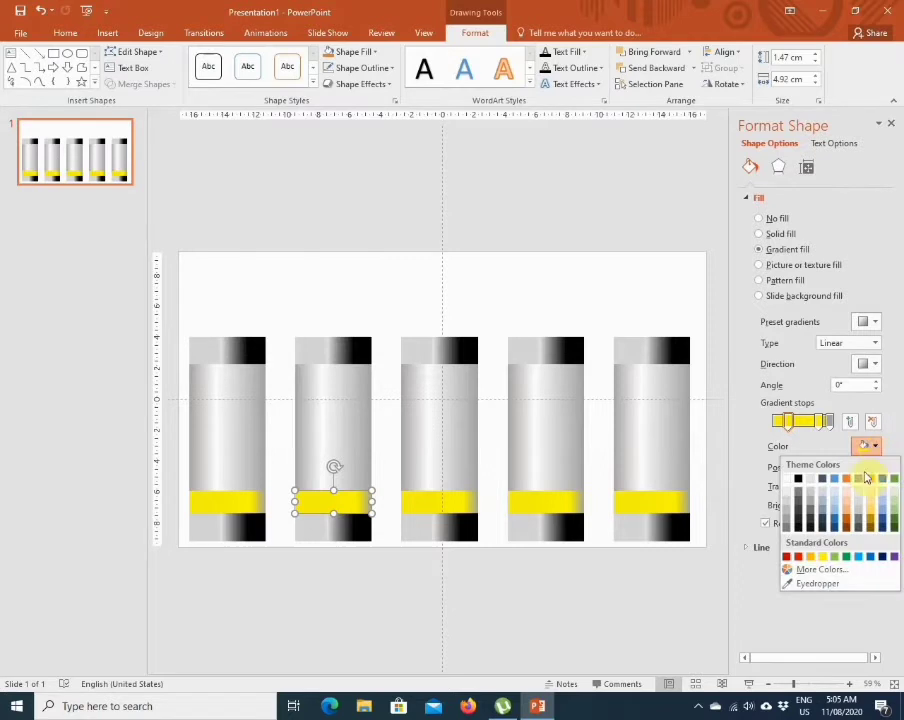
left_click(845, 558)
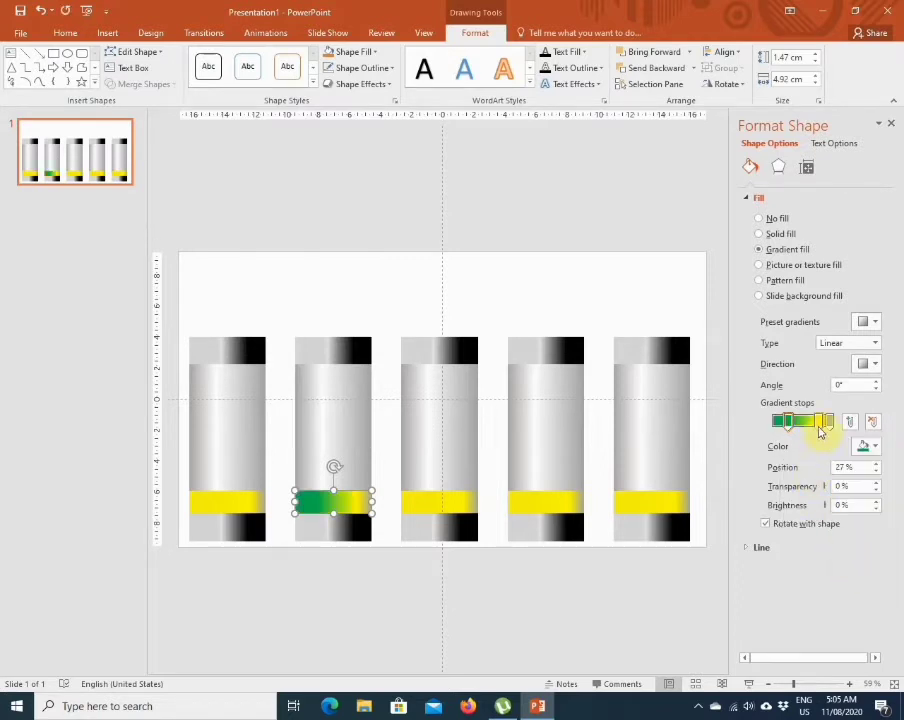
left_click(818, 421)
left_click(865, 446)
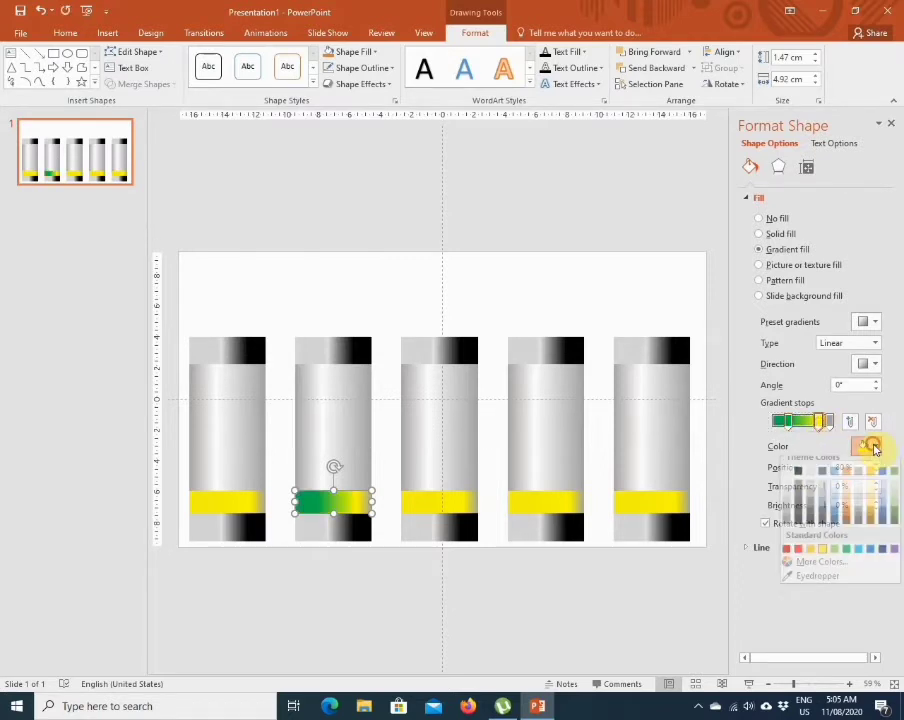
left_click(837, 557)
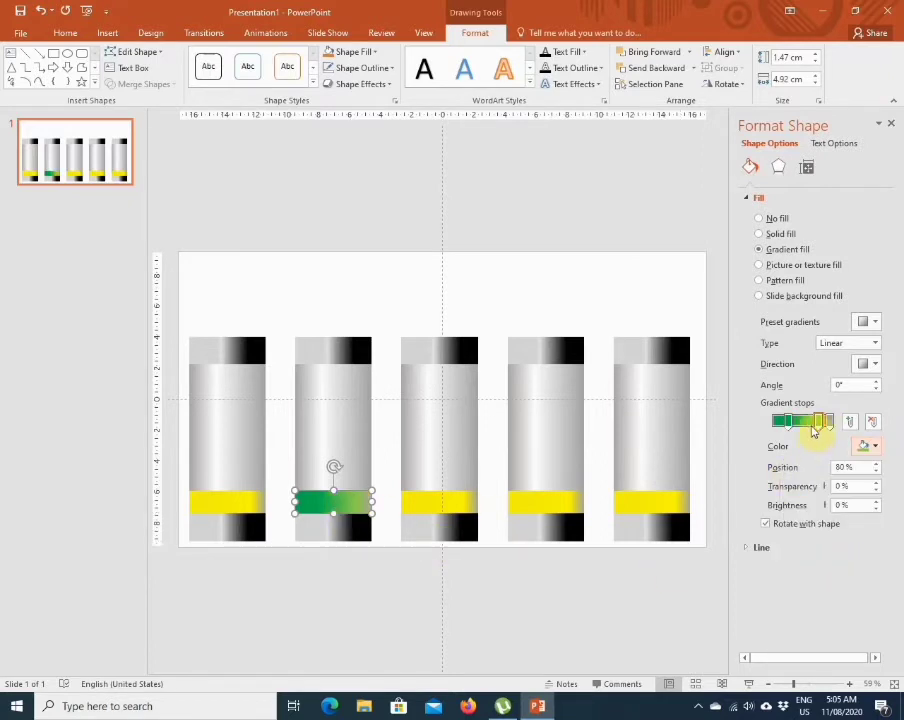
left_click_drag(818, 421, 829, 425)
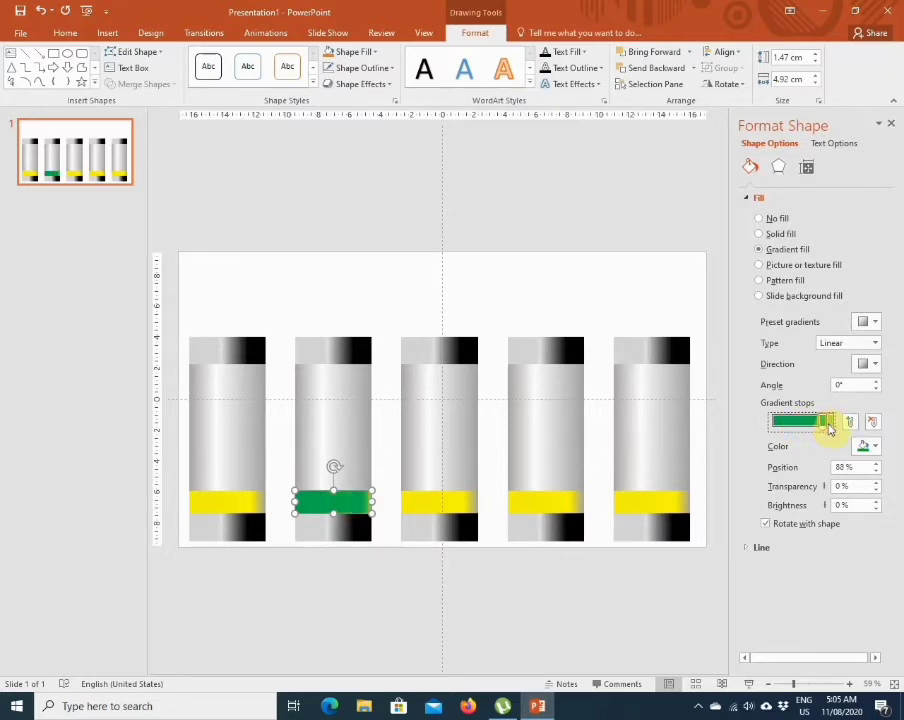
- Give the third tube's band dark and lighter orange stops, nudging the middle stop to 60%
left_click(443, 506)
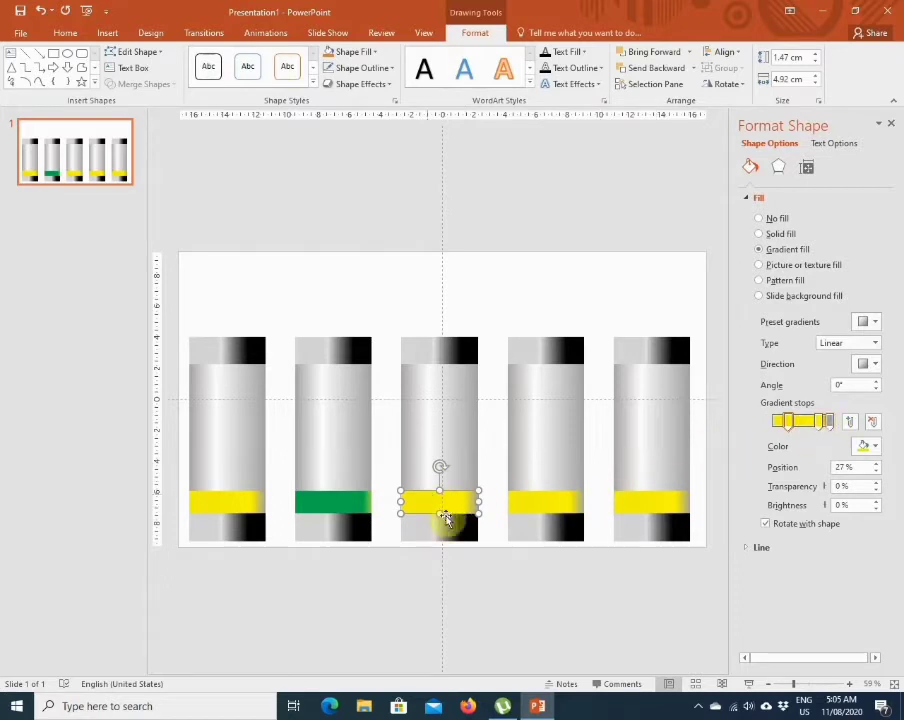
left_click(875, 446)
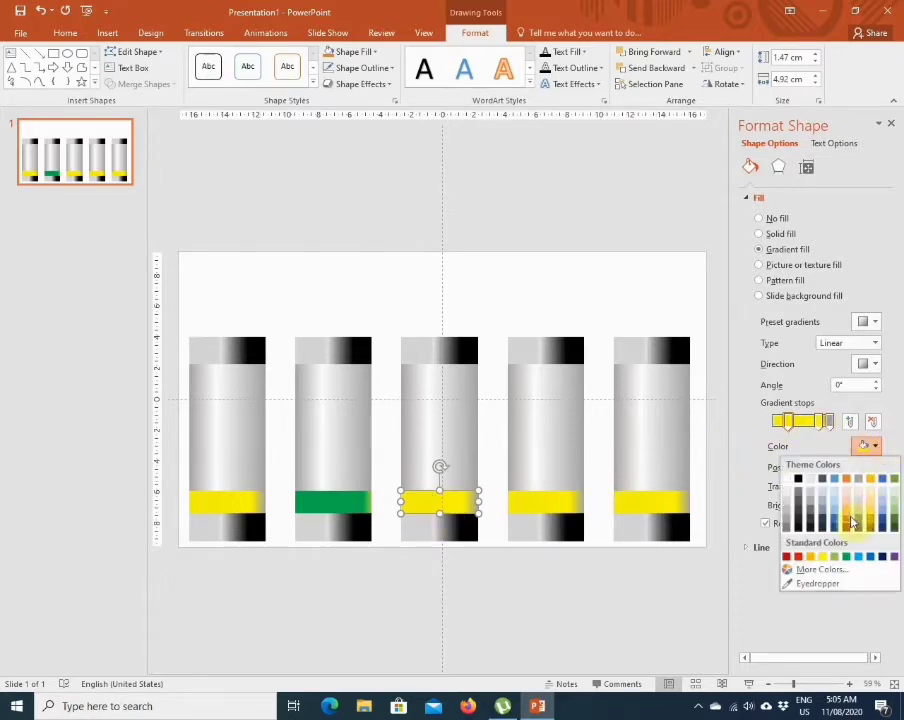
left_click(845, 518)
left_click(822, 424)
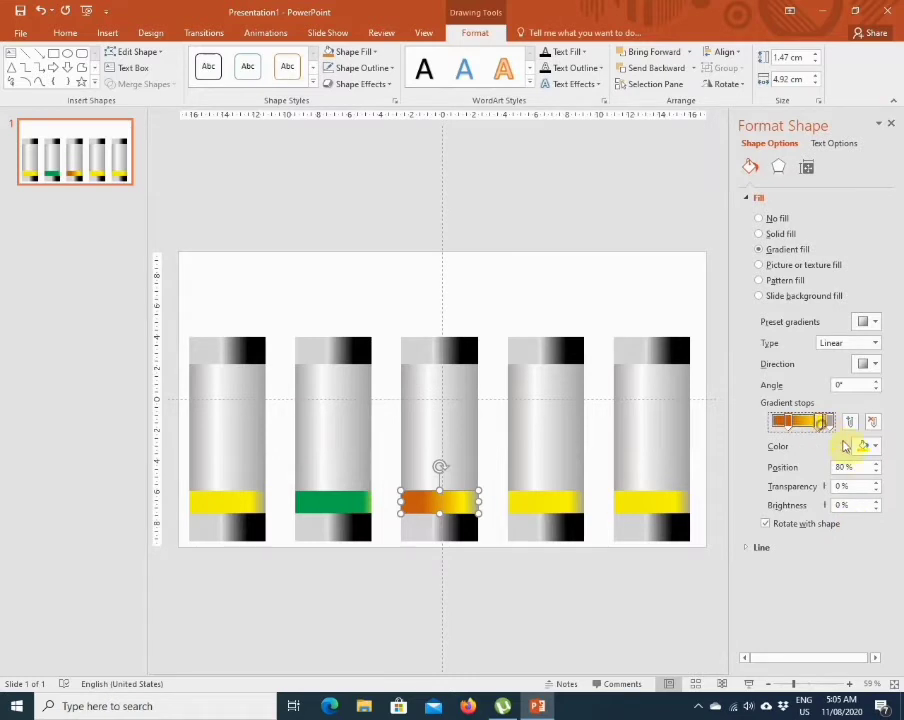
left_click(873, 446)
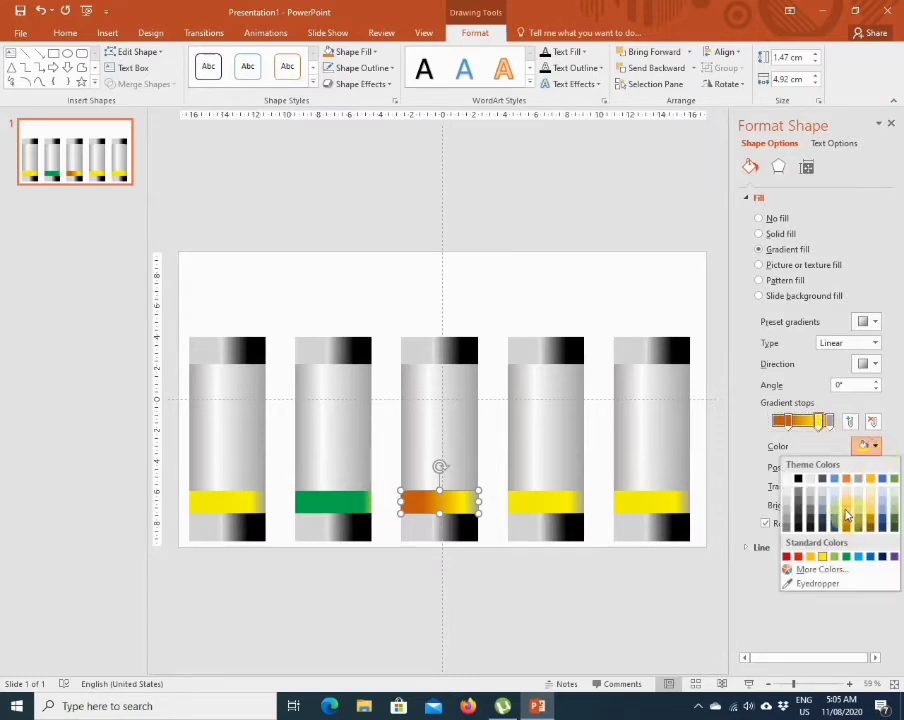
left_click(846, 501)
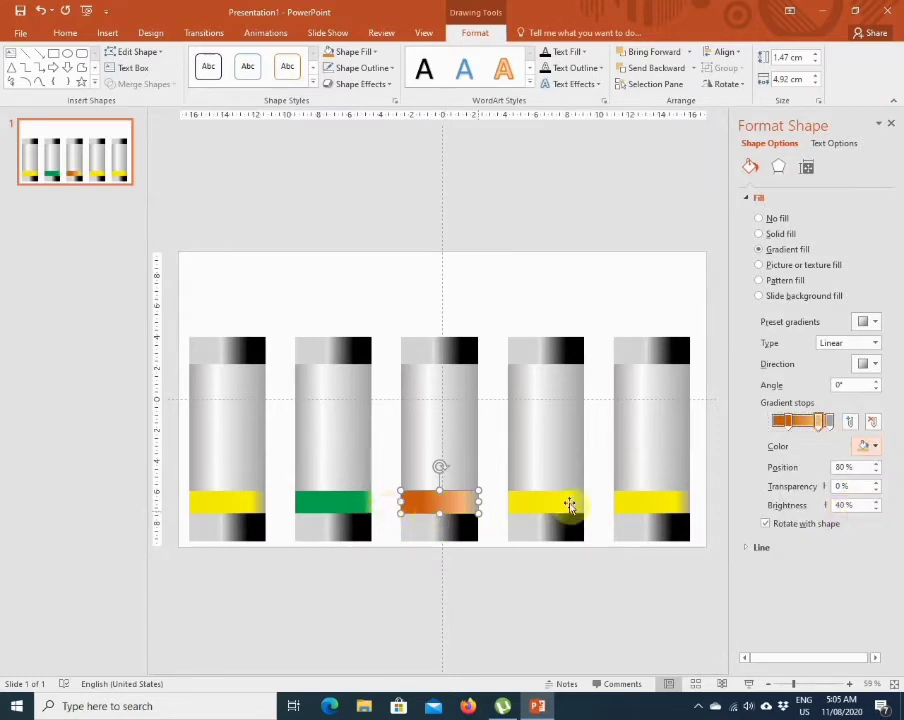
left_click(812, 422)
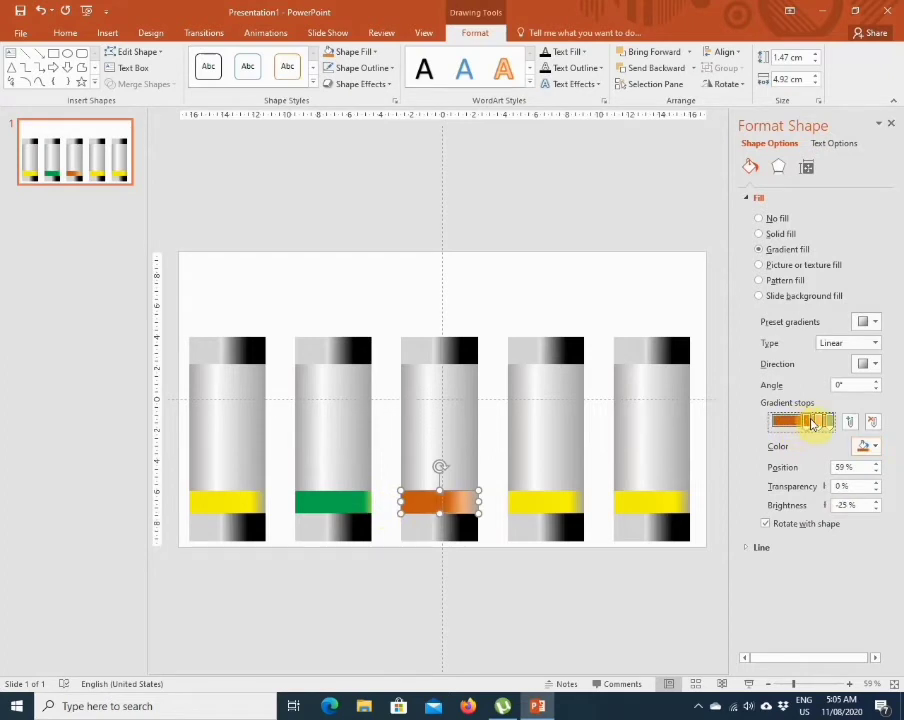
left_click_drag(812, 422, 826, 424)
left_click(828, 422)
left_click(828, 422)
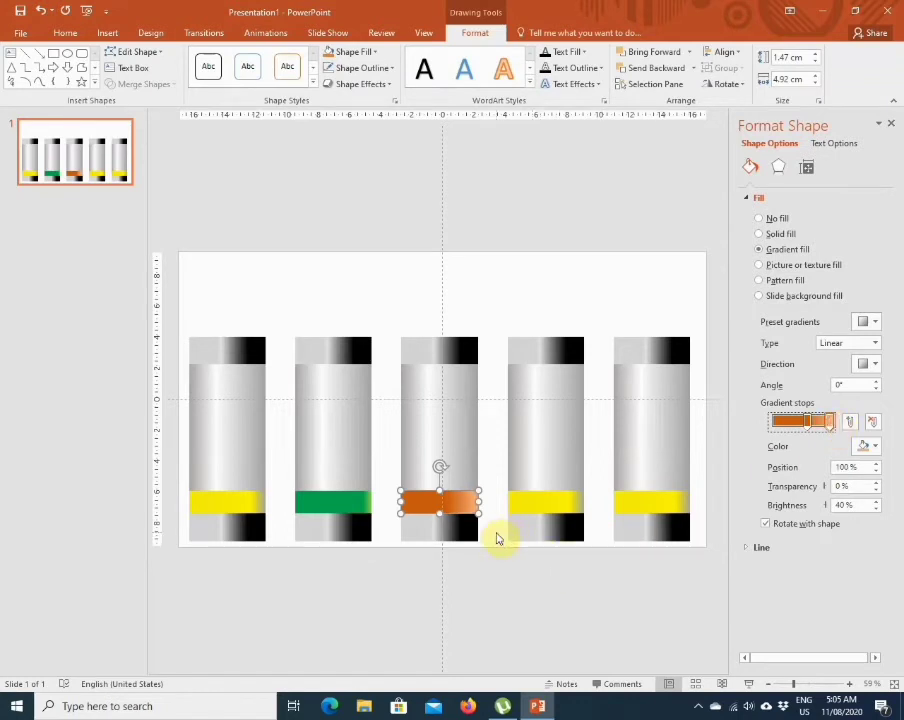
left_click(491, 532)
left_click(535, 501)
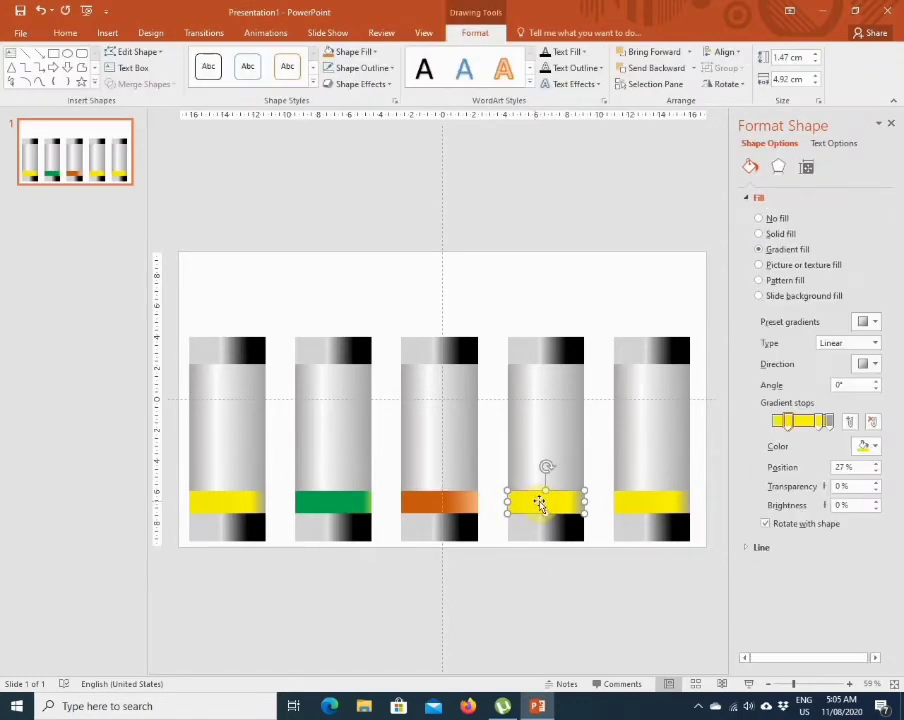
- Set the fourth band's first gradient stop to purple and the 80% stop to blue
left_click(868, 446)
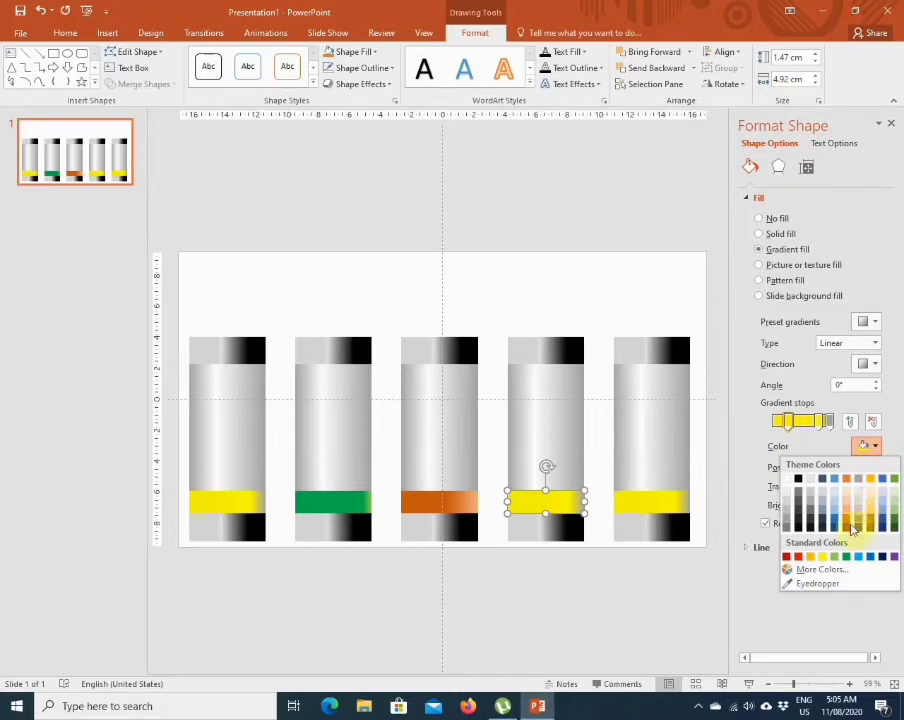
left_click(892, 560)
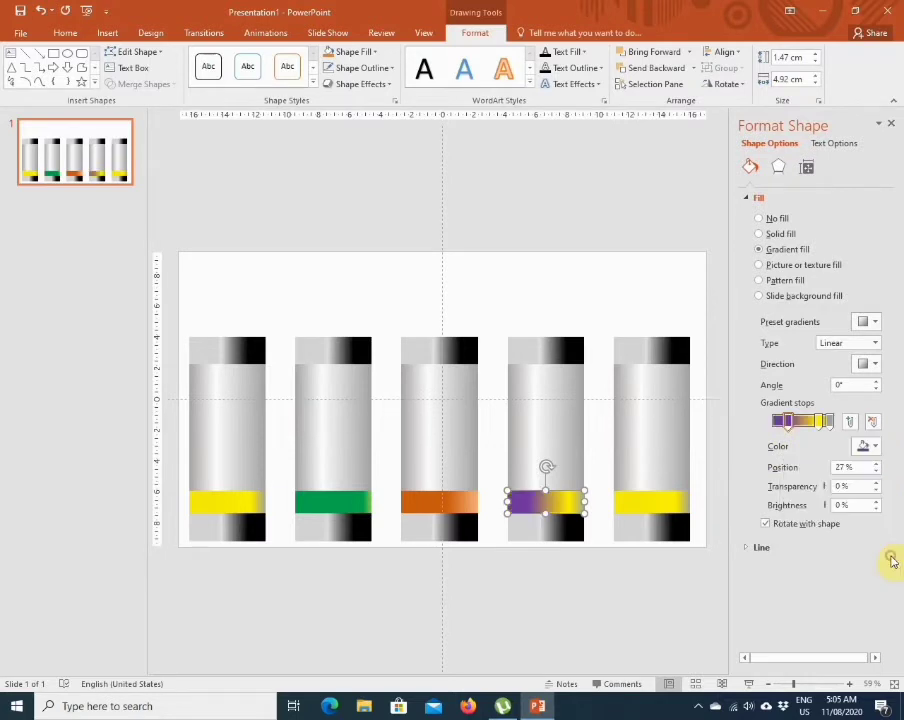
left_click(865, 446)
left_click(872, 558)
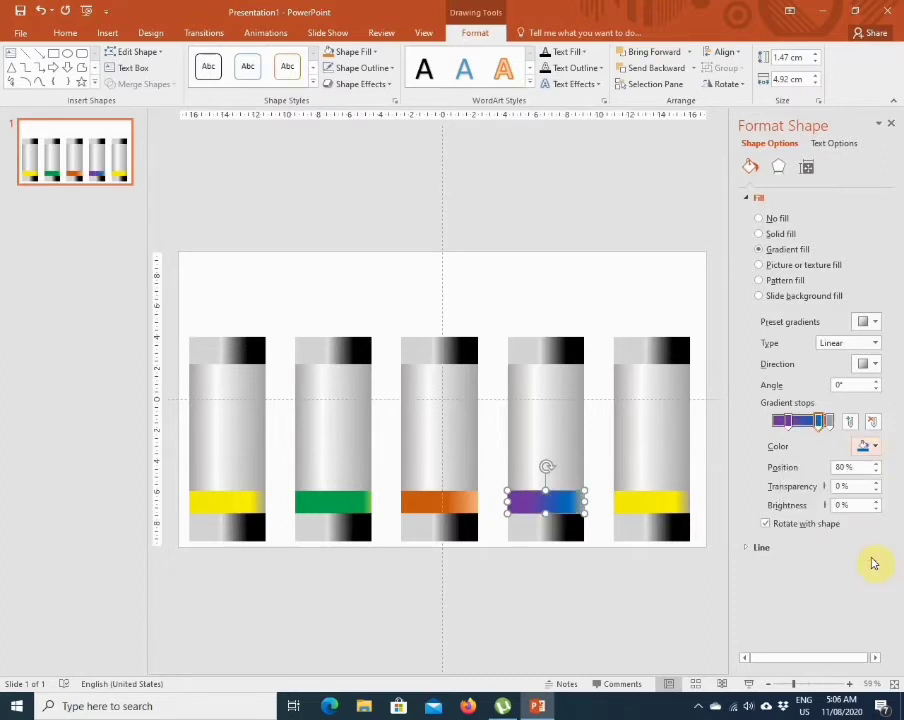
- Give that stop a custom purple-magenta from More Colors and move it to 93%
left_click(875, 447)
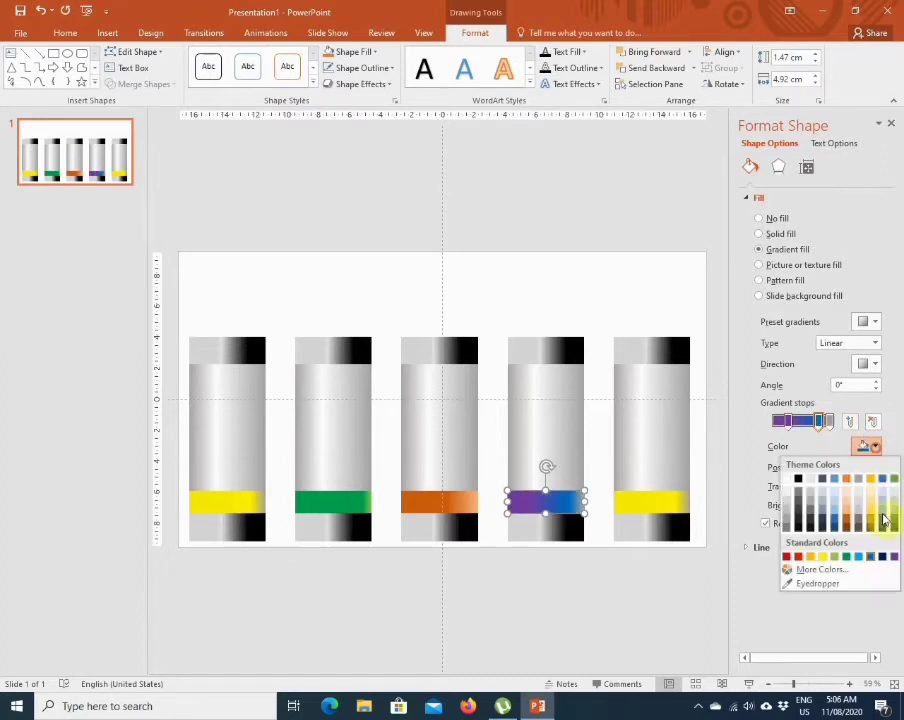
left_click(884, 511)
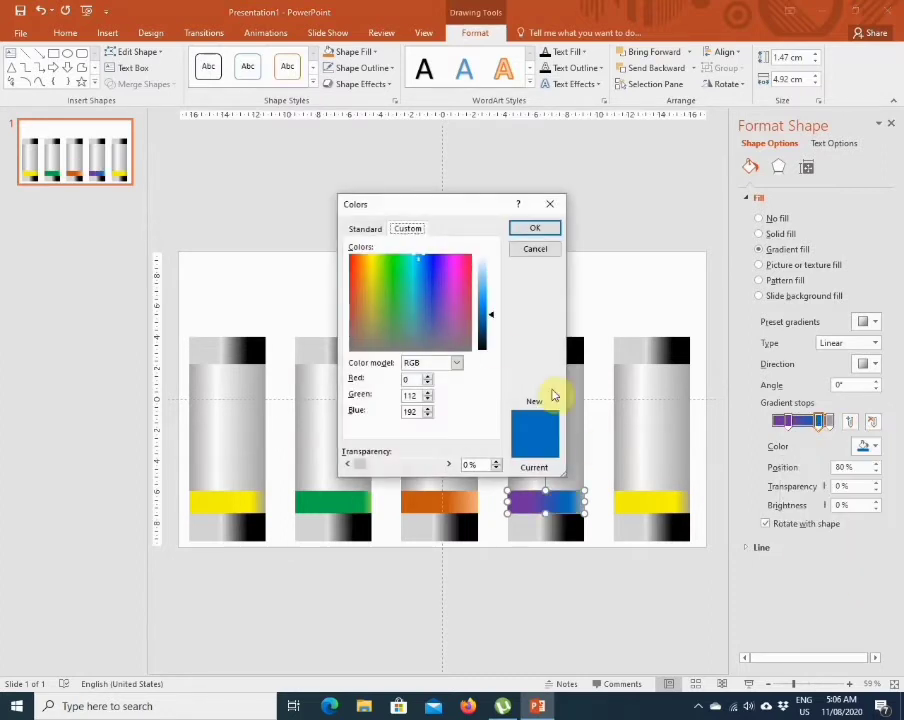
left_click(455, 315)
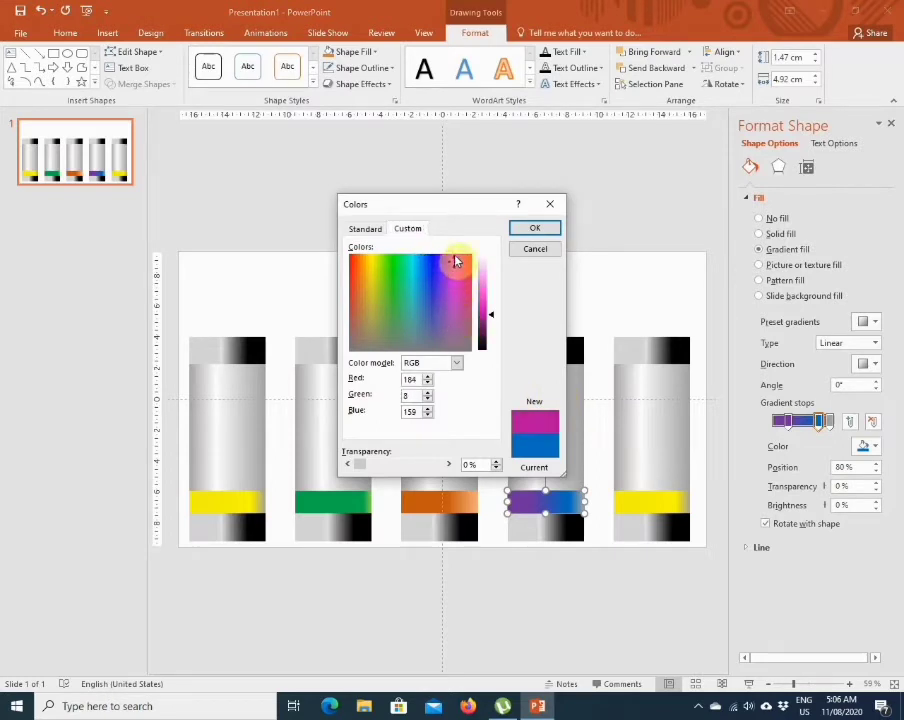
left_click_drag(457, 260, 452, 264)
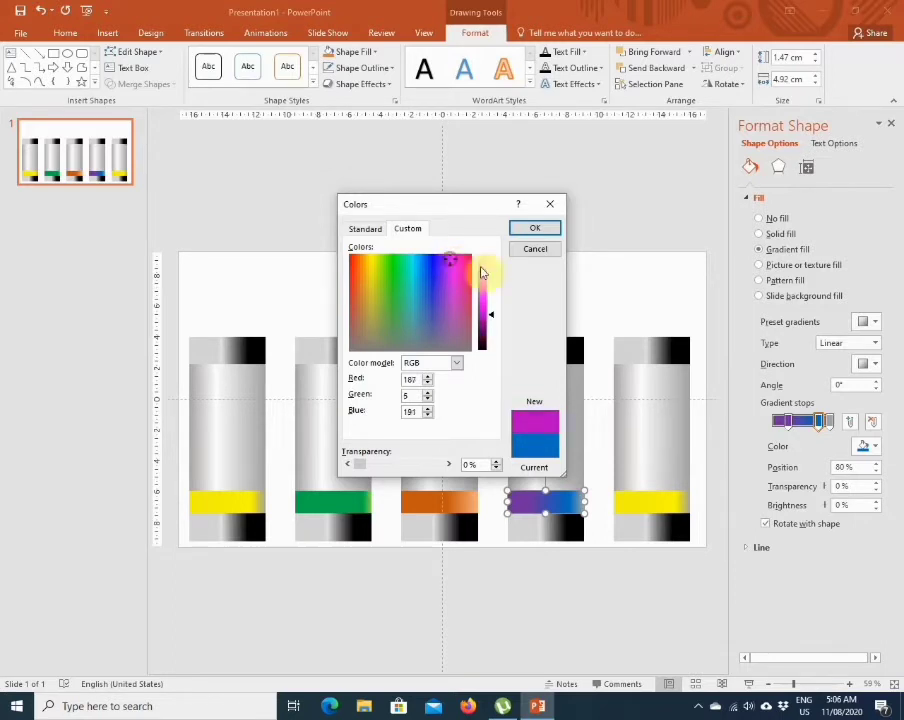
left_click(532, 230)
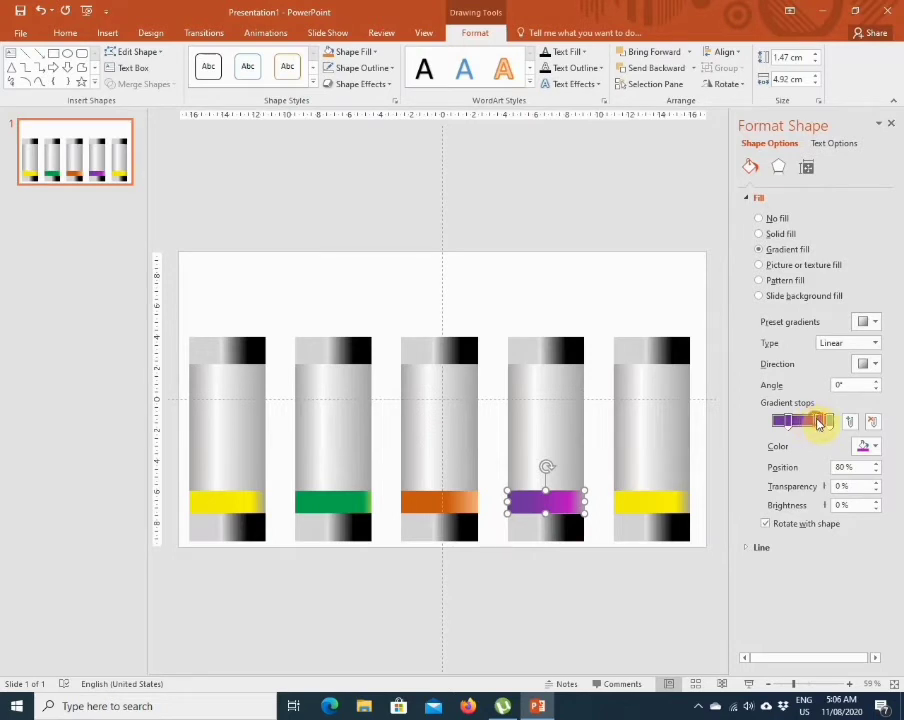
left_click_drag(818, 424, 826, 422)
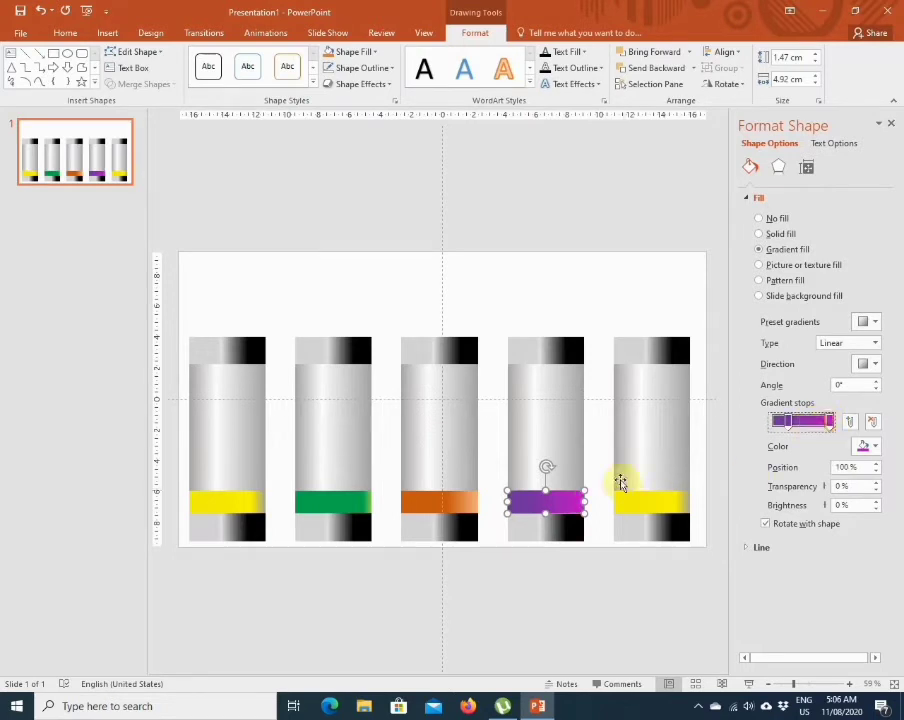
left_click(794, 424)
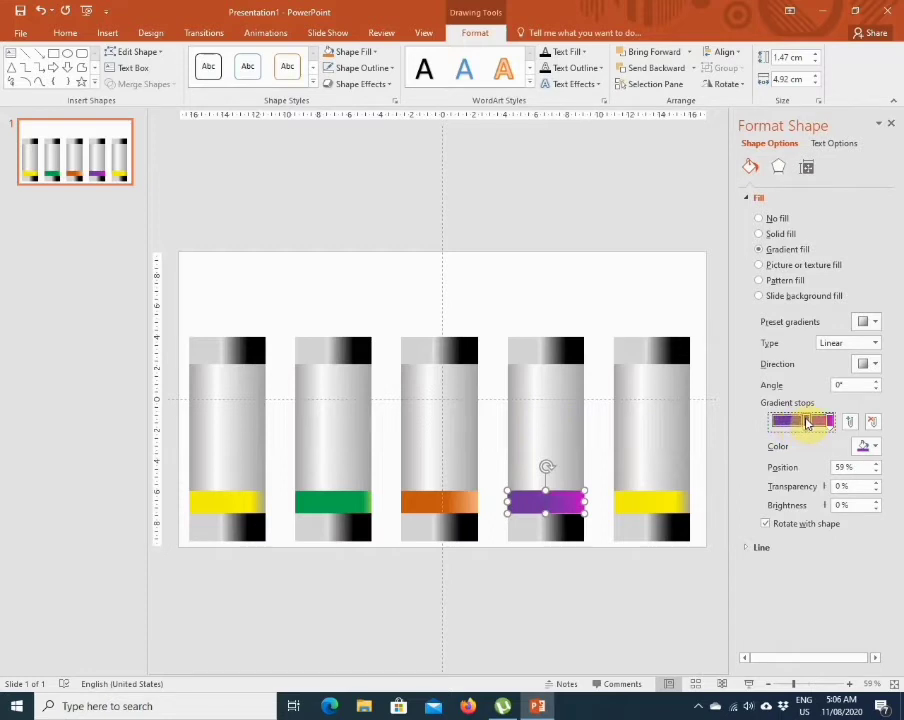
left_click(603, 476)
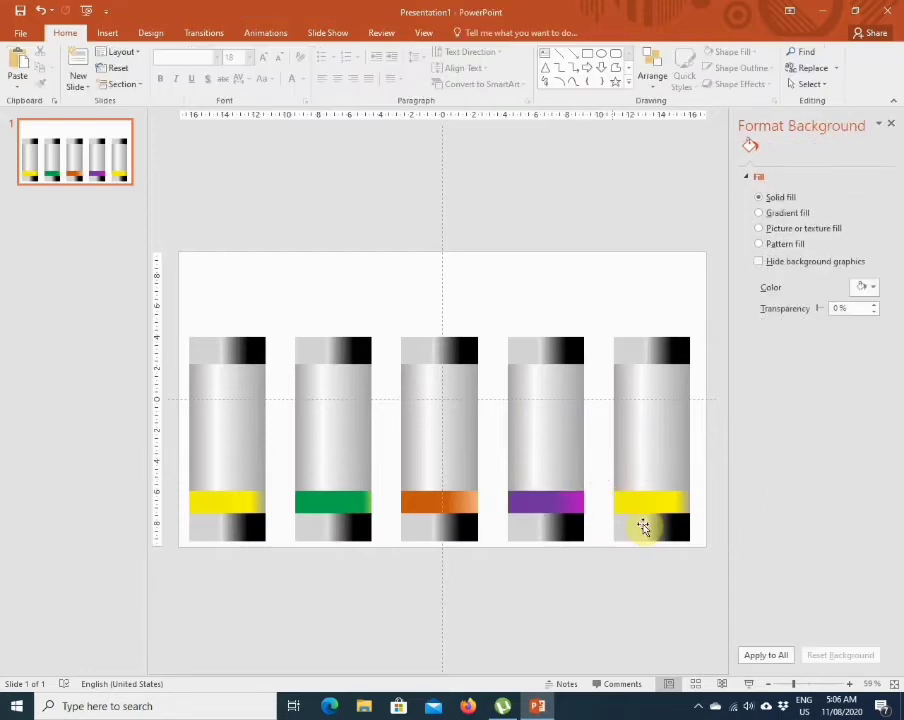
- Colour the fifth band's 27% and 80% stops Blue and shift the middle stop right
left_click(651, 505)
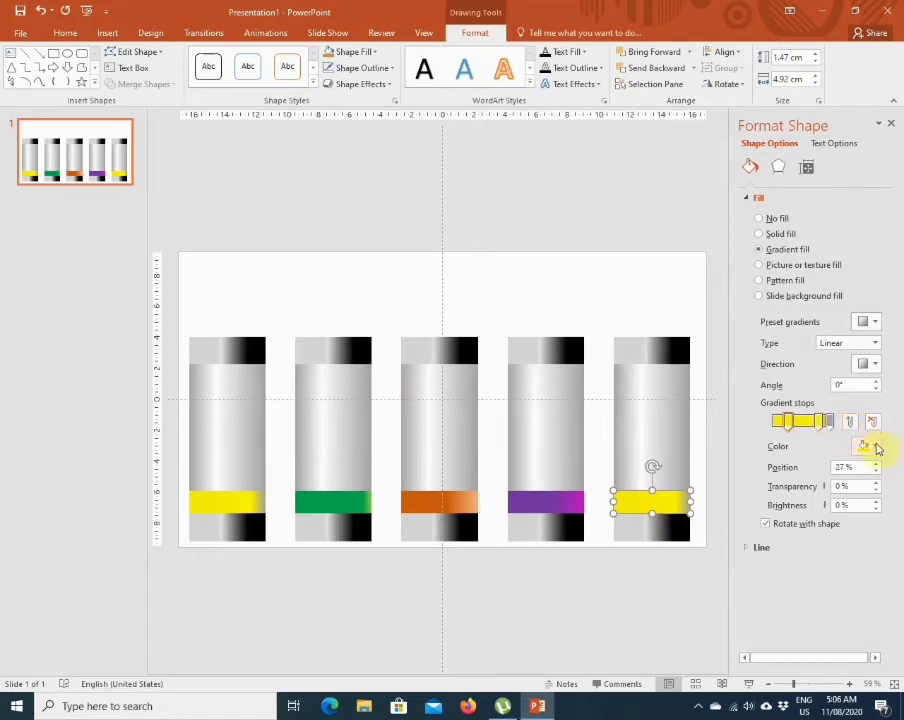
left_click(876, 447)
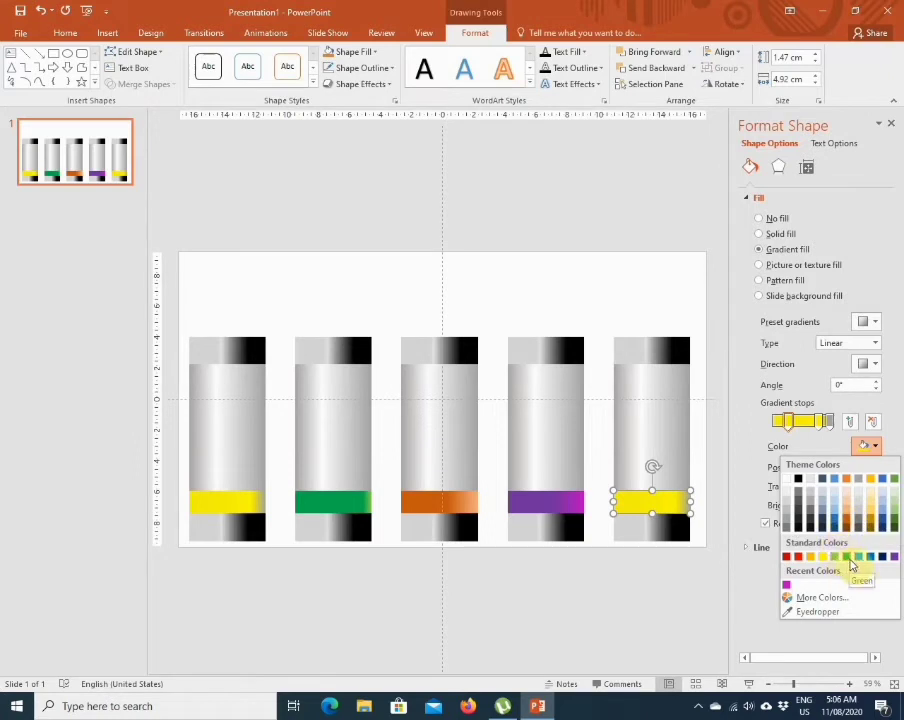
left_click(869, 566)
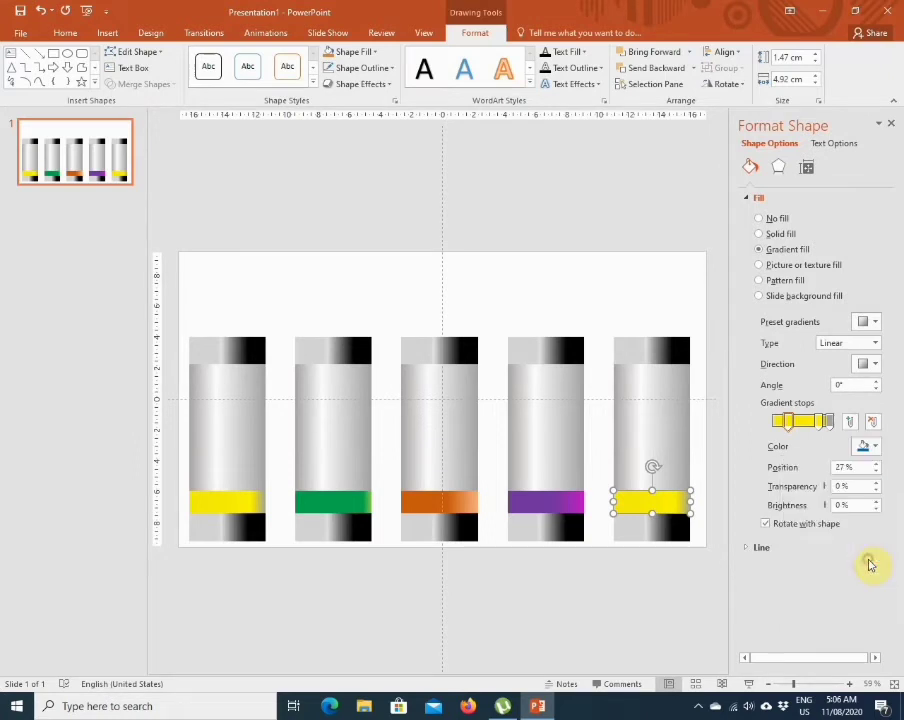
left_click(816, 421)
left_click(866, 445)
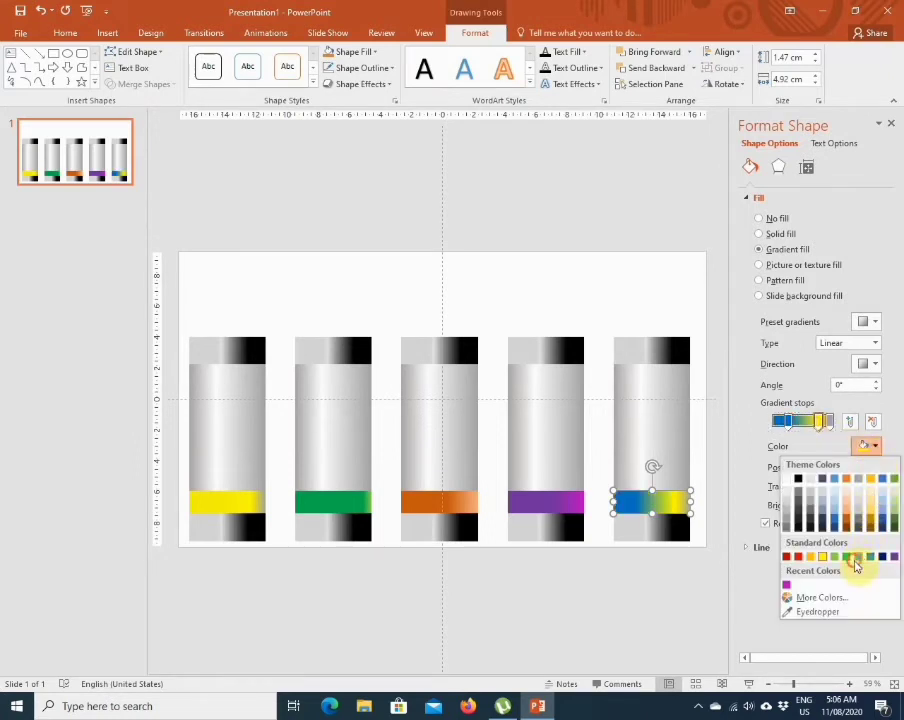
left_click(855, 556)
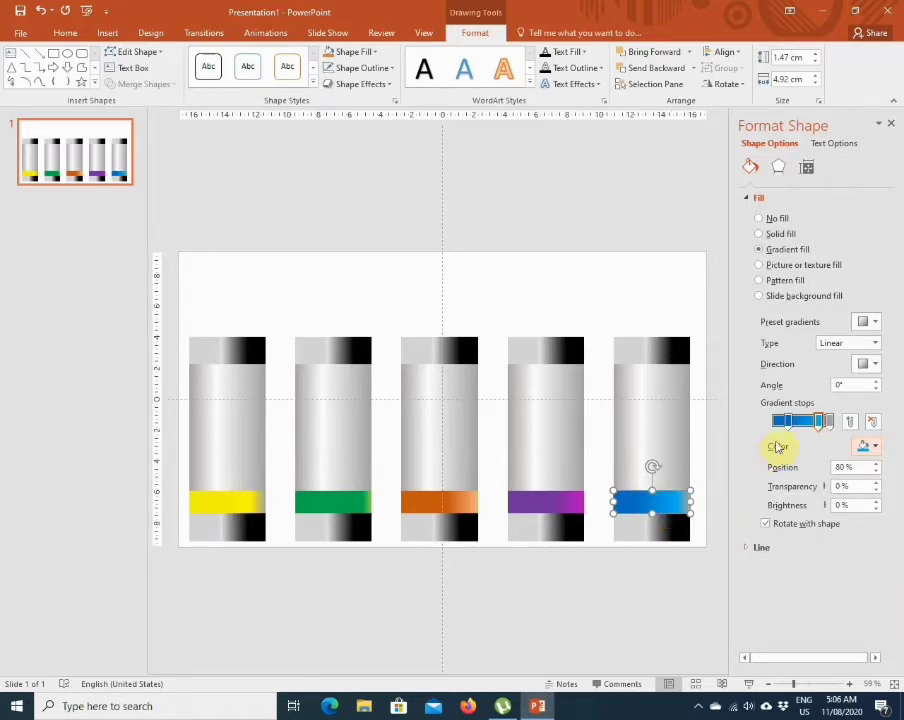
left_click(802, 421)
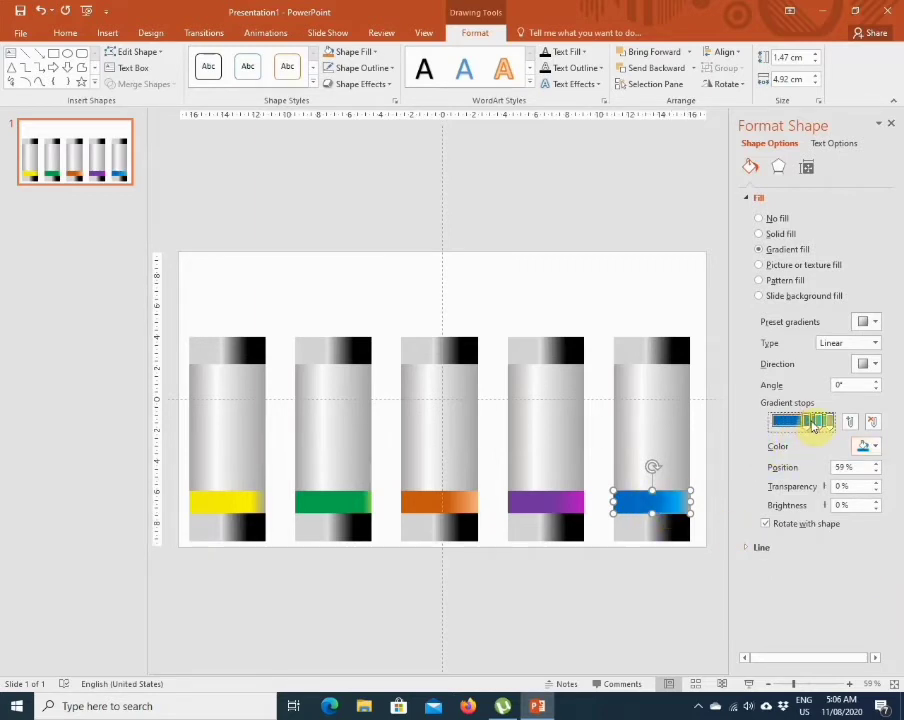
mouse_move(815, 424)
left_mouse_down()
mouse_move(826, 427)
mouse_move(804, 431)
mouse_move(818, 432)
left_mouse_up()
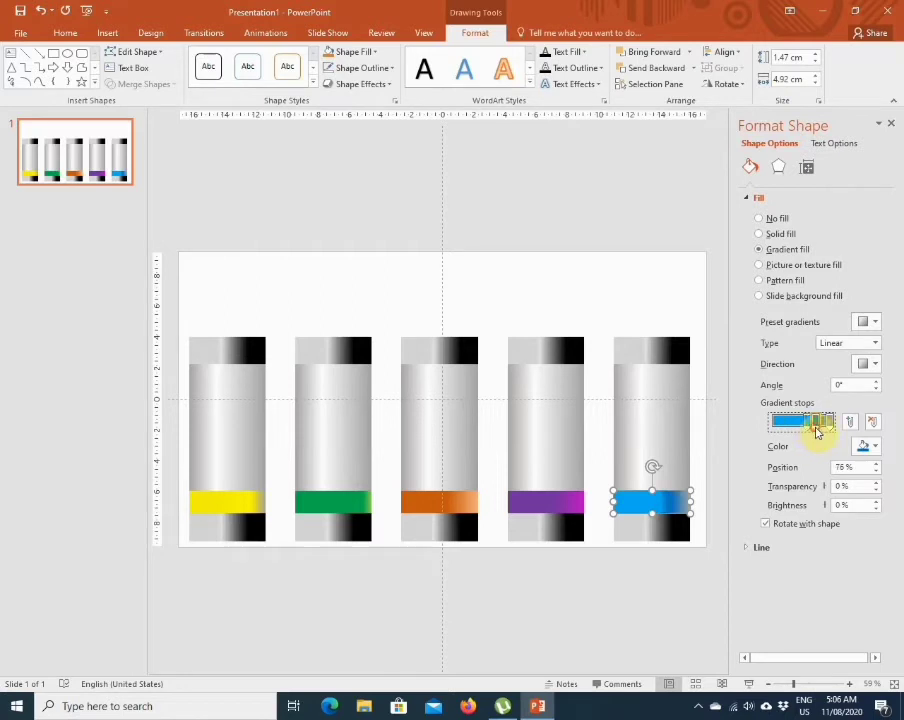
left_click(692, 452)
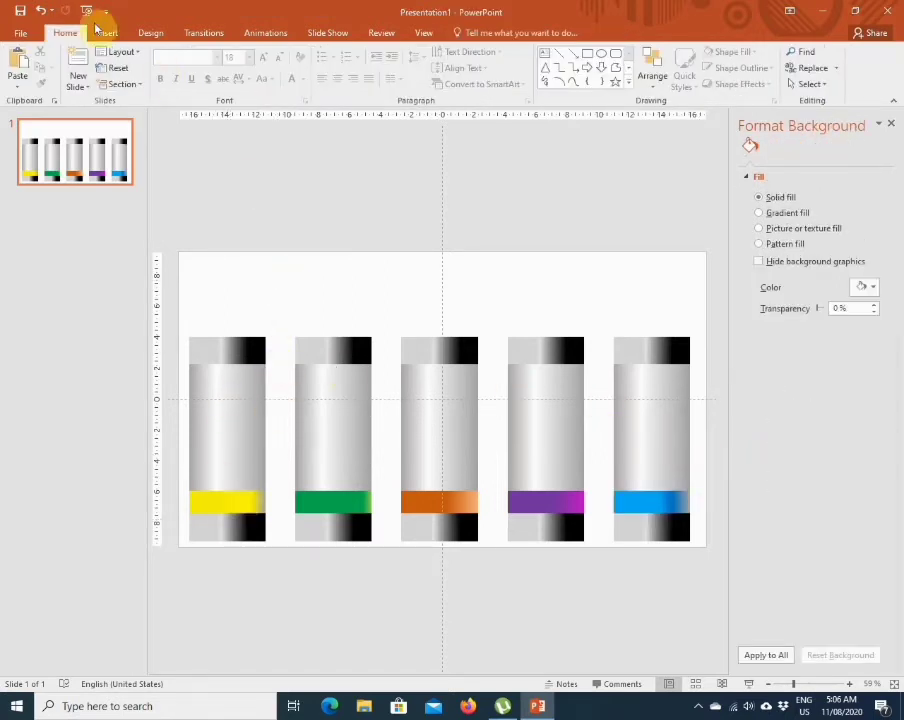
- Fill the slide background with a light grey linear gradient preset at 90°
right_click(537, 274)
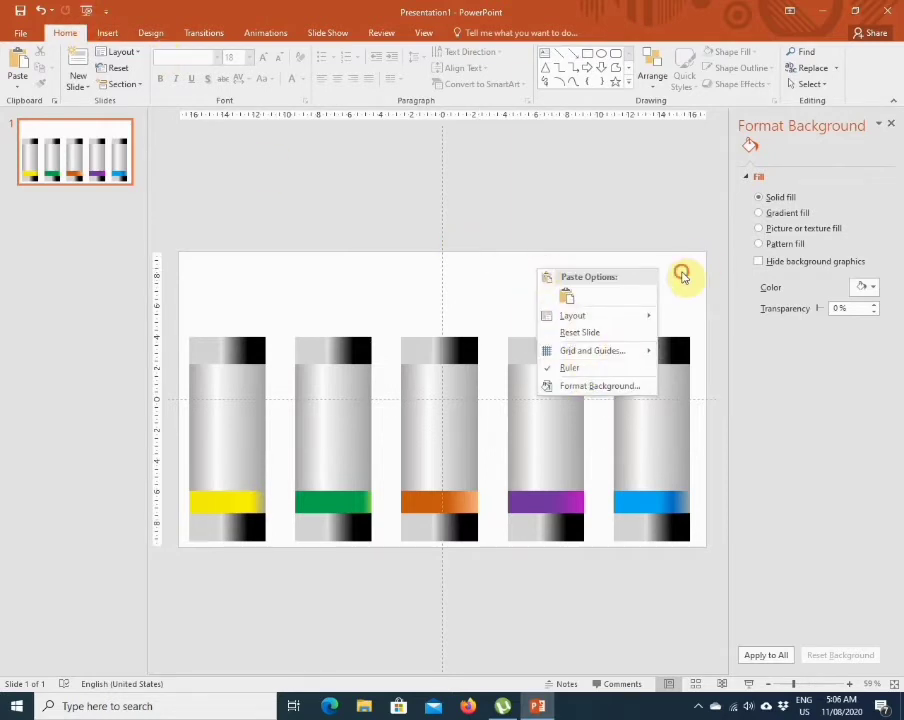
left_click(783, 221)
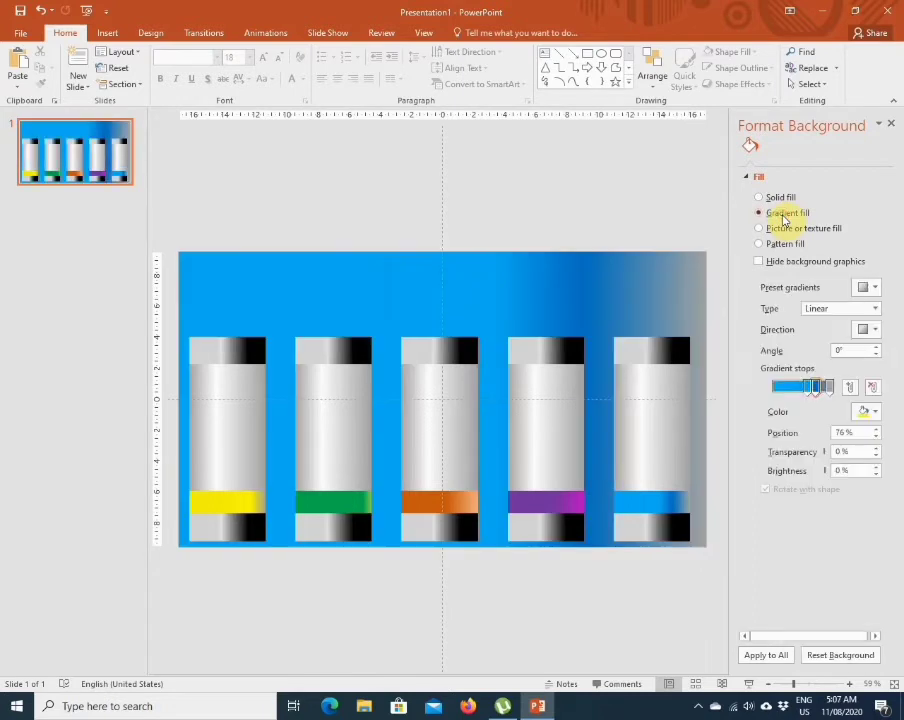
left_click(864, 287)
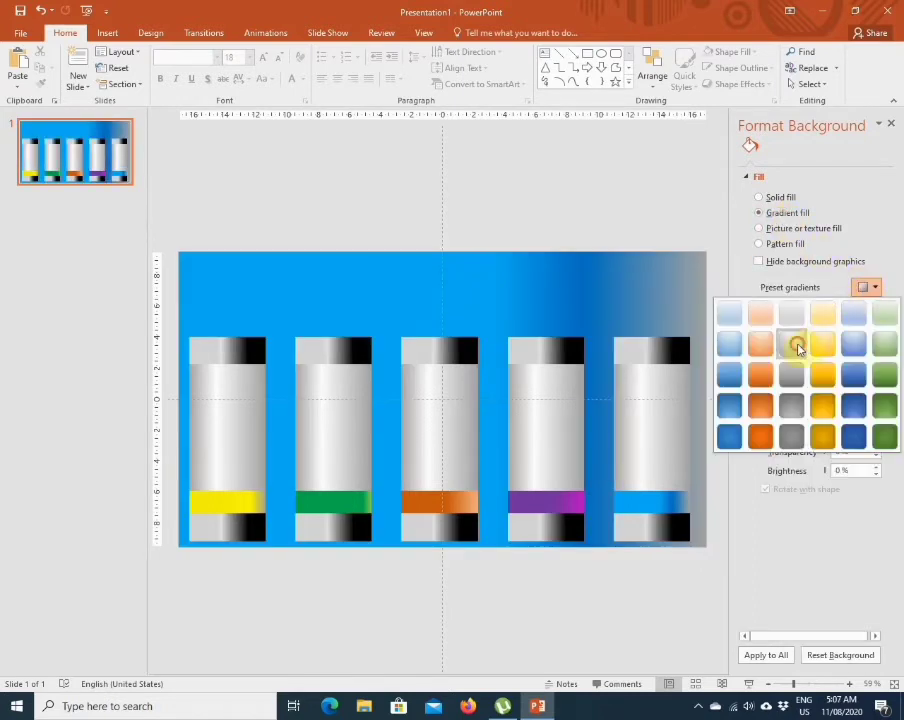
left_click(791, 344)
left_click(866, 289)
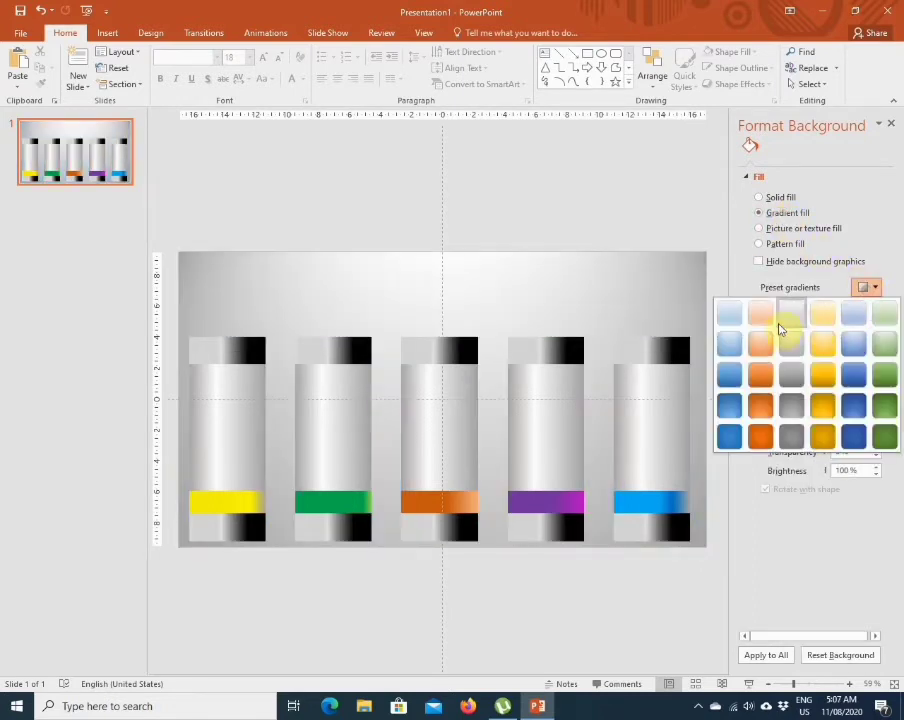
left_click(792, 310)
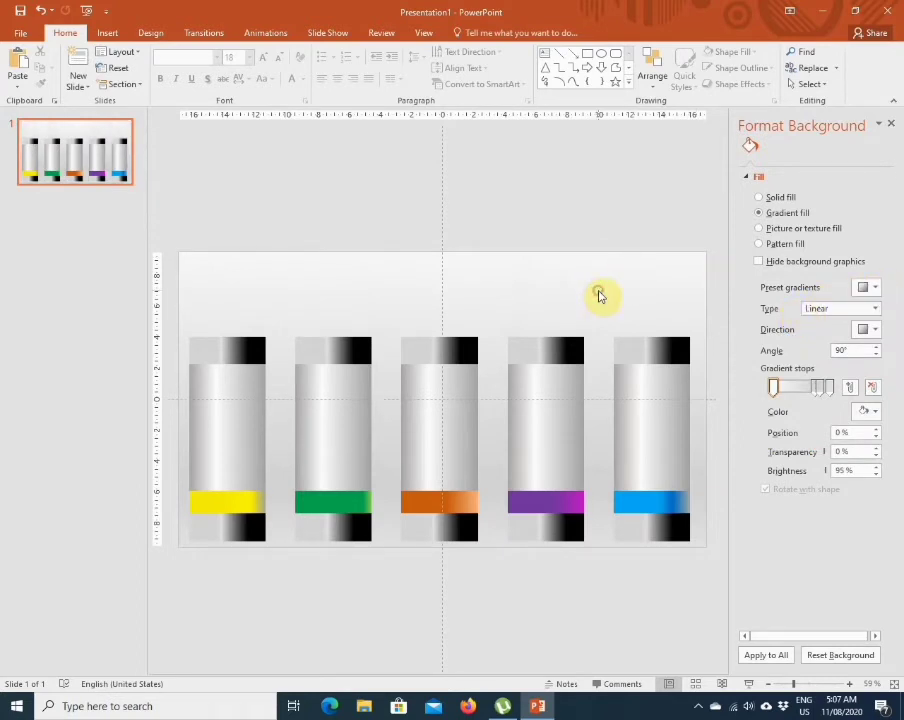
left_click(112, 33)
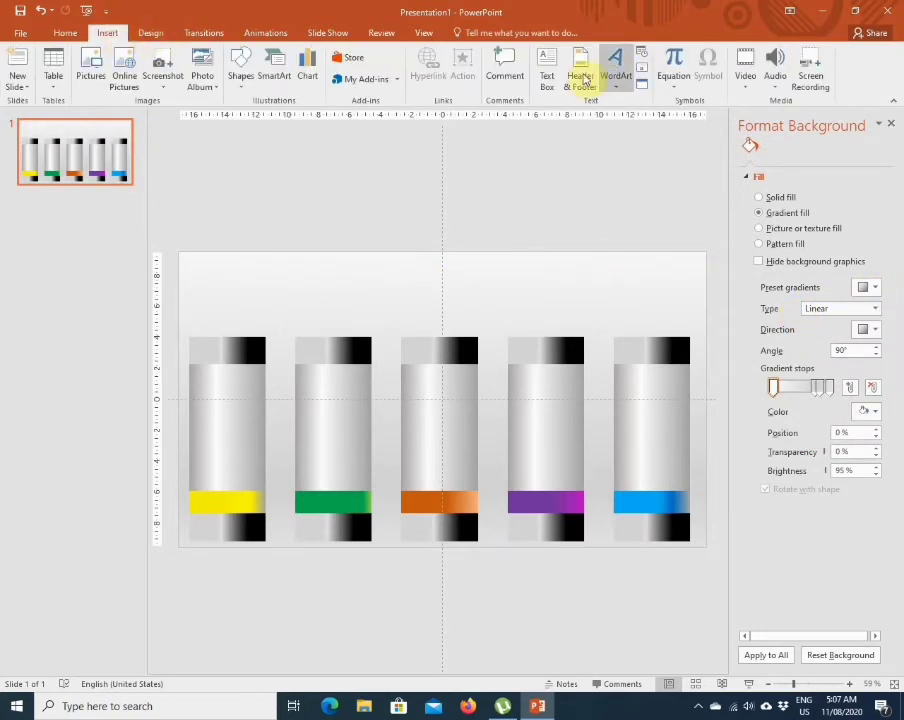
- Add a text box above the tubes containing the title 'GLASS FILL ANIMATION'
left_click(547, 76)
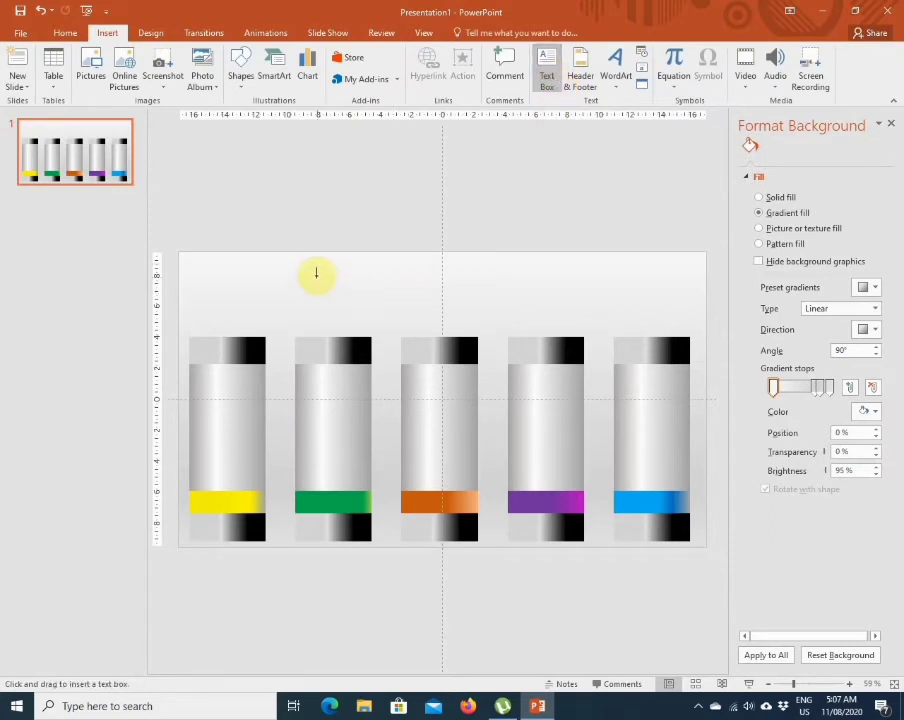
left_click_drag(316, 267, 575, 305)
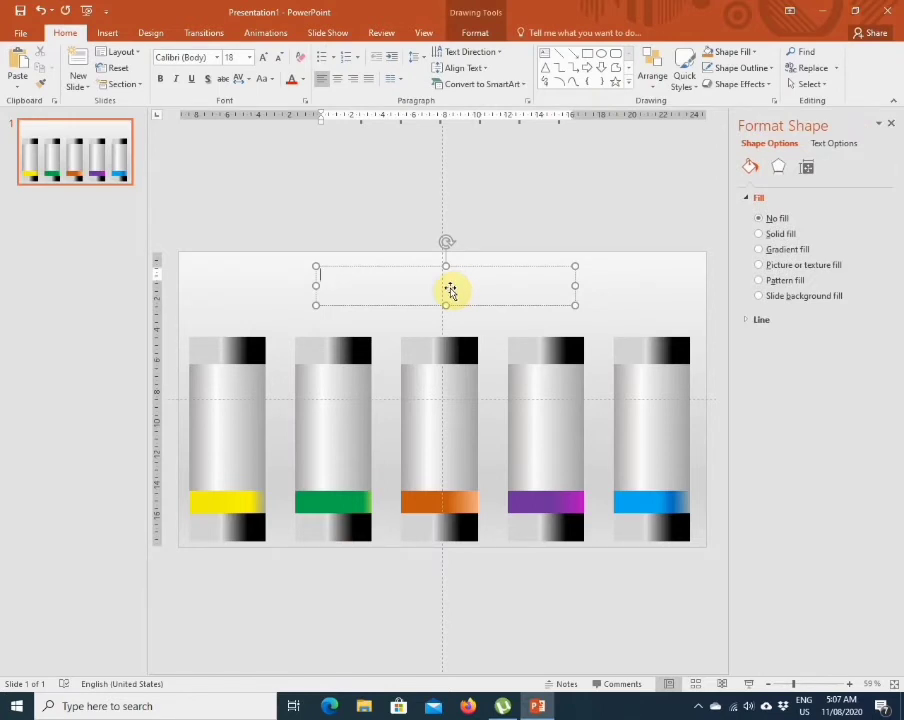
type("g")
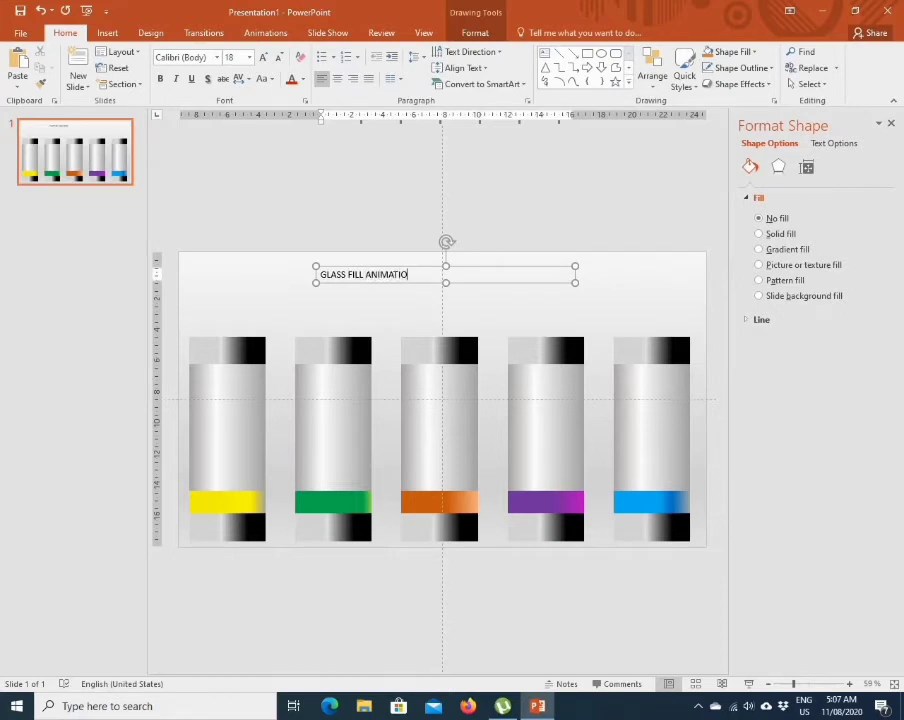
- Format the title centred, bold, 28 pt, in Arial Nova with normal spacing
double_click(413, 272)
triple_click(408, 273)
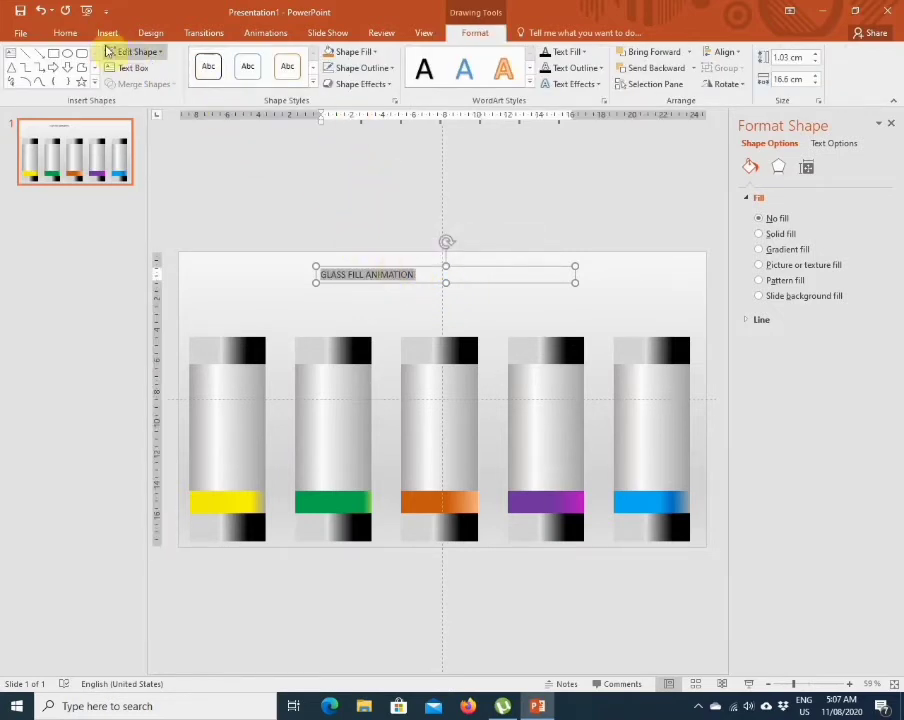
left_click(68, 34)
left_click(336, 80)
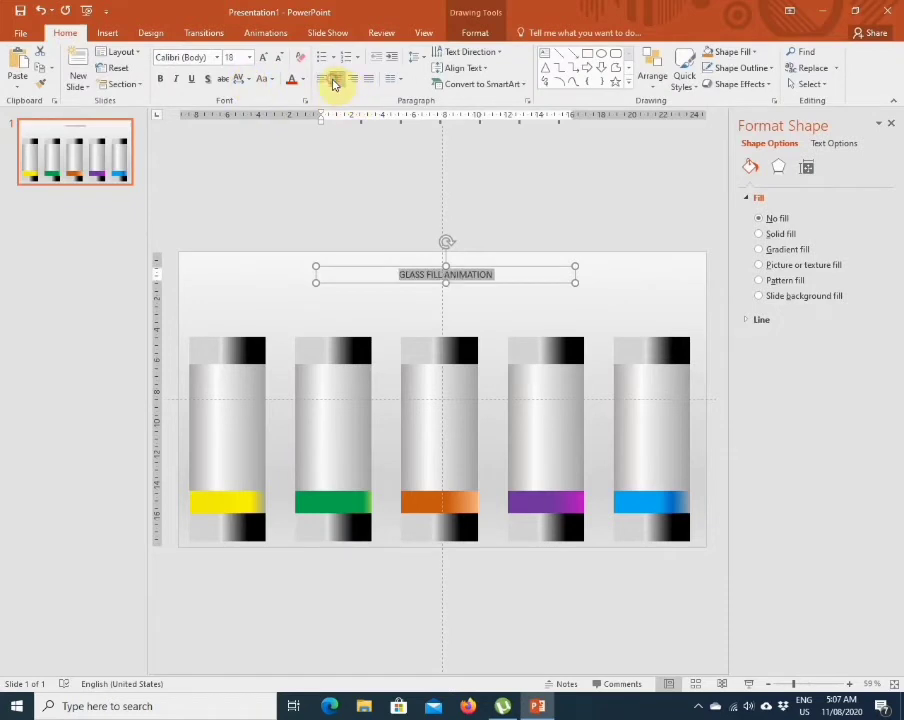
left_click(261, 60)
left_click(261, 60)
left_click(261, 60)
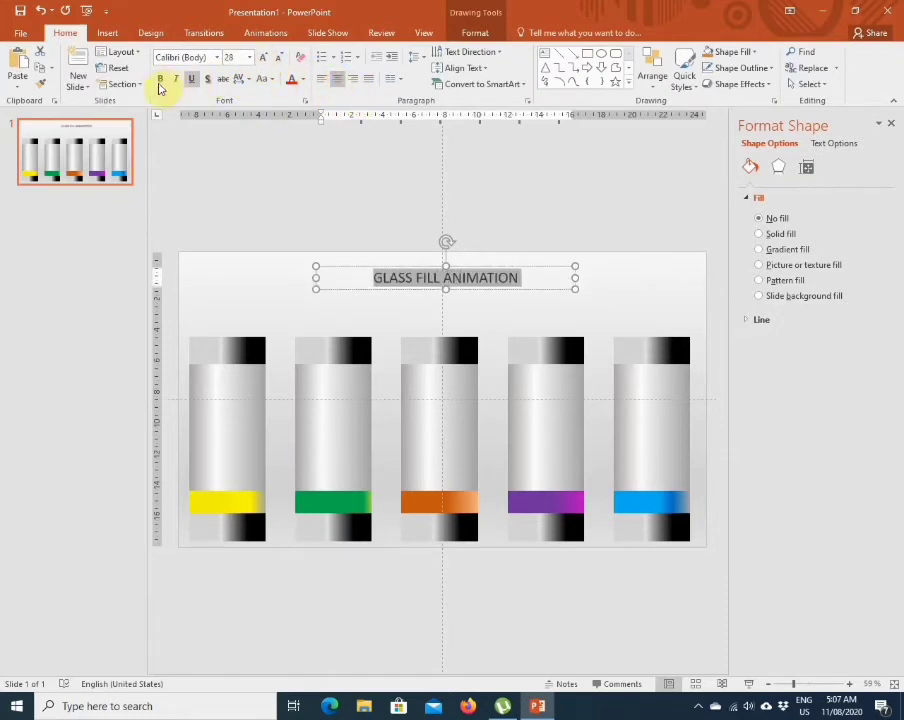
left_click(160, 80)
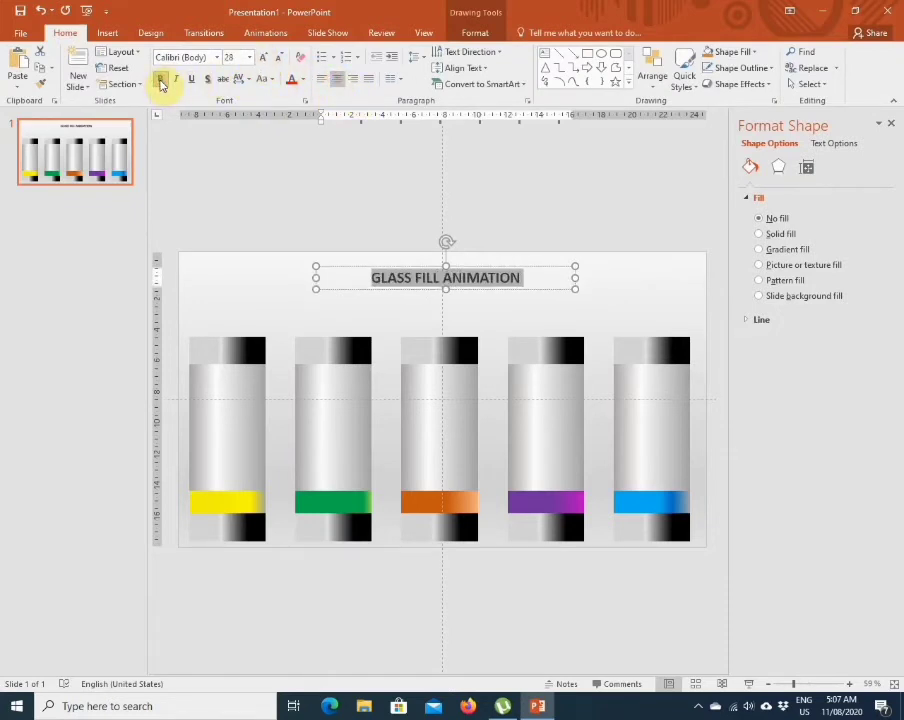
left_click(217, 57)
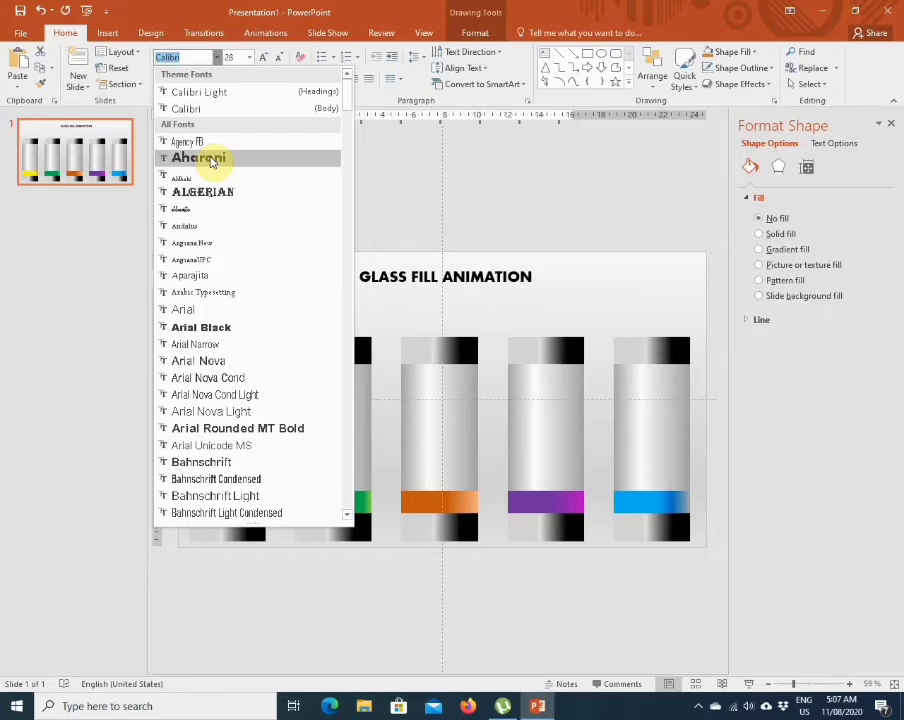
left_click(217, 361)
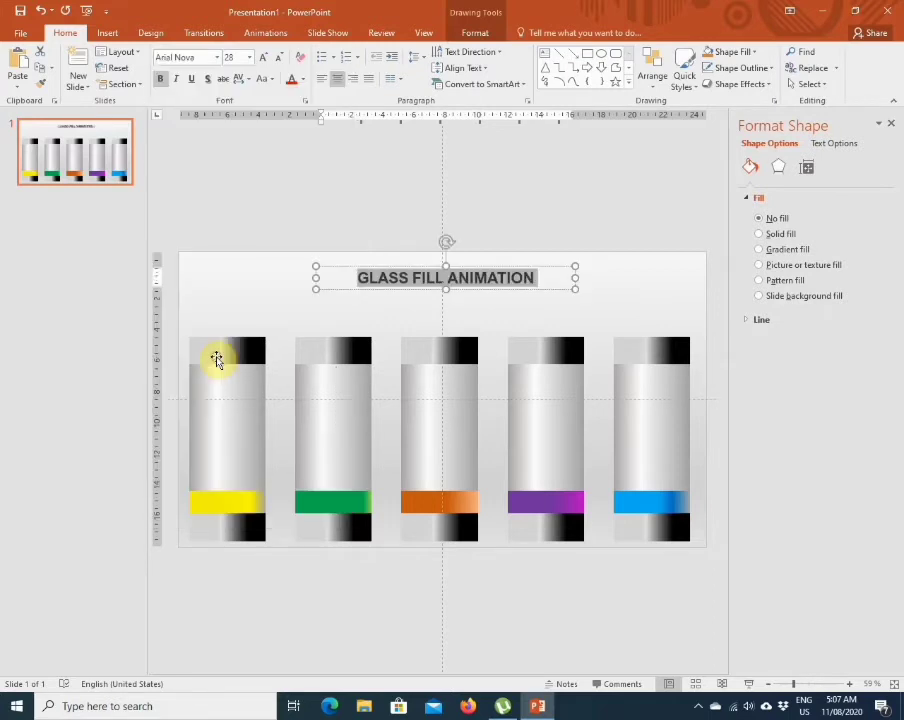
left_click(240, 79)
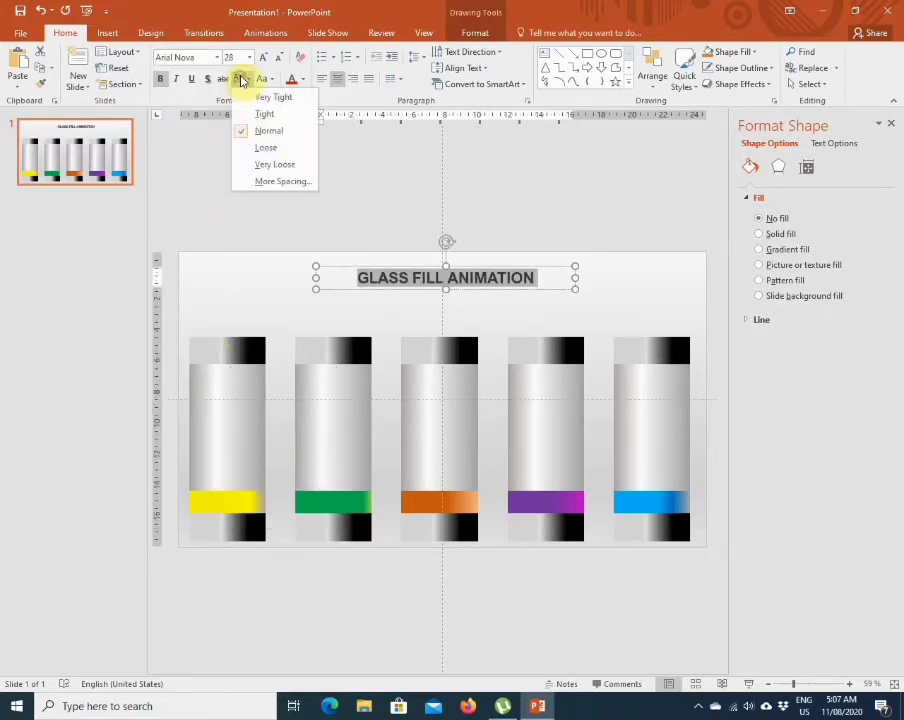
left_click(262, 134)
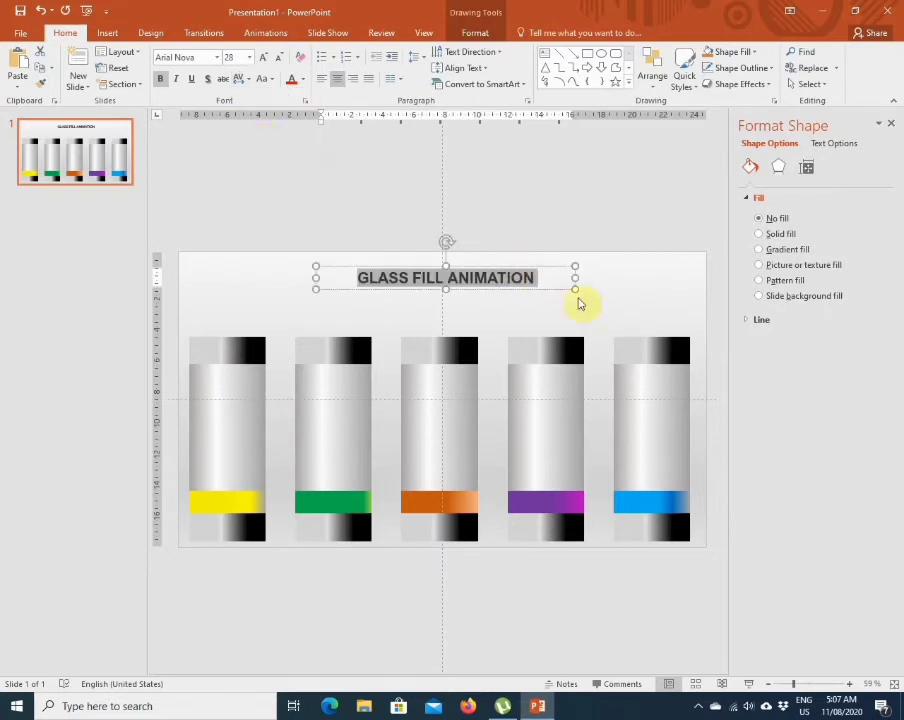
left_click(606, 277)
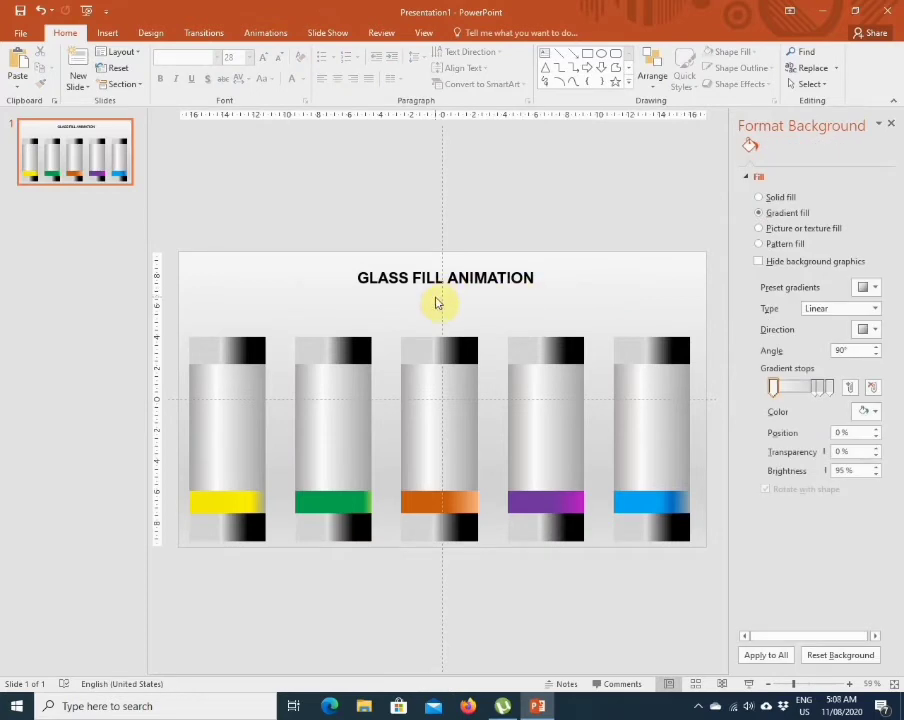
- Add a small text box reading '80%' above the first tube
left_click(115, 34)
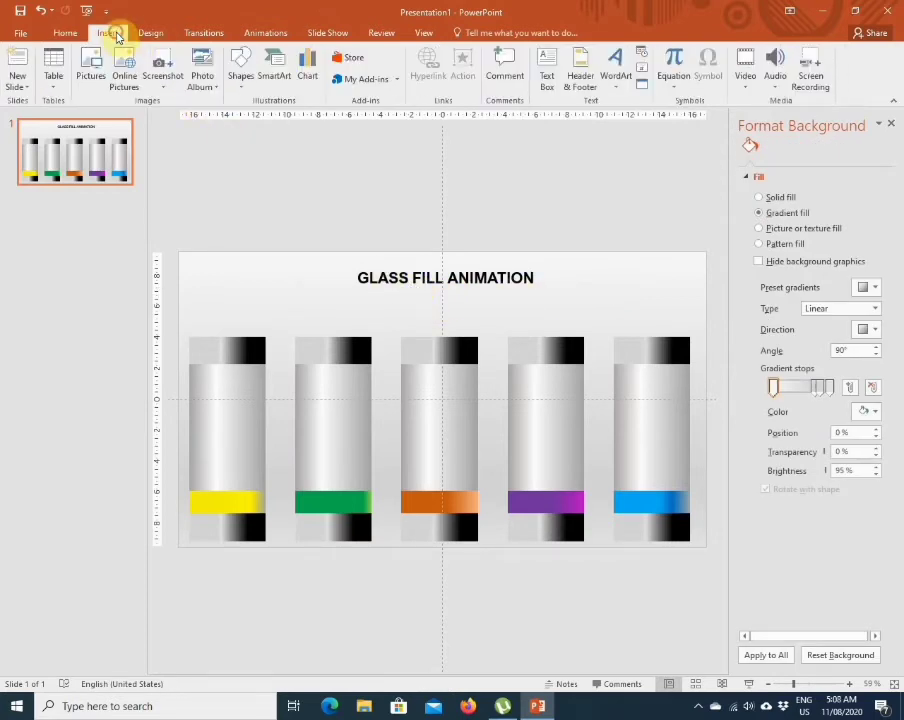
left_click(615, 65)
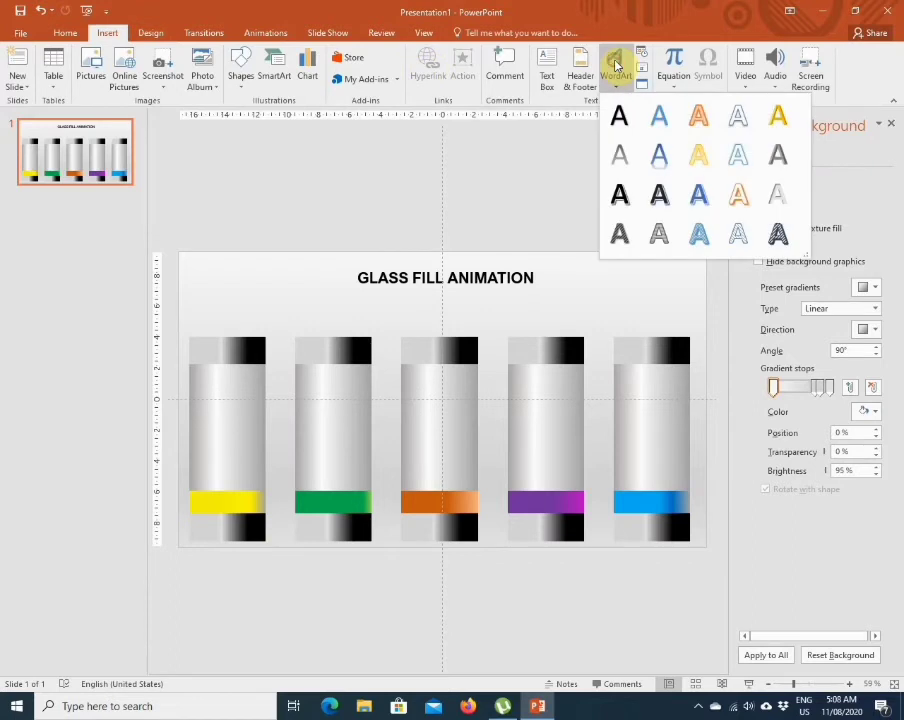
left_click(545, 78)
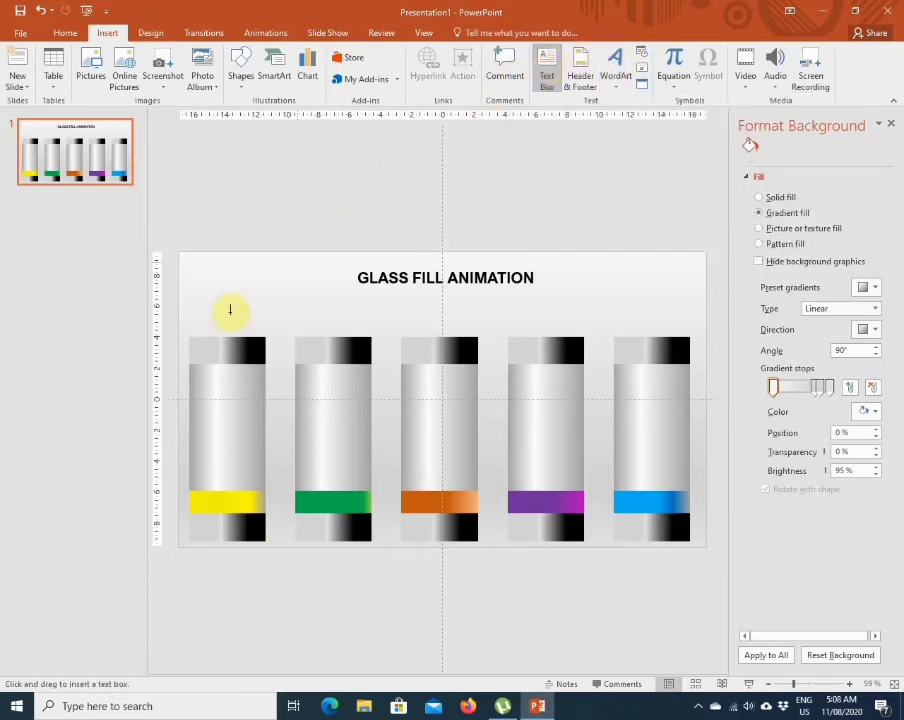
left_click_drag(190, 309, 259, 329)
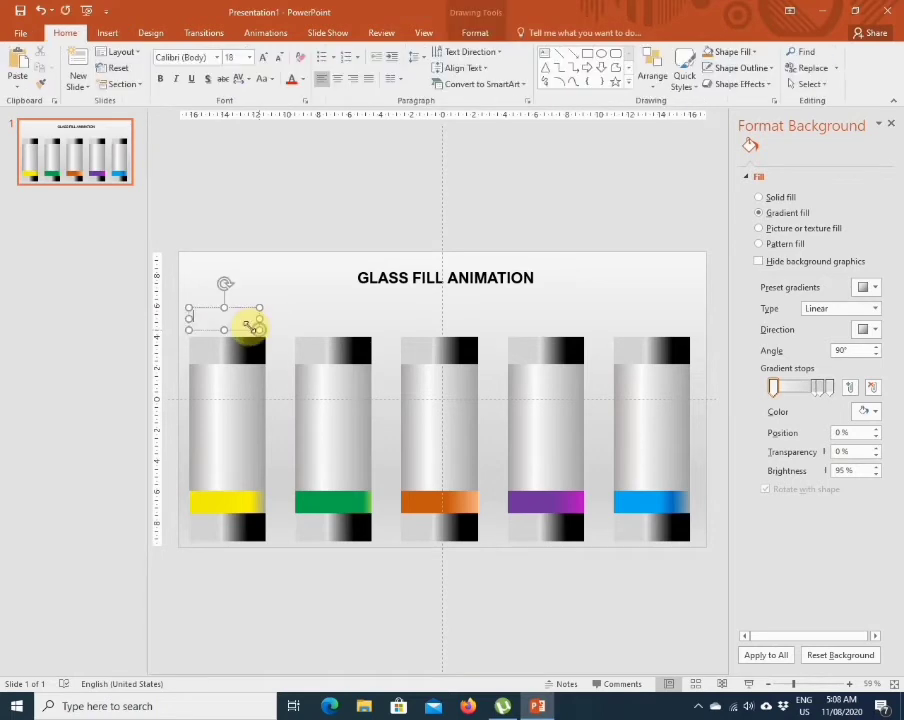
type("8")
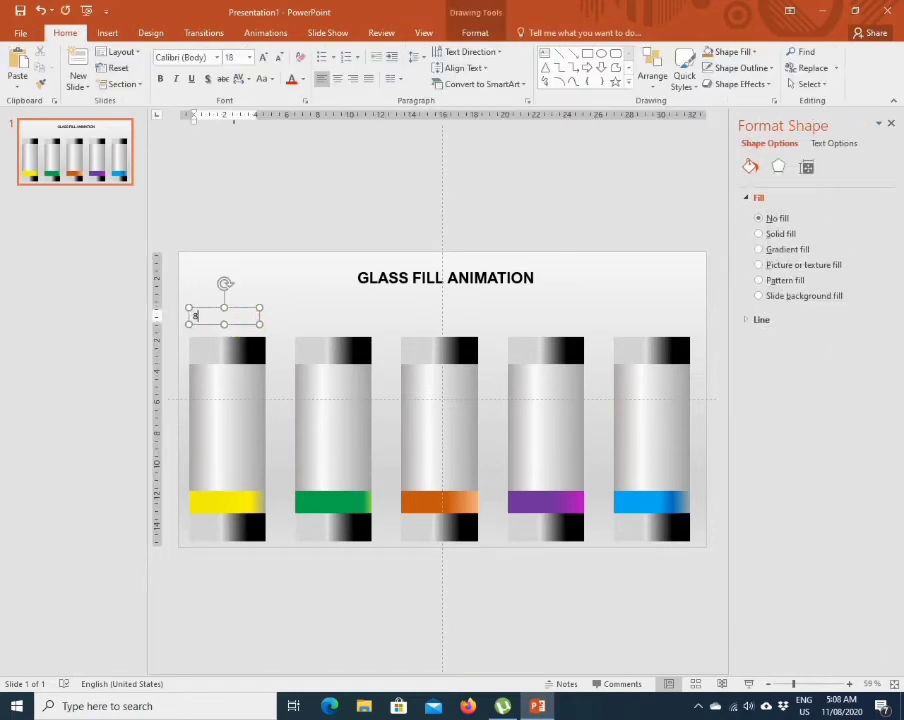
type("0%")
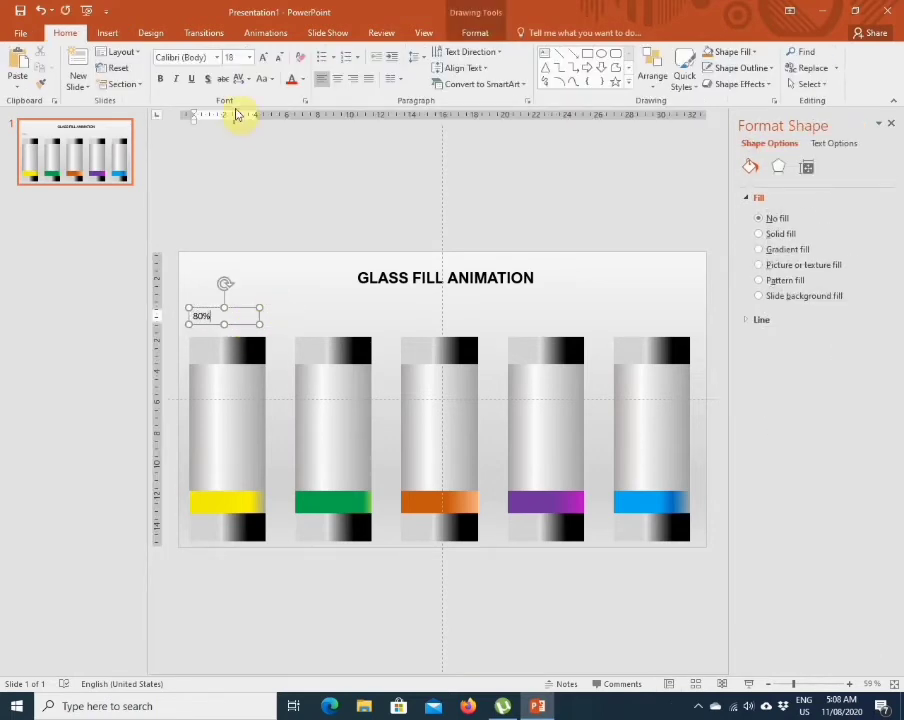
- Make the 80% label centred, bold, 28 pt and position it over the first tube
left_click(338, 78)
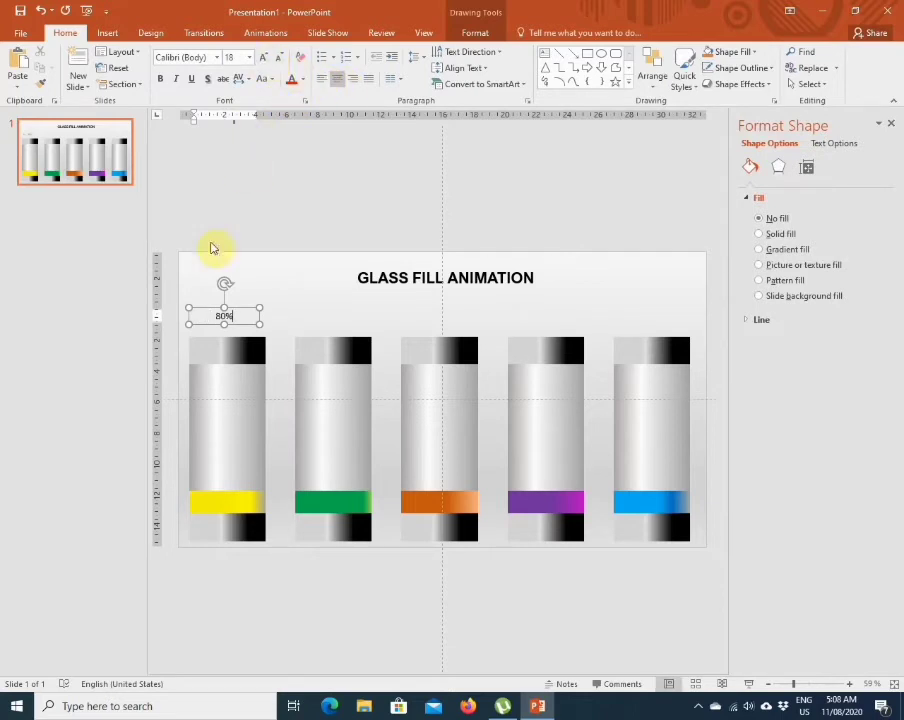
double_click(224, 314)
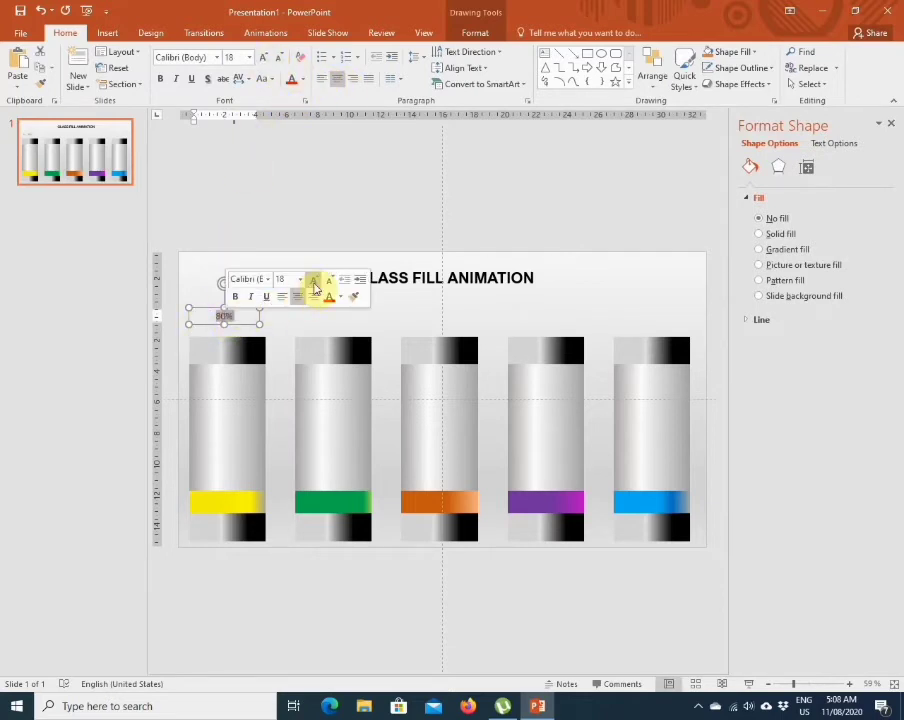
left_click(263, 57)
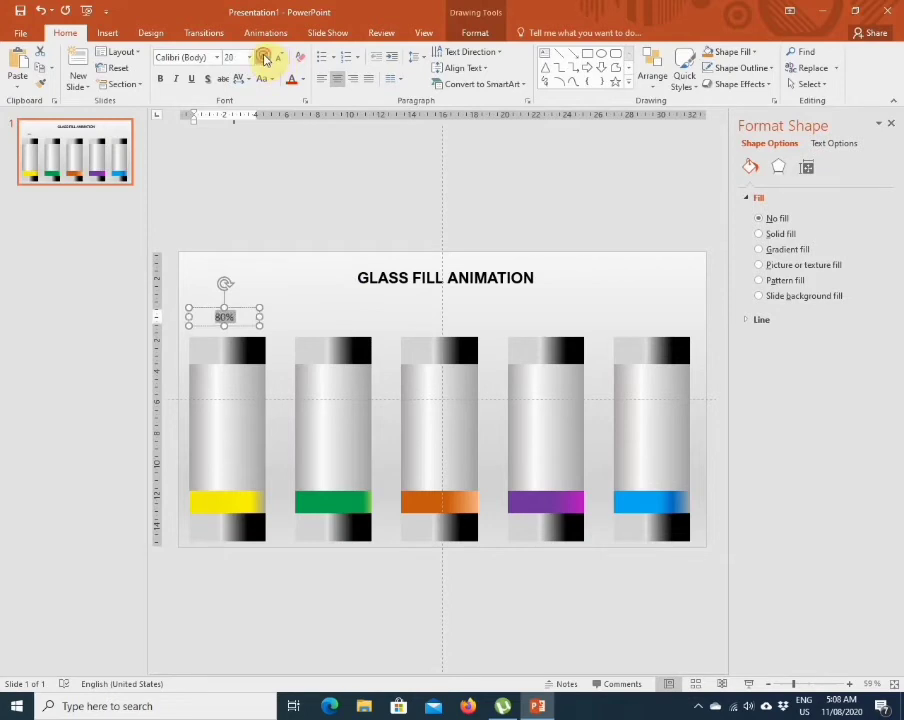
left_click(263, 57)
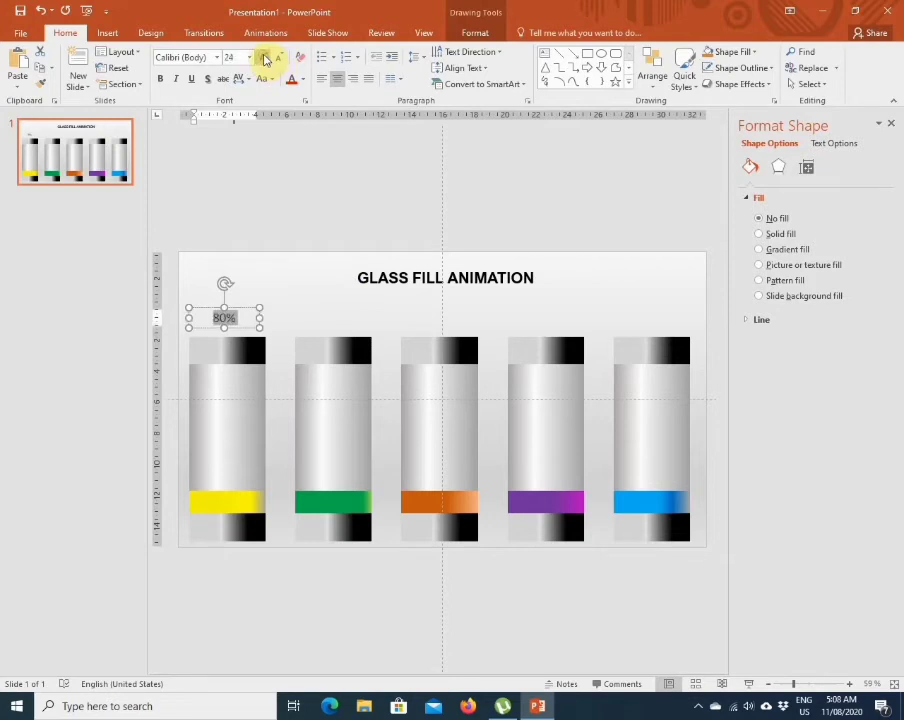
left_click(161, 78)
left_click(262, 57)
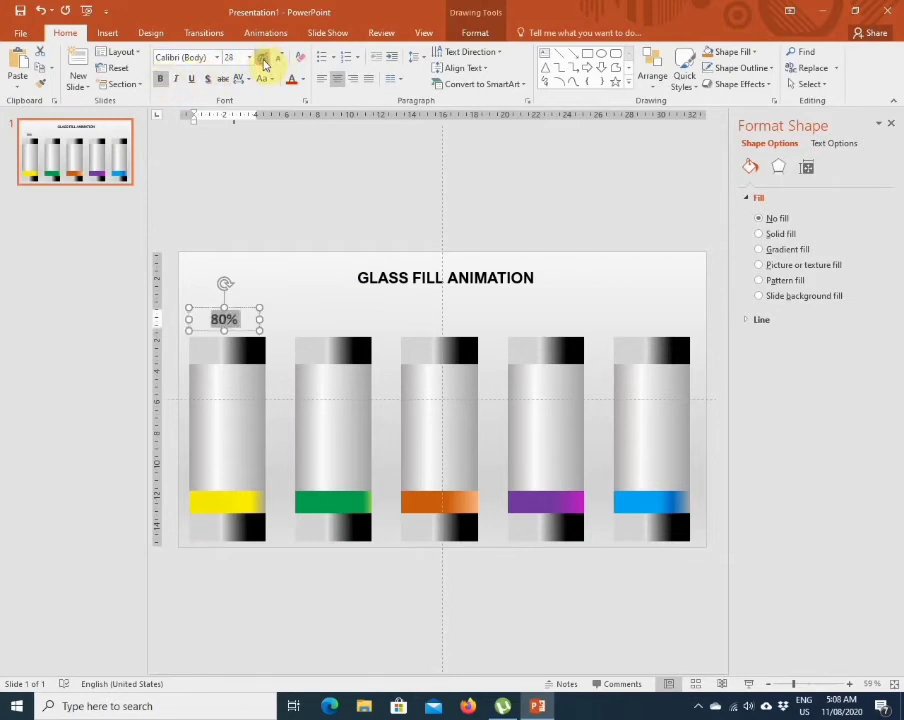
left_click(268, 314)
left_click(251, 320)
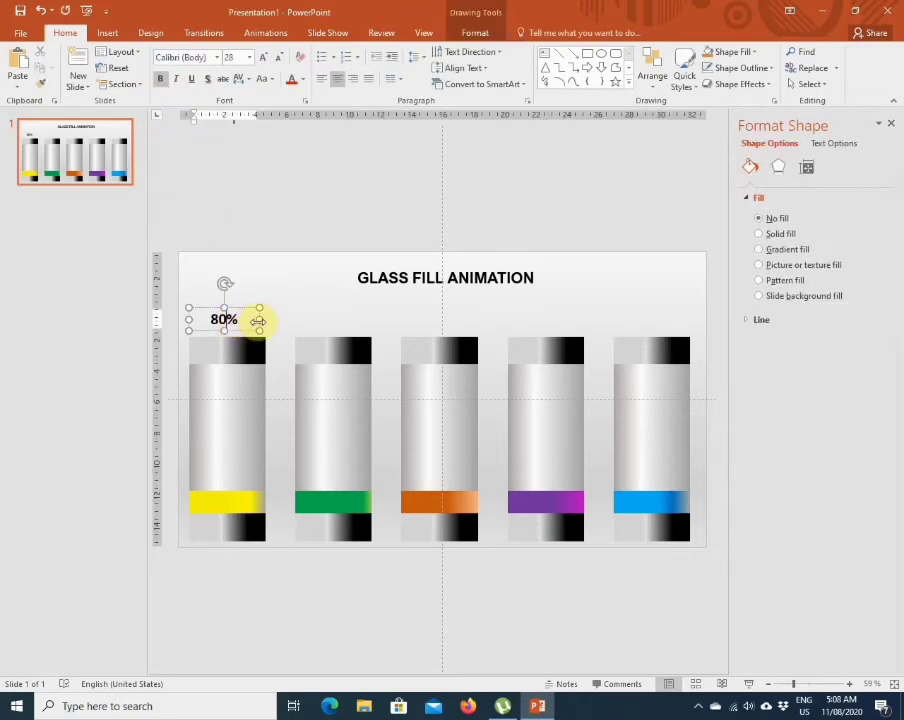
left_click_drag(250, 308, 257, 308)
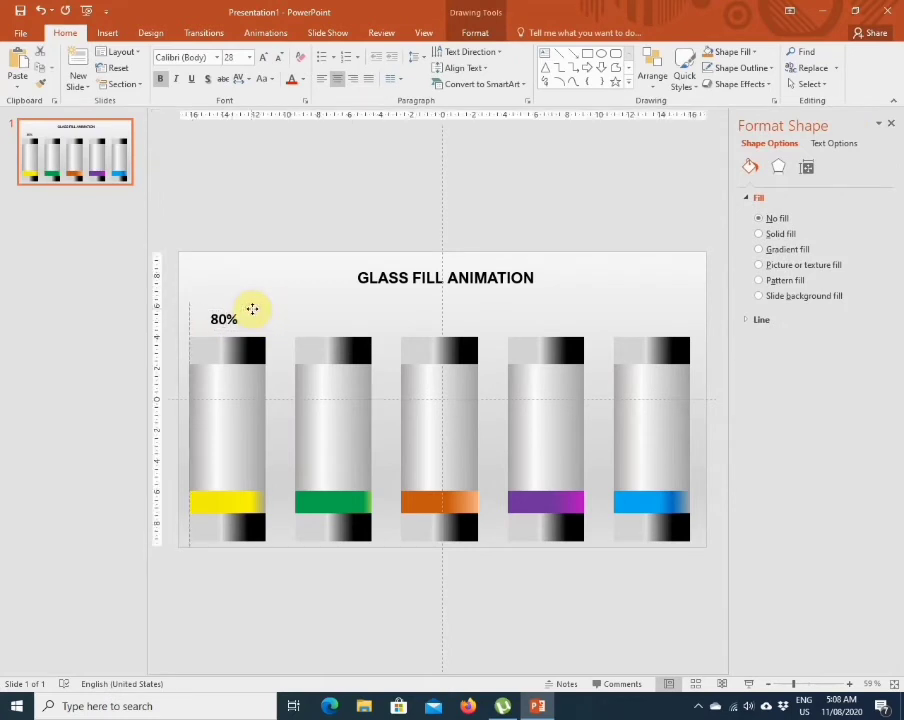
left_click(284, 300)
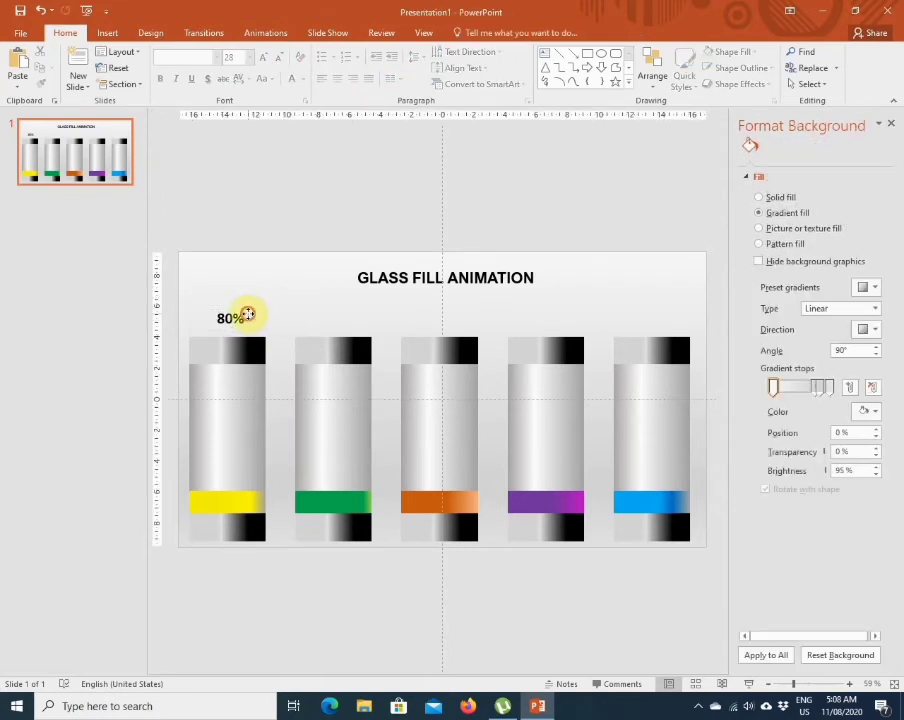
left_click(247, 313)
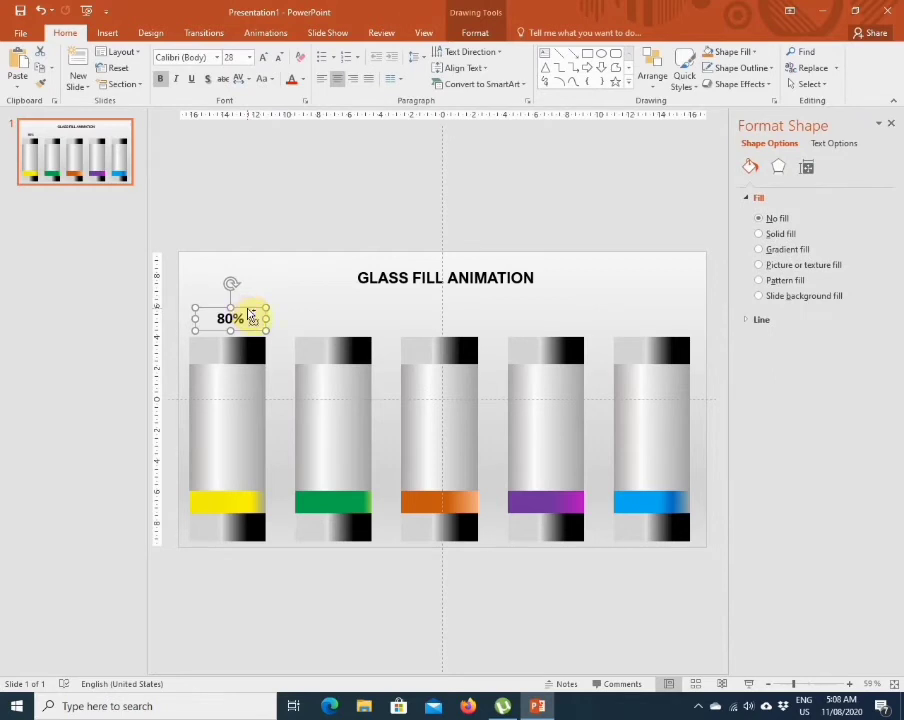
- Copy the 80% label so each of the five tubes has one
left_click_drag(250, 316, 308, 314)
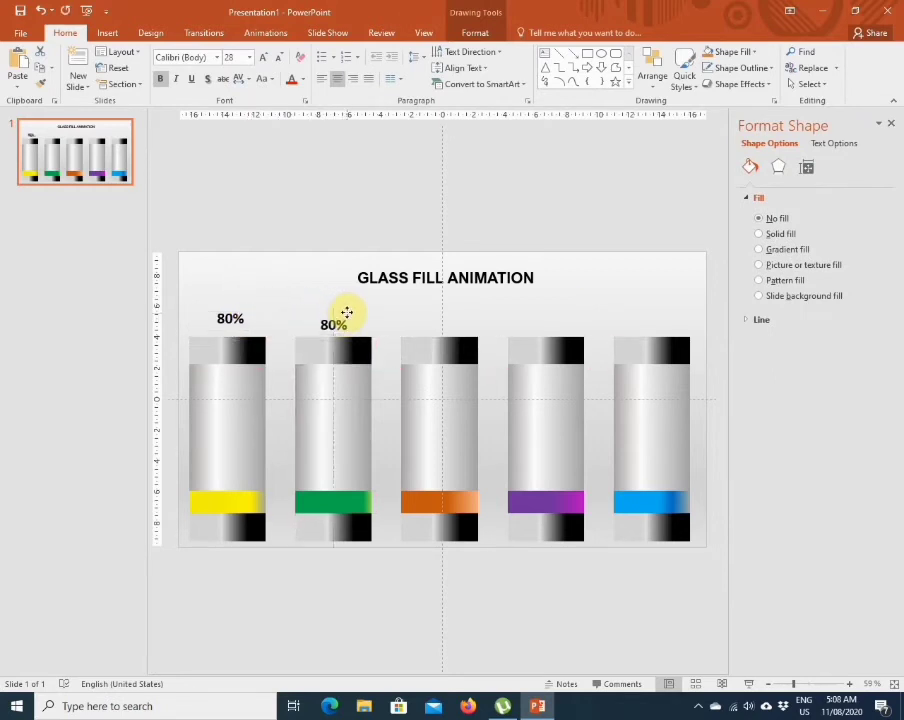
mouse_move(308, 314)
left_mouse_down()
mouse_move(347, 307)
mouse_move(344, 314)
left_mouse_up()
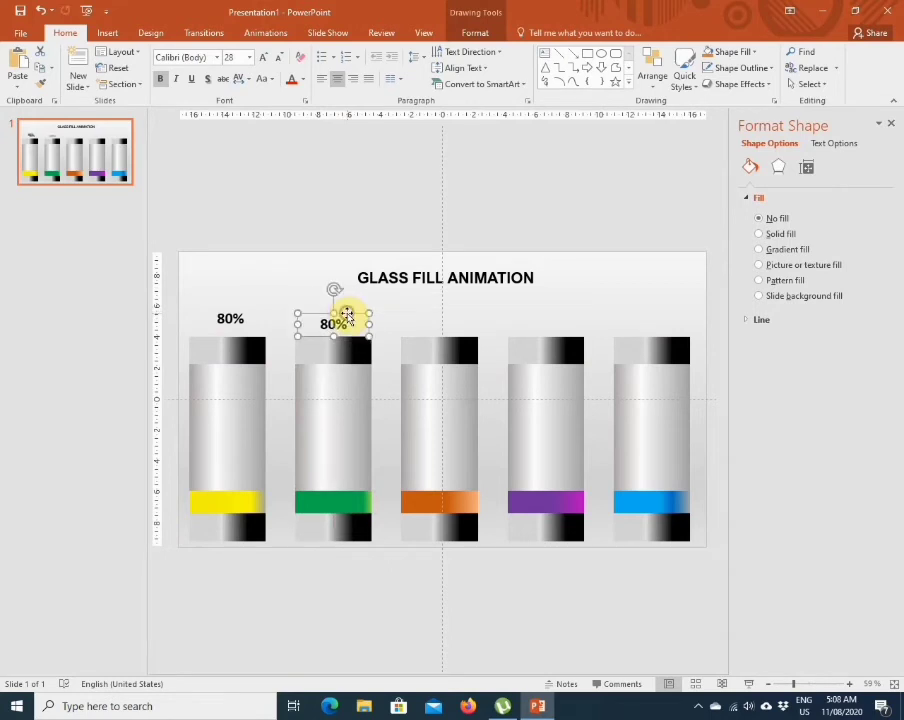
key("ctrl+d")
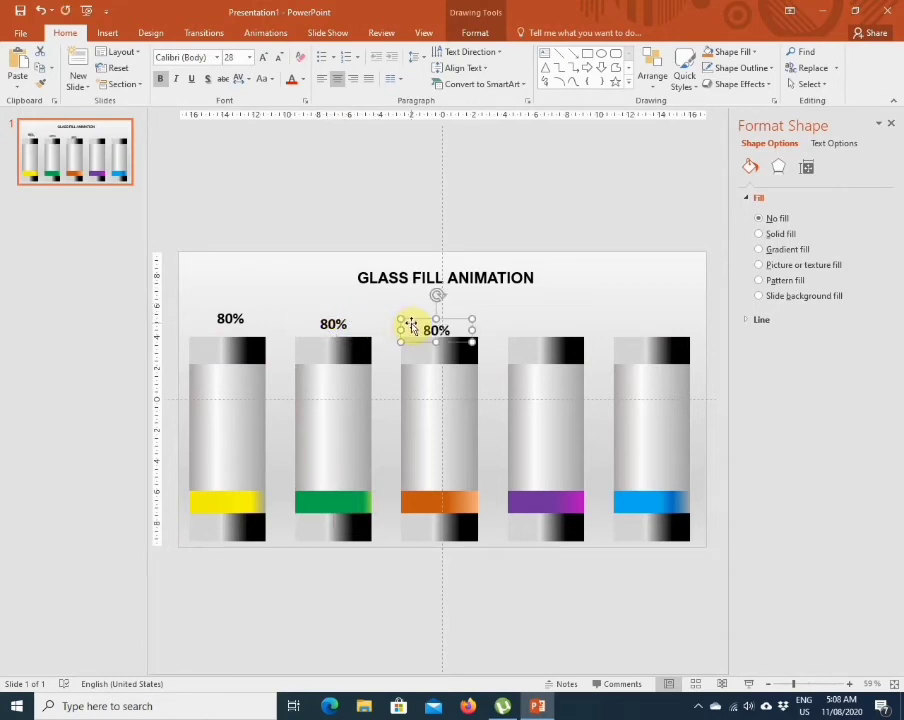
key("ctrl+d")
key("ctrl+d")
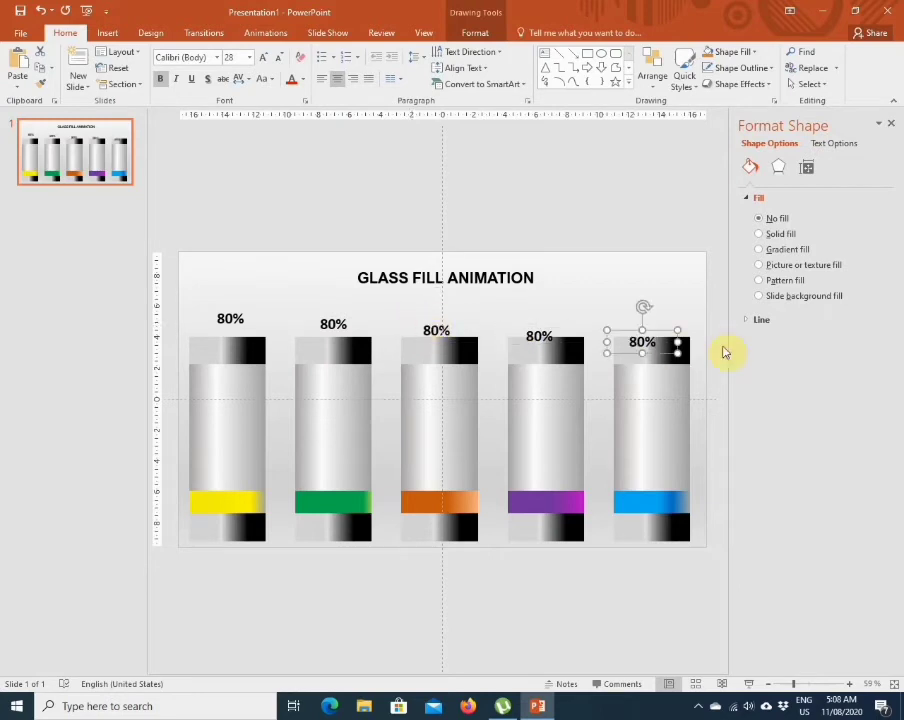
- Align all five 80% labels in a row, each centred above its tube
left_click(556, 332)
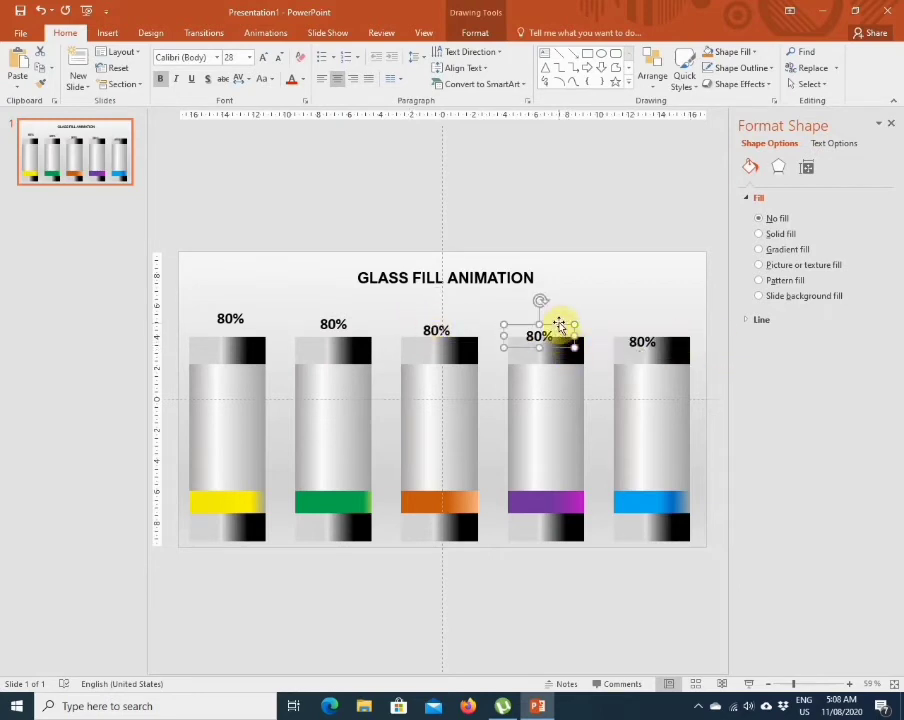
left_click_drag(556, 320, 567, 302)
left_click(643, 343)
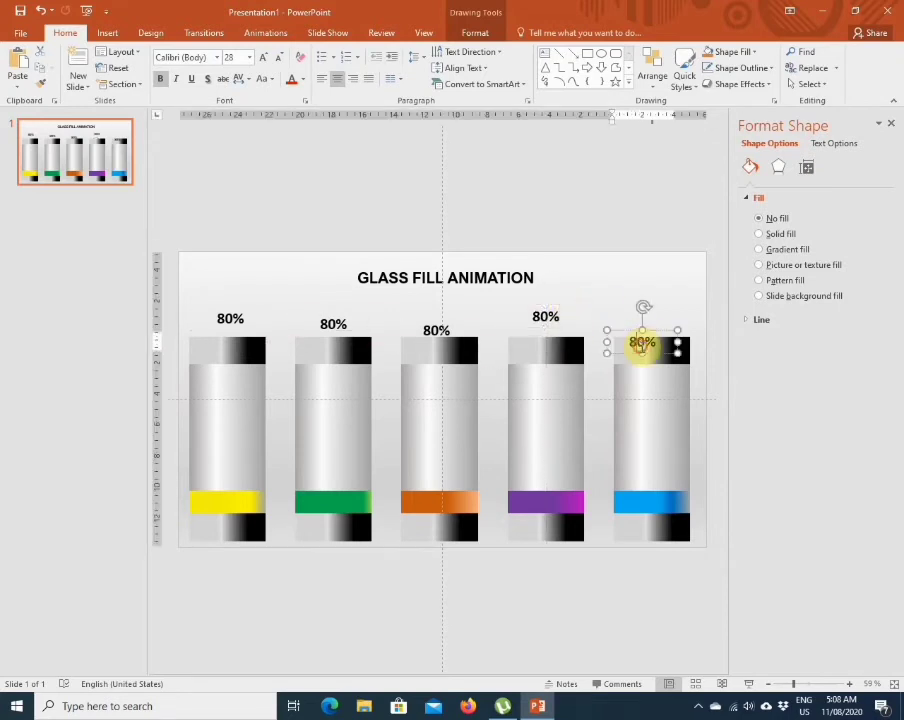
left_click_drag(643, 332, 658, 311)
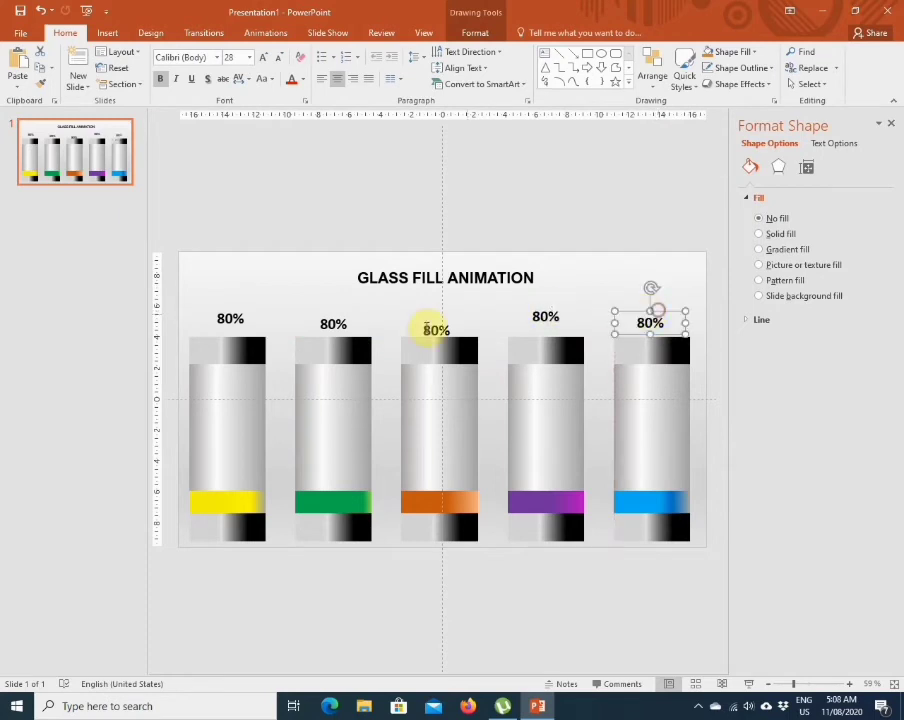
left_click(437, 321)
left_click_drag(441, 318, 440, 298)
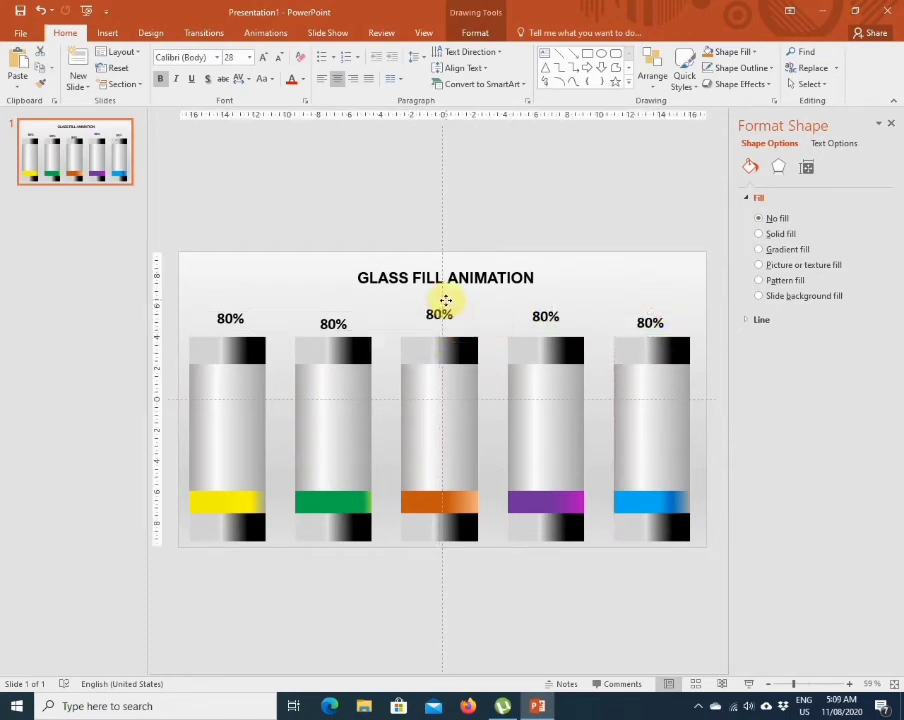
left_click(333, 323)
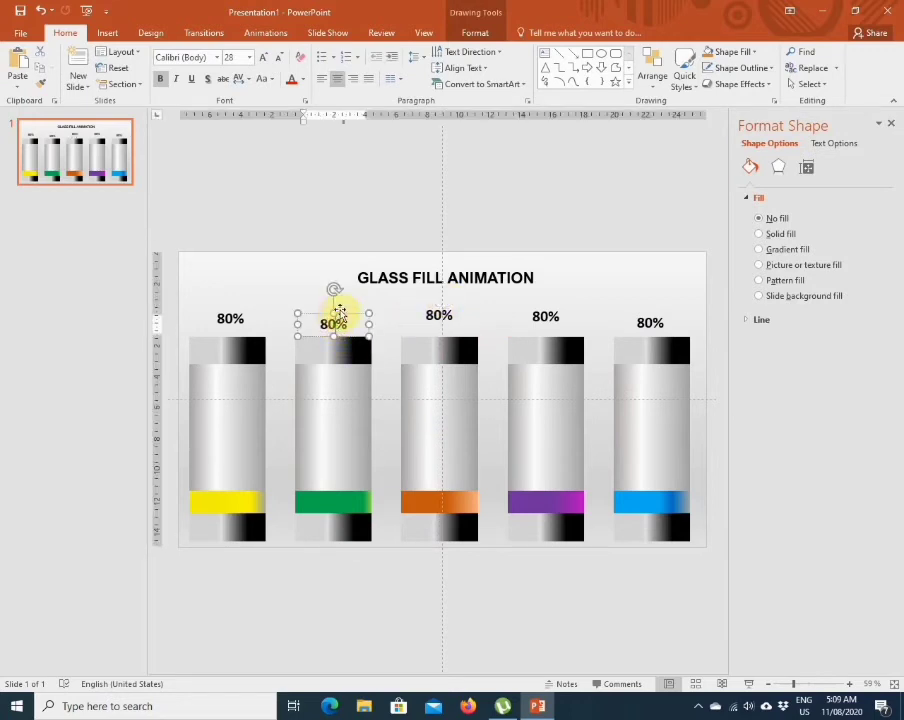
left_click_drag(336, 310, 337, 301)
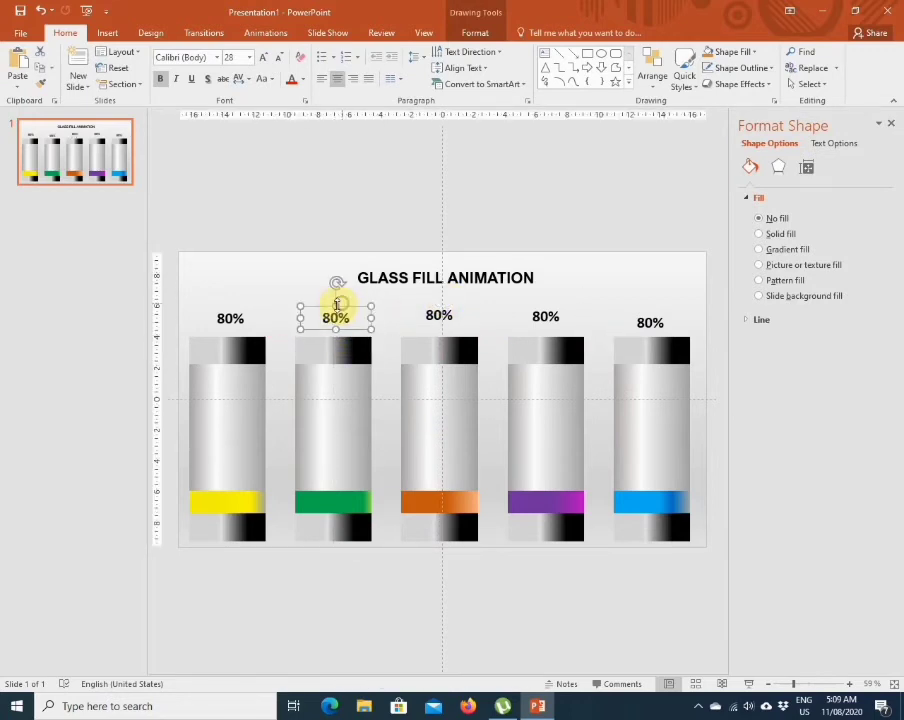
left_click(228, 318)
left_click_drag(224, 309, 226, 302)
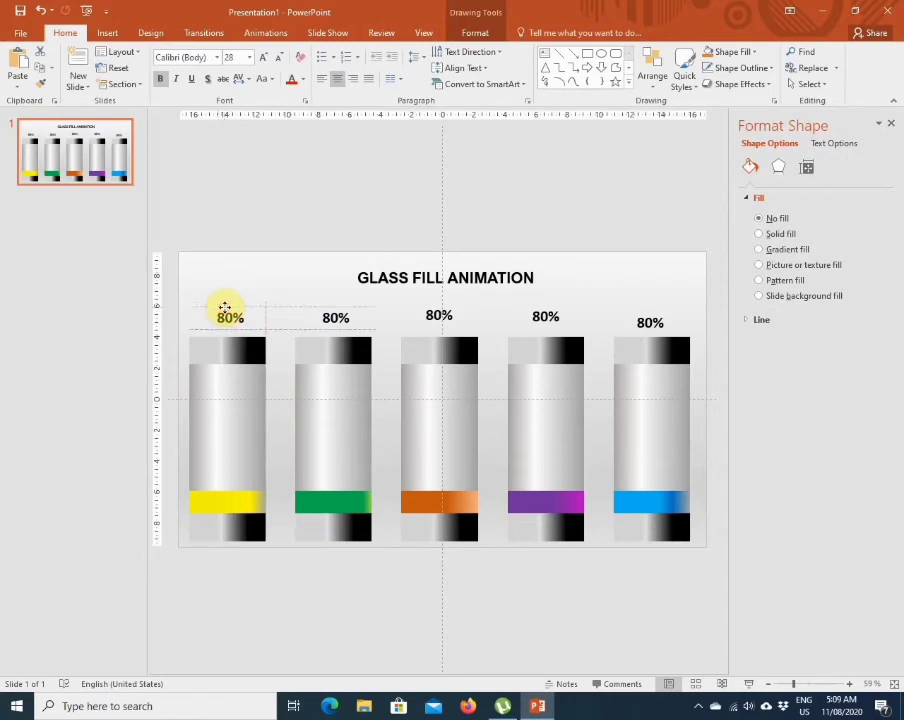
left_click(352, 316)
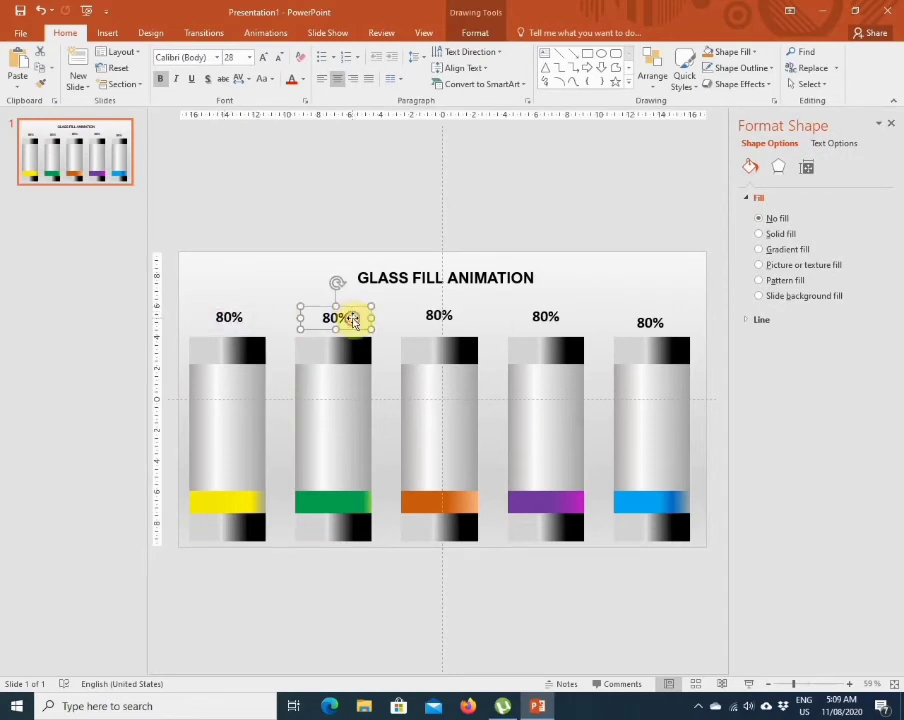
double_click(336, 317)
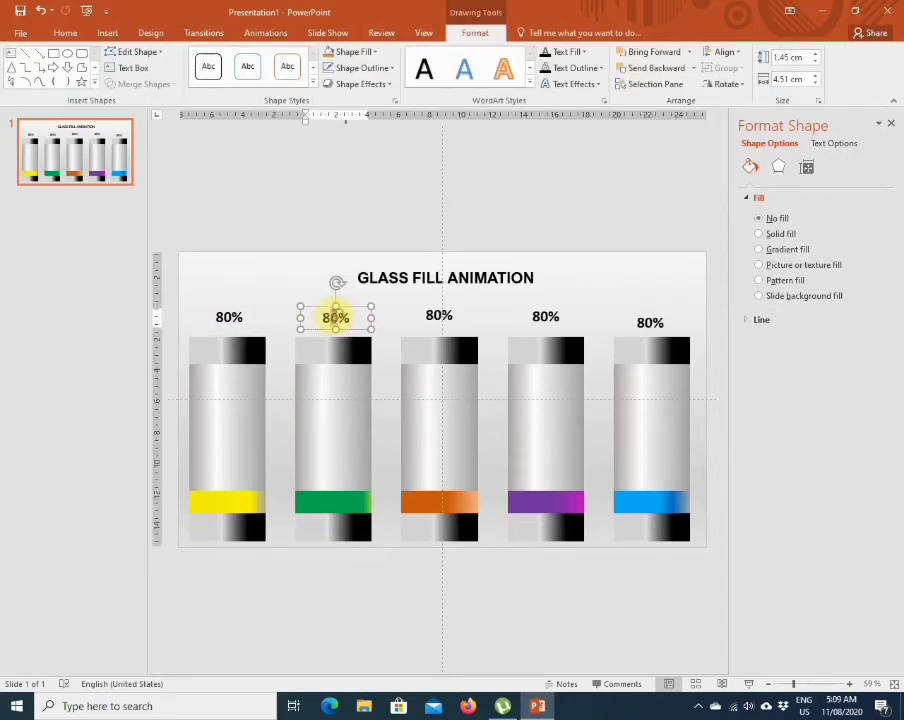
- Change the second, third and fourth labels to 50%, 30% and 20%
left_click(326, 319)
type("5")
left_click(439, 315)
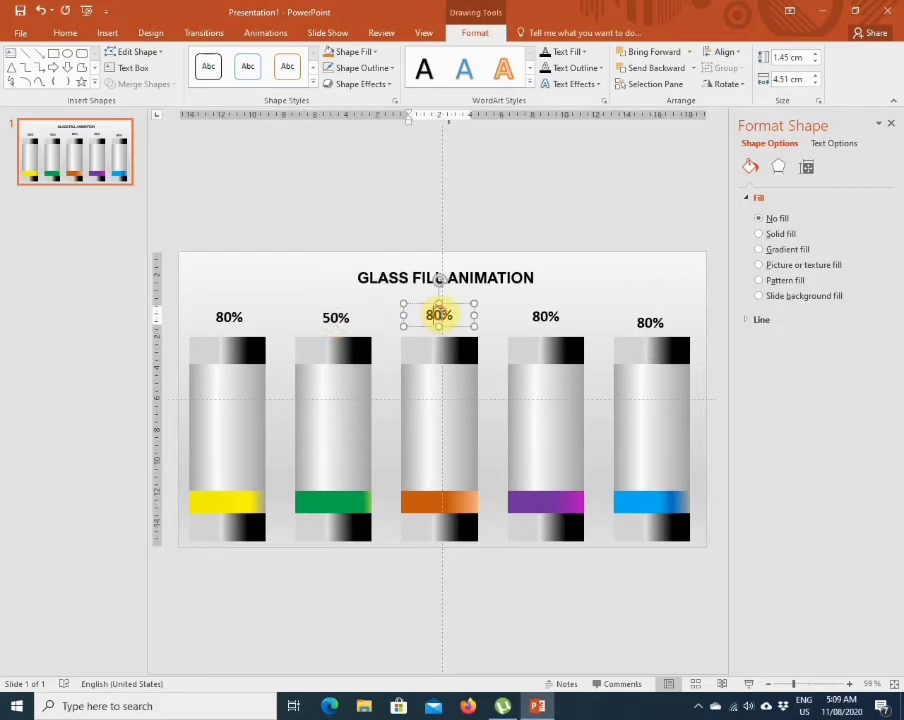
left_click(428, 318)
type("30")
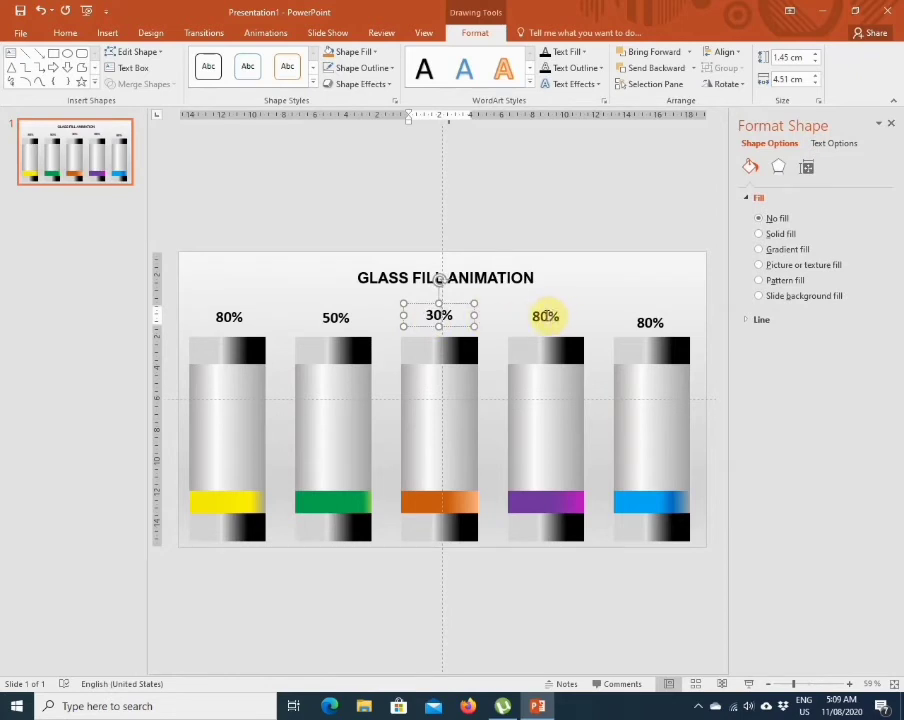
left_click(545, 316)
left_click(533, 320)
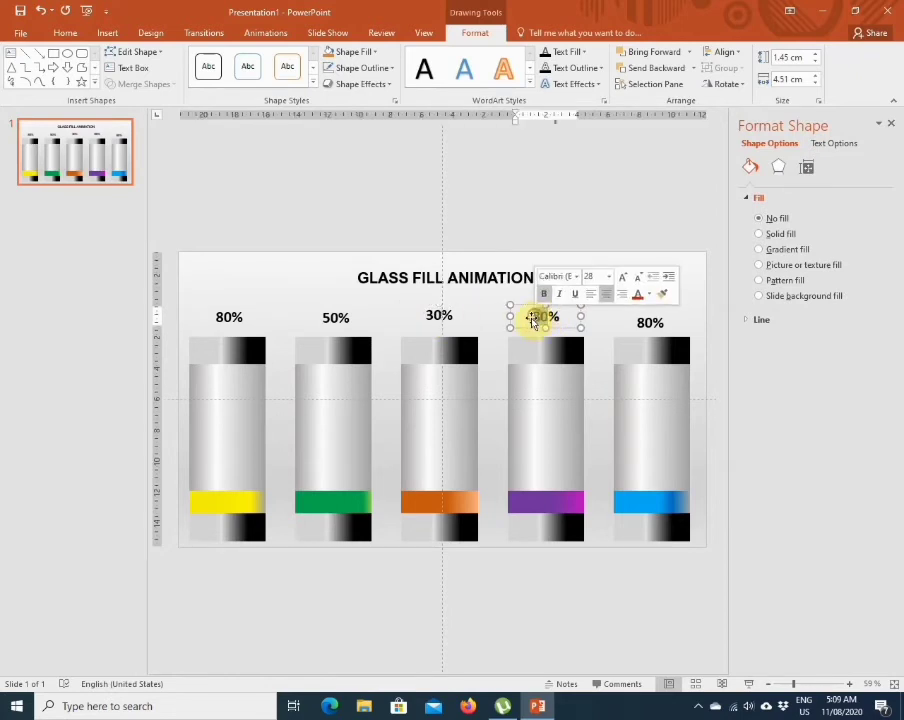
type("2")
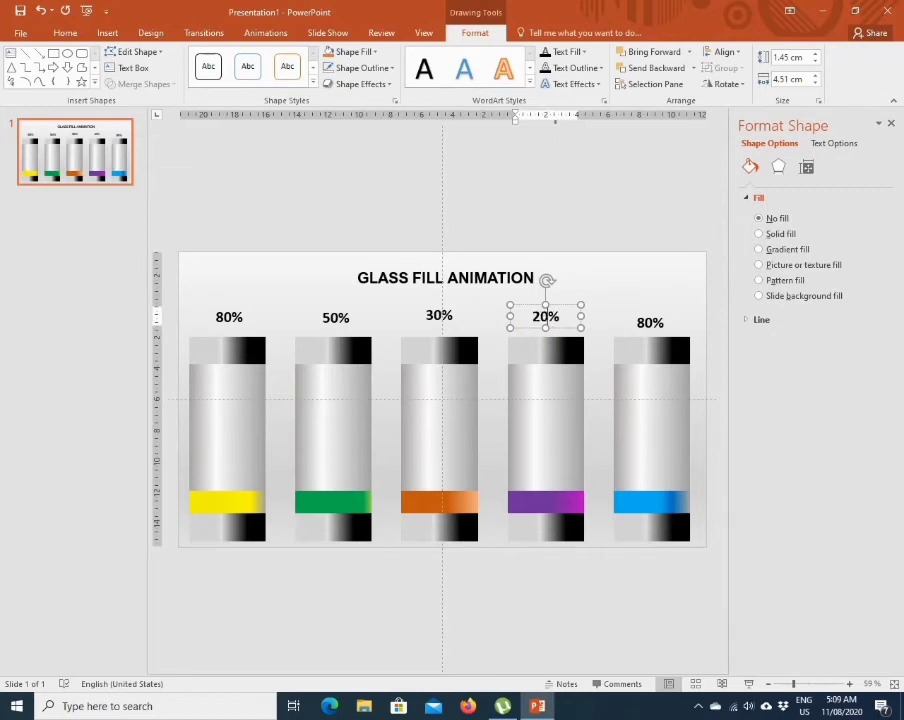
left_click(650, 323)
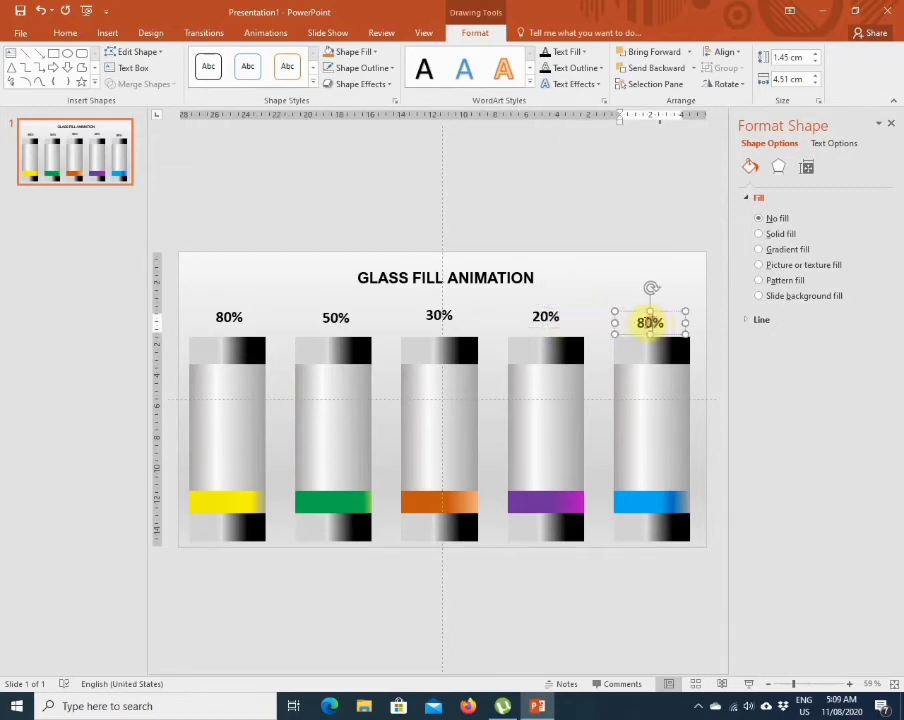
left_click(638, 324)
- Change the last label to 60% and raise the yellow and green liquids to 80% and 50%
type("6")
left_click(586, 274)
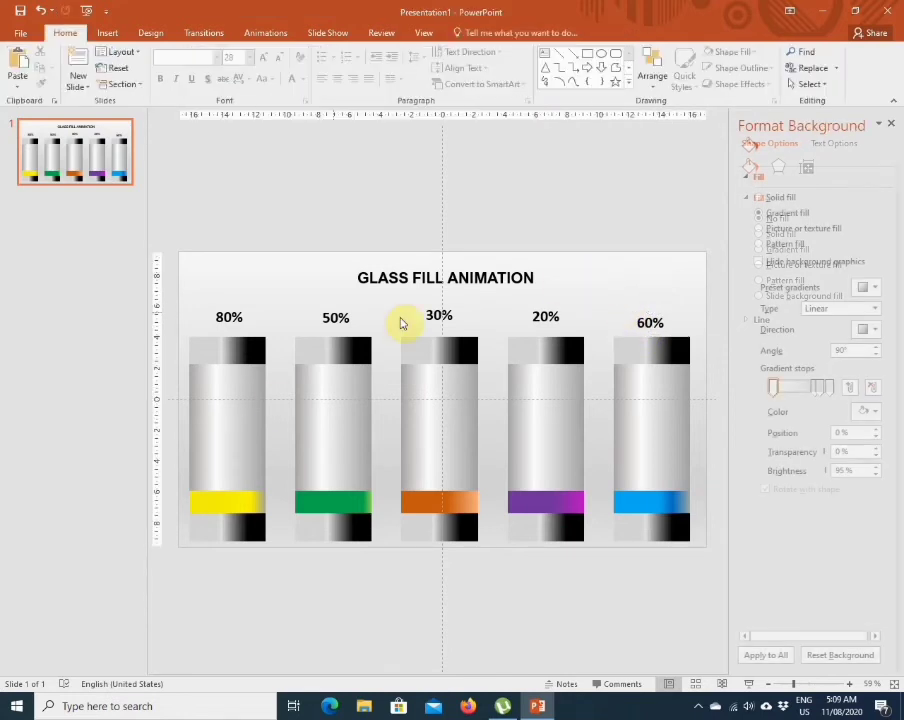
left_click(244, 513)
left_click(233, 491)
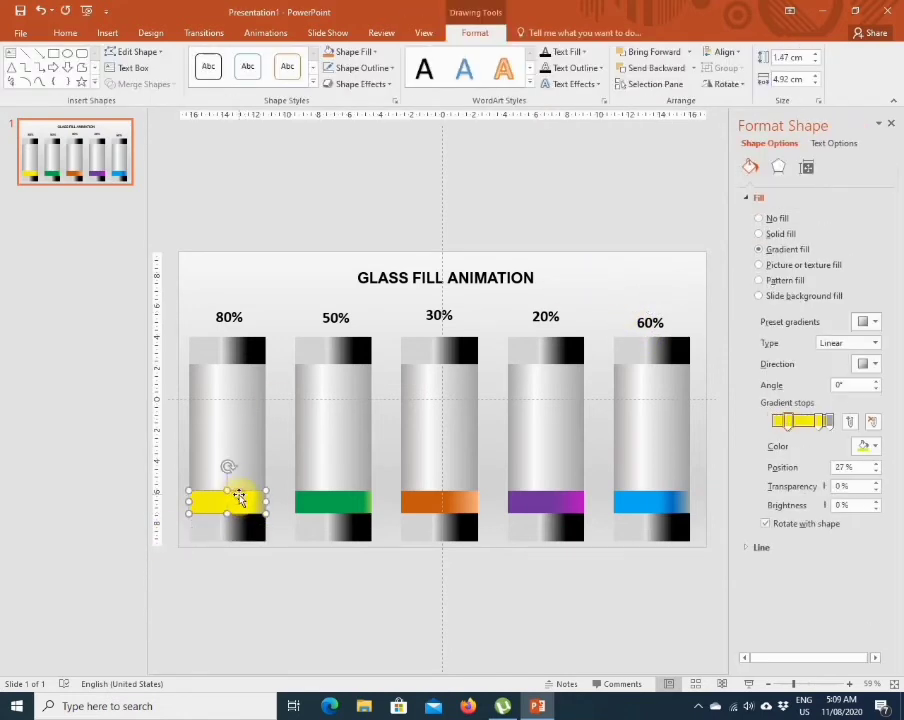
left_click_drag(225, 489, 231, 381)
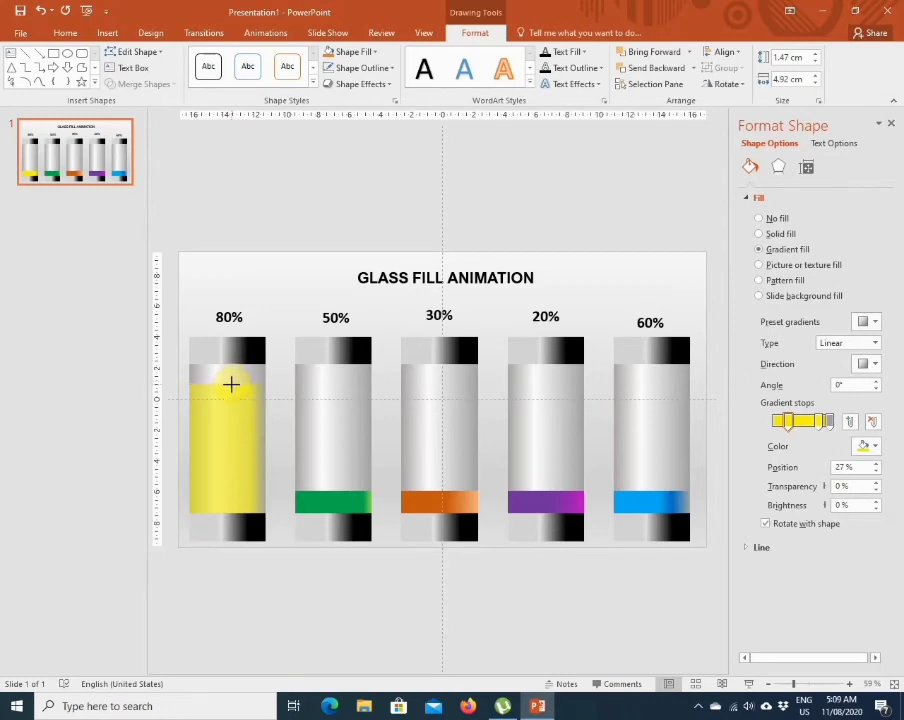
left_click_drag(231, 384, 230, 381)
left_click(328, 490)
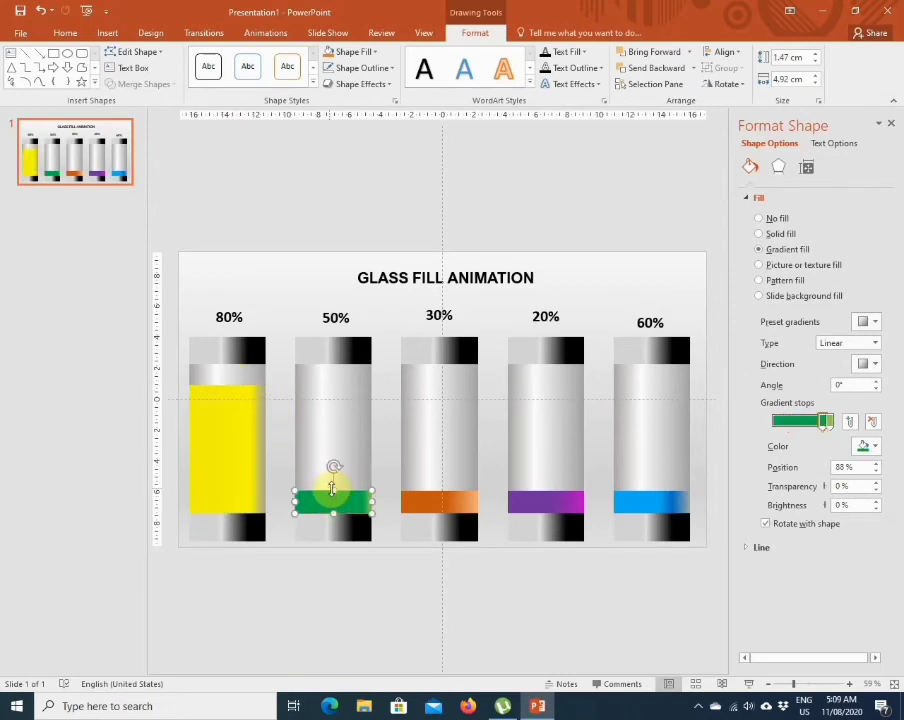
left_click_drag(332, 489, 343, 431)
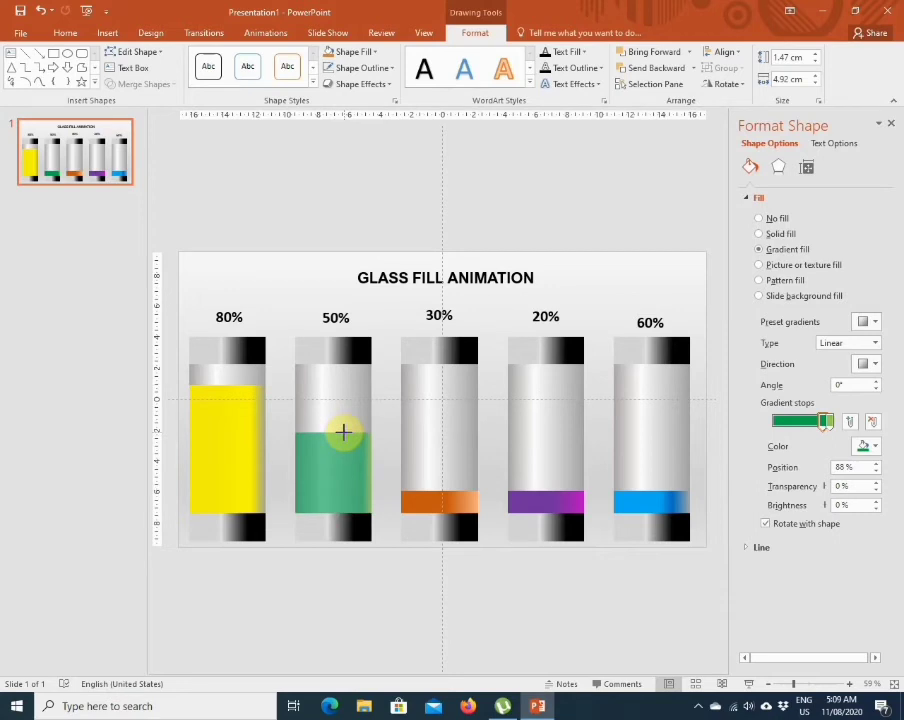
left_click_drag(346, 433, 346, 430)
- Raise the orange, purple and blue liquids to about 30%, 20% and 60%
left_click(452, 500)
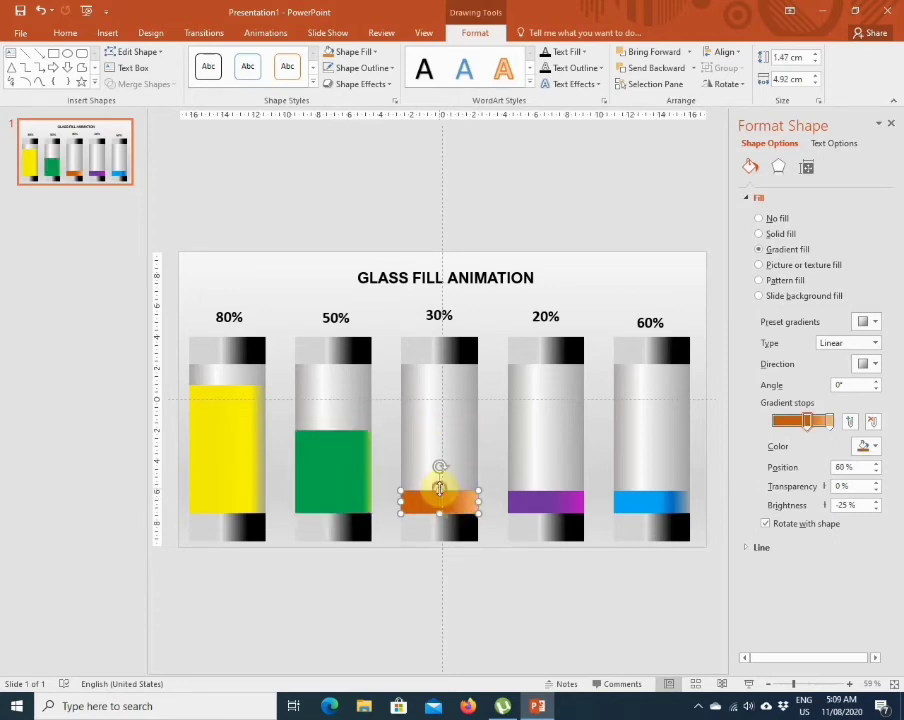
left_click_drag(439, 488, 443, 456)
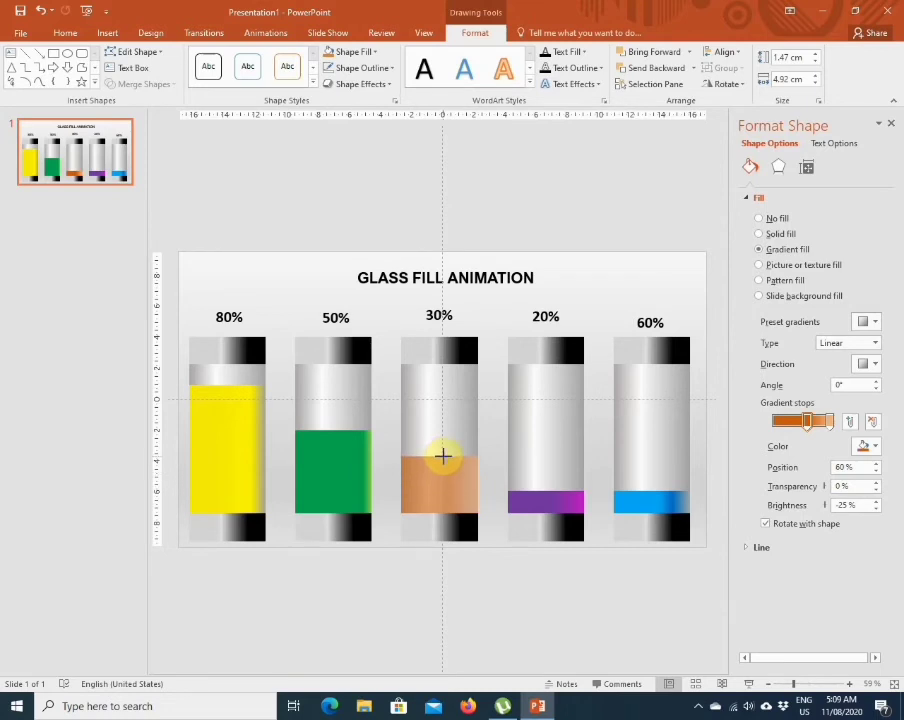
left_click(445, 459)
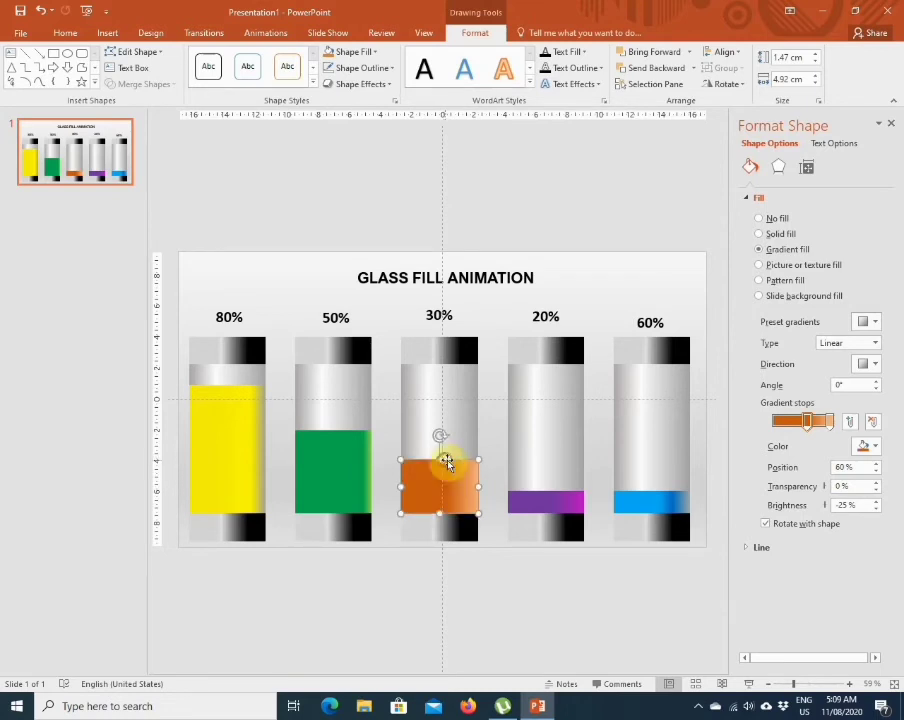
left_click(545, 490)
left_click(545, 494)
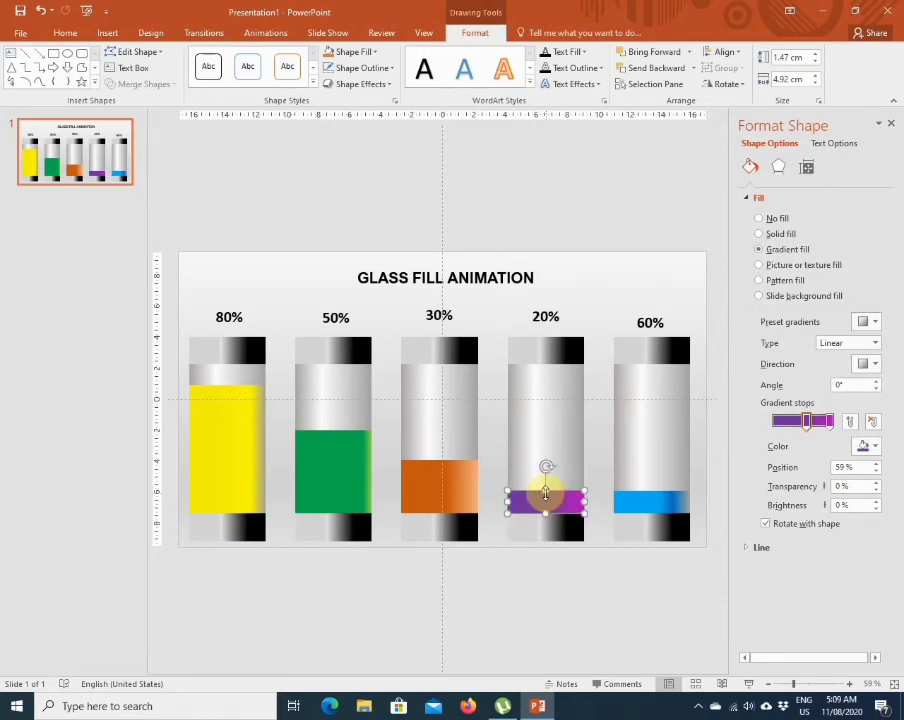
left_click_drag(545, 488, 544, 483)
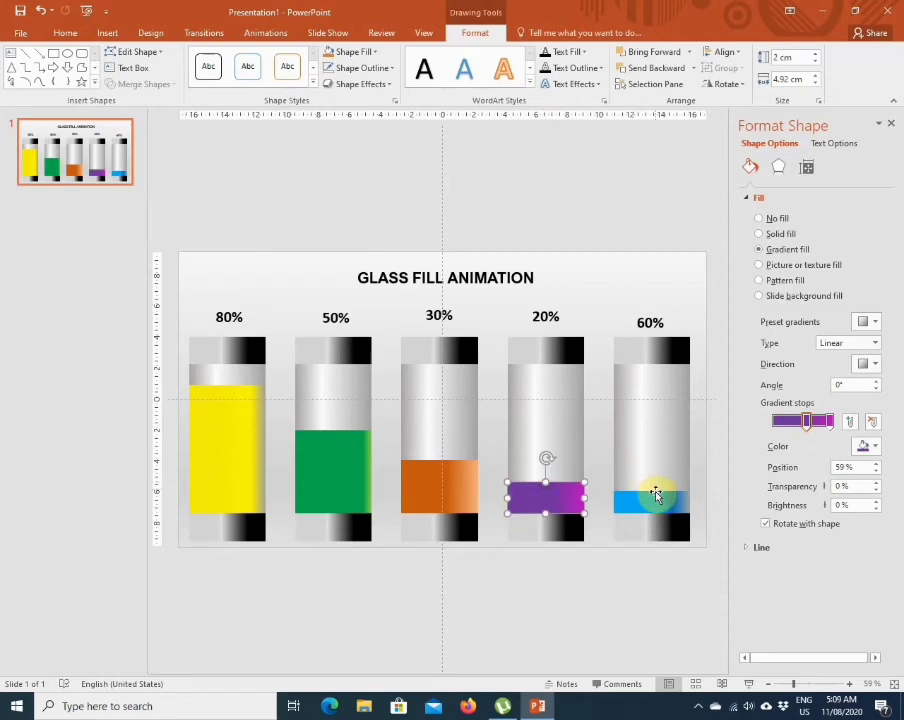
left_click(652, 490)
mouse_move(654, 490)
left_mouse_down()
mouse_move(654, 438)
mouse_move(666, 418)
left_mouse_up()
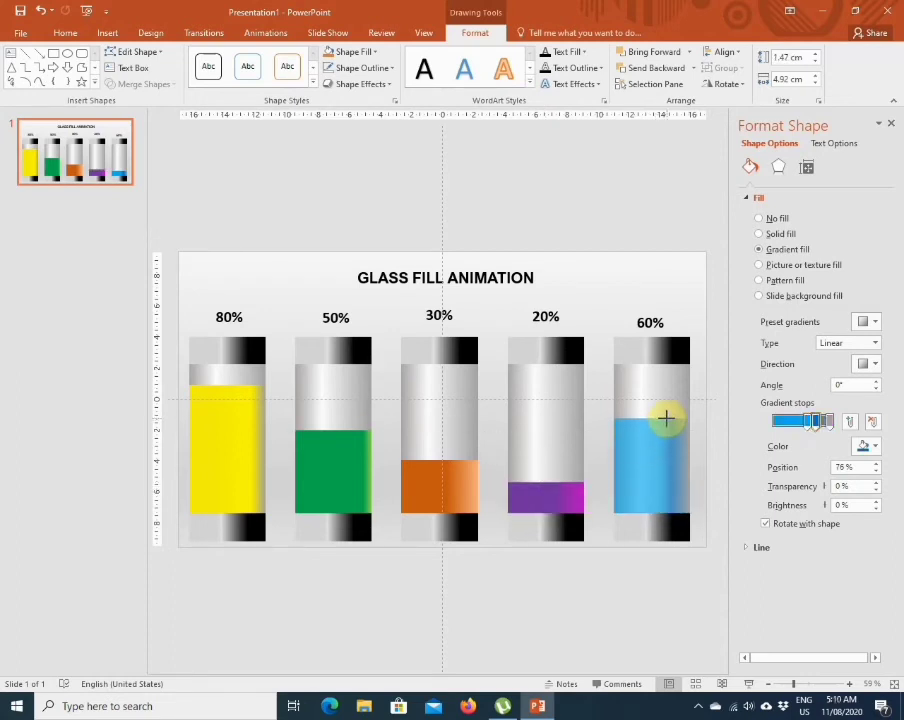
- Apply Wipe animations to the first 80% label and its yellow fill
left_click(574, 268)
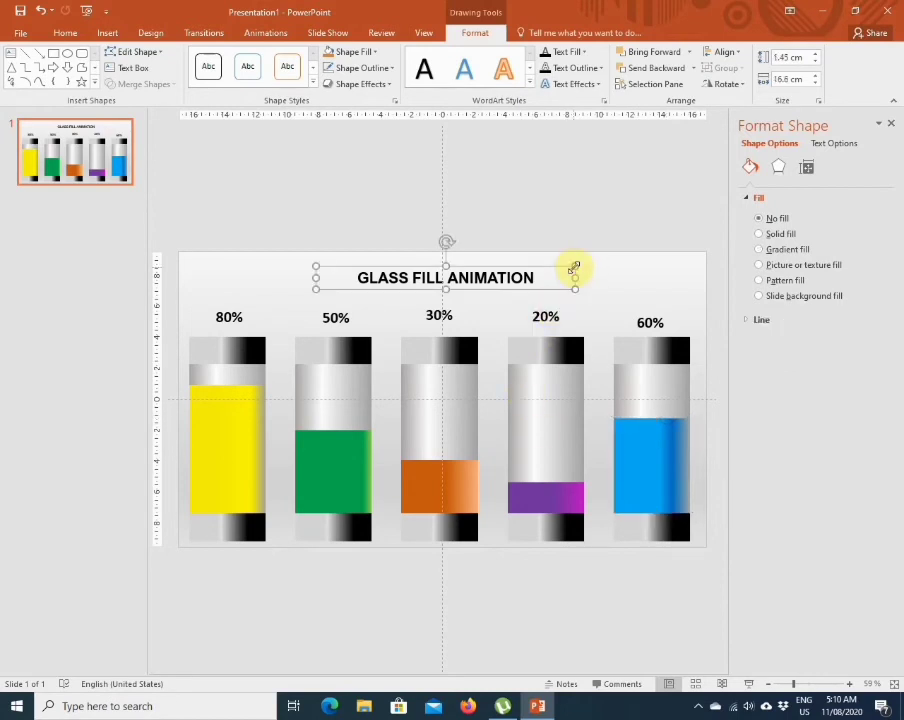
left_click(233, 288)
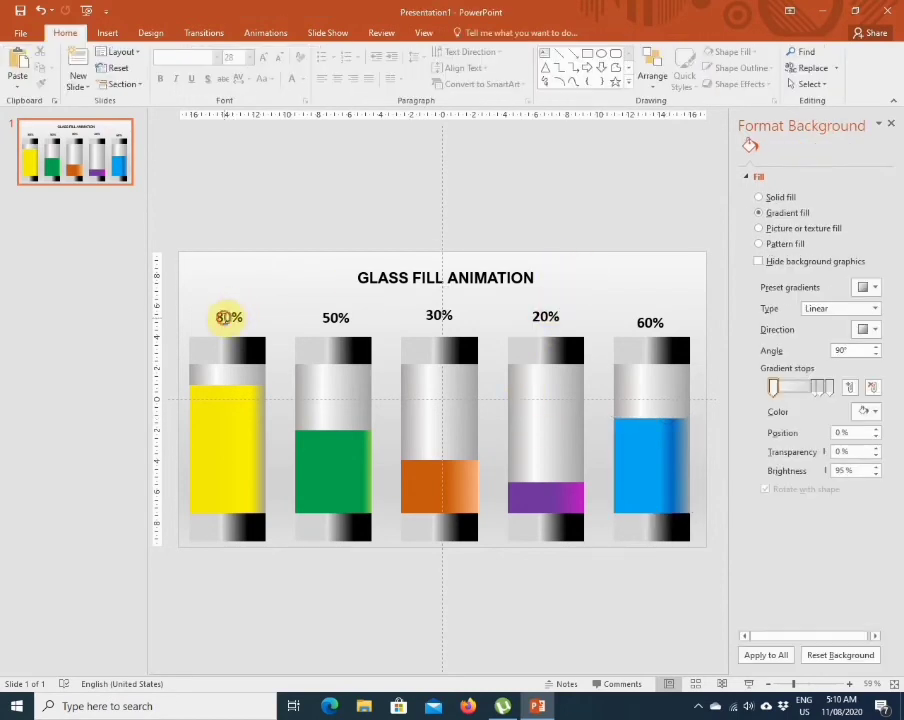
left_click(229, 317)
left_click(255, 305)
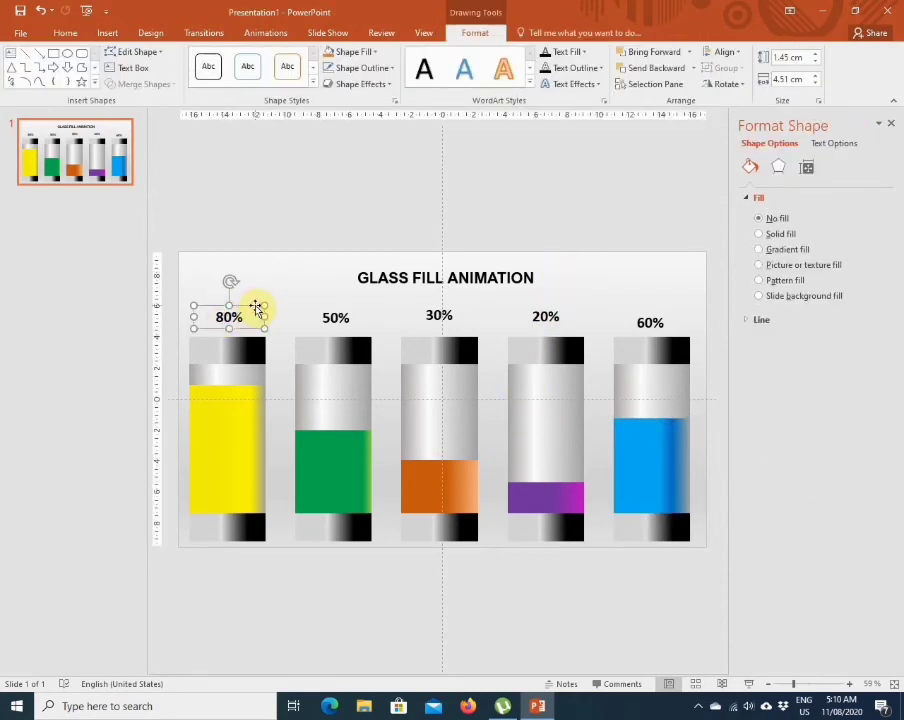
double_click(218, 317)
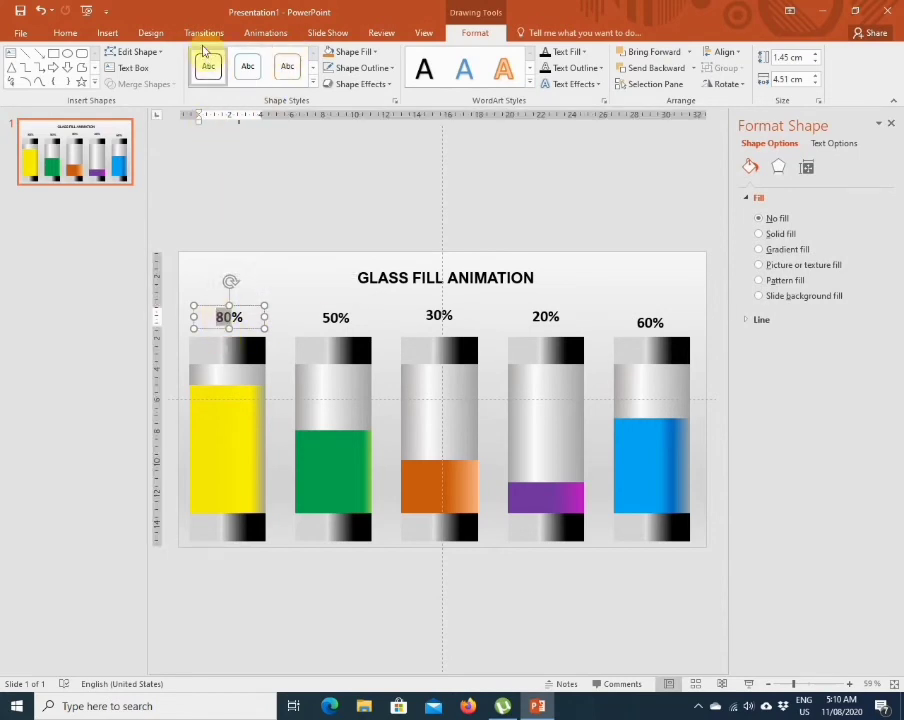
left_click(265, 33)
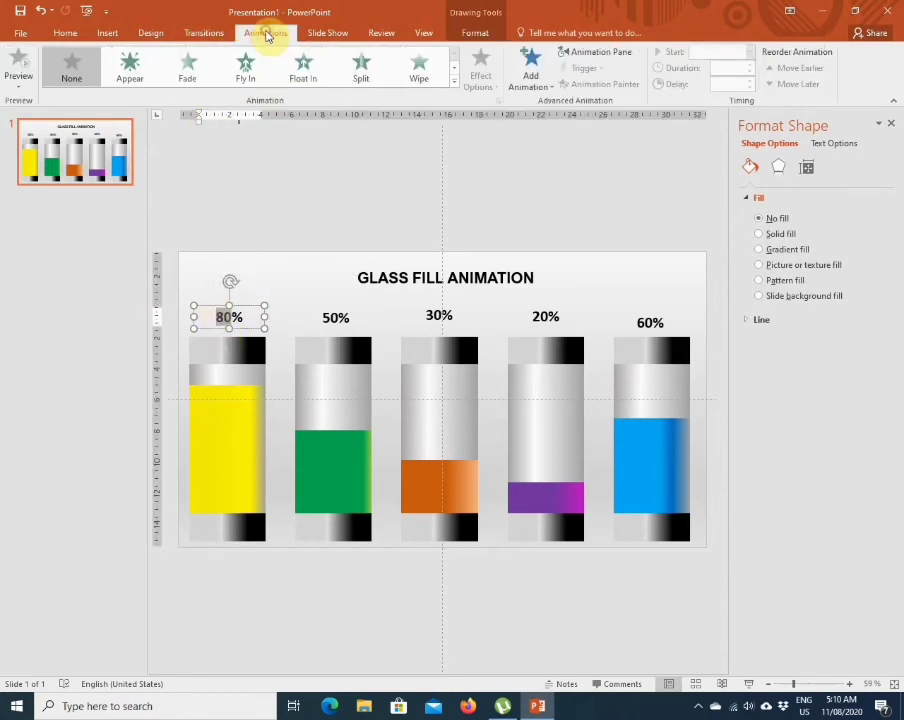
left_click(415, 76)
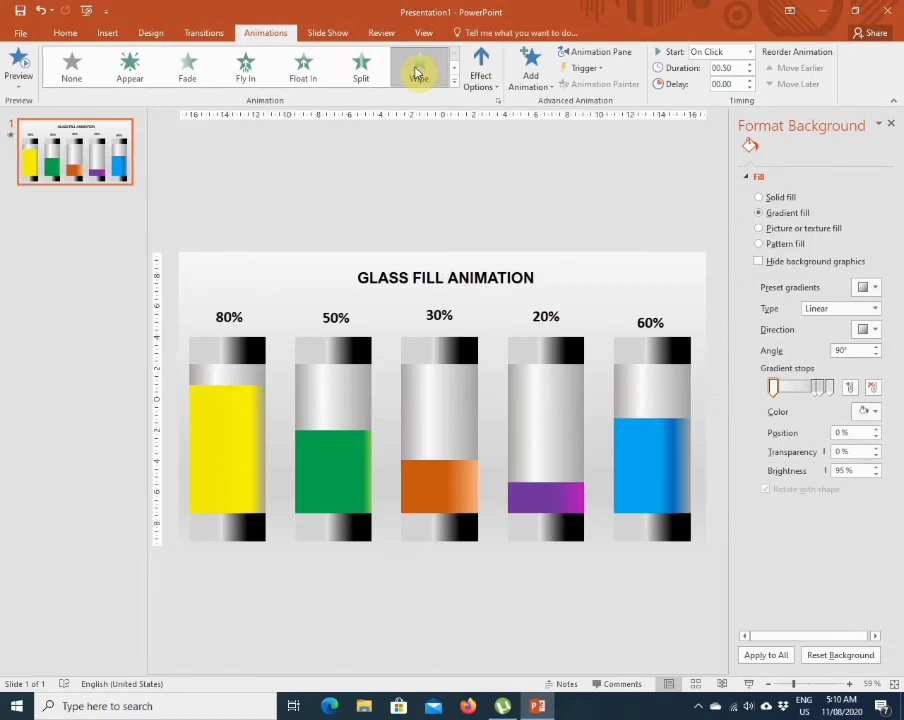
left_click(238, 412)
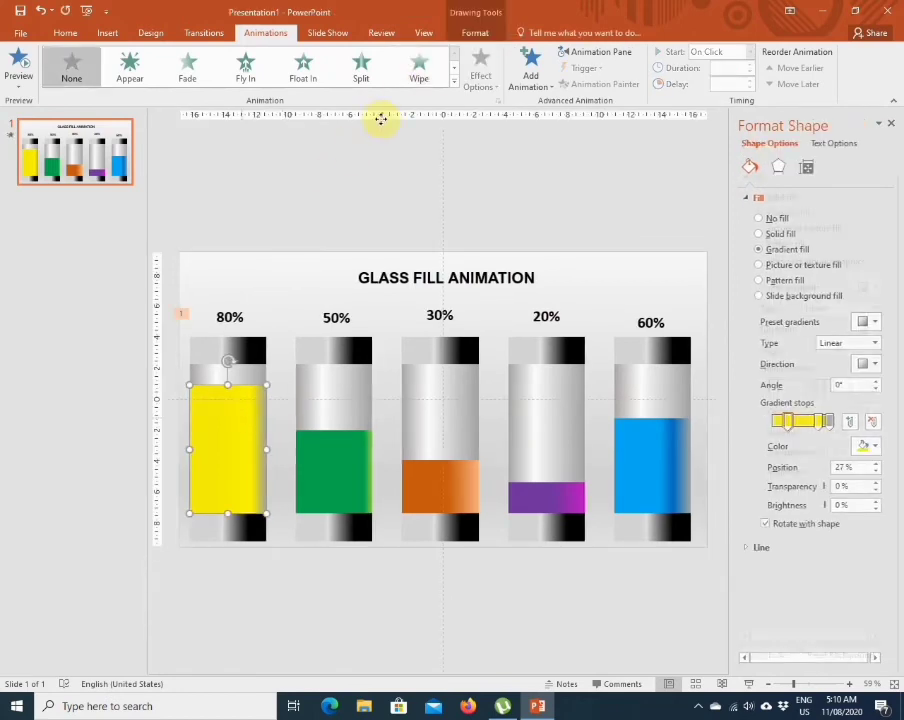
left_click(413, 68)
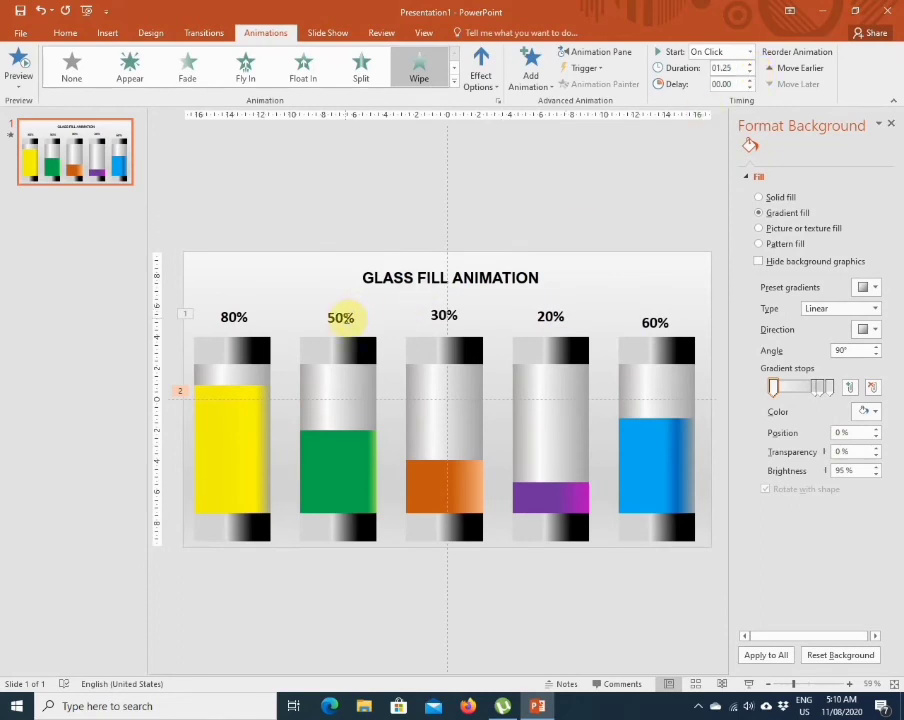
- Wipe the 50% label and green fill, lengthening the green fill's duration
left_click(340, 317)
left_click(416, 70)
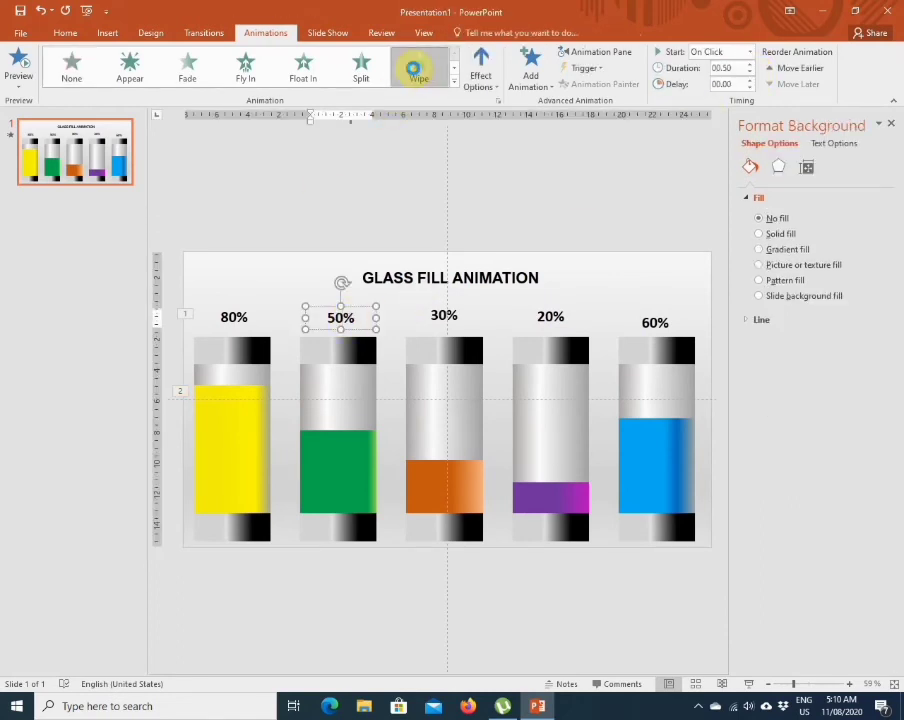
left_click_drag(336, 476, 341, 476)
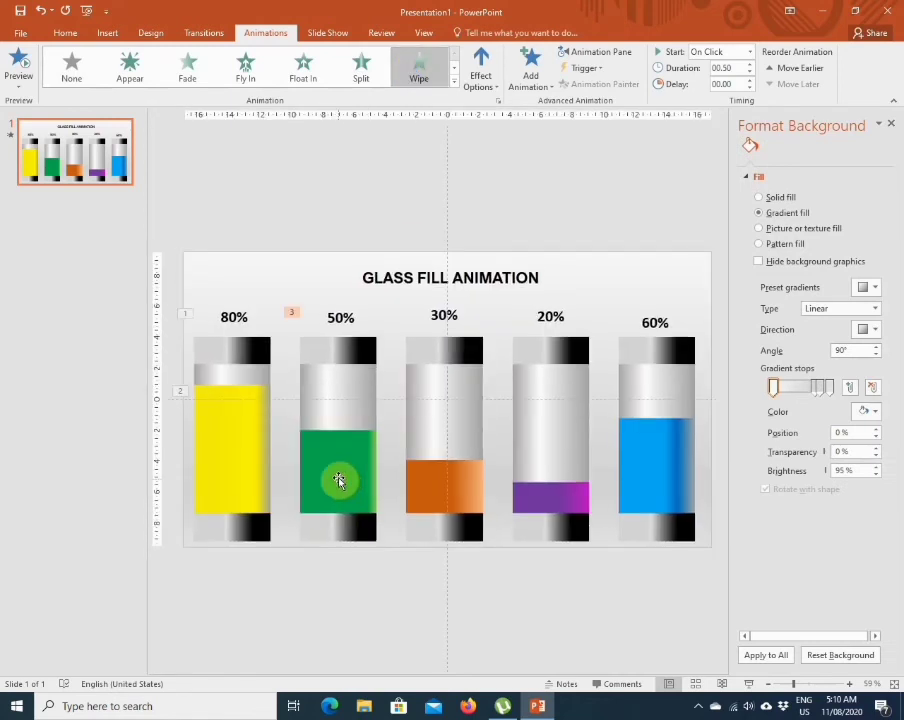
left_click(414, 68)
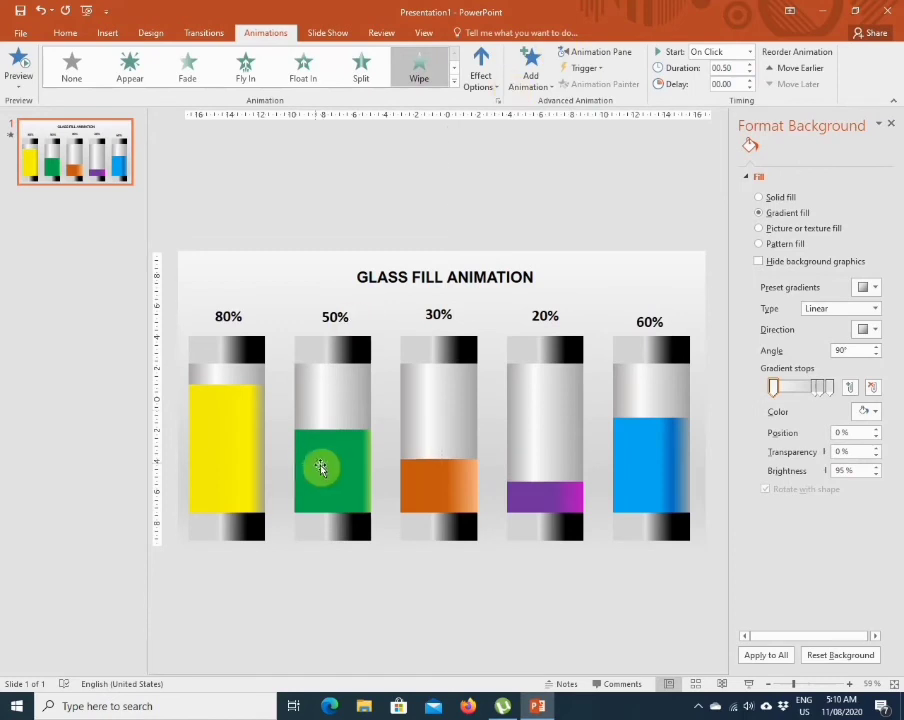
left_click(320, 462)
left_click(417, 72)
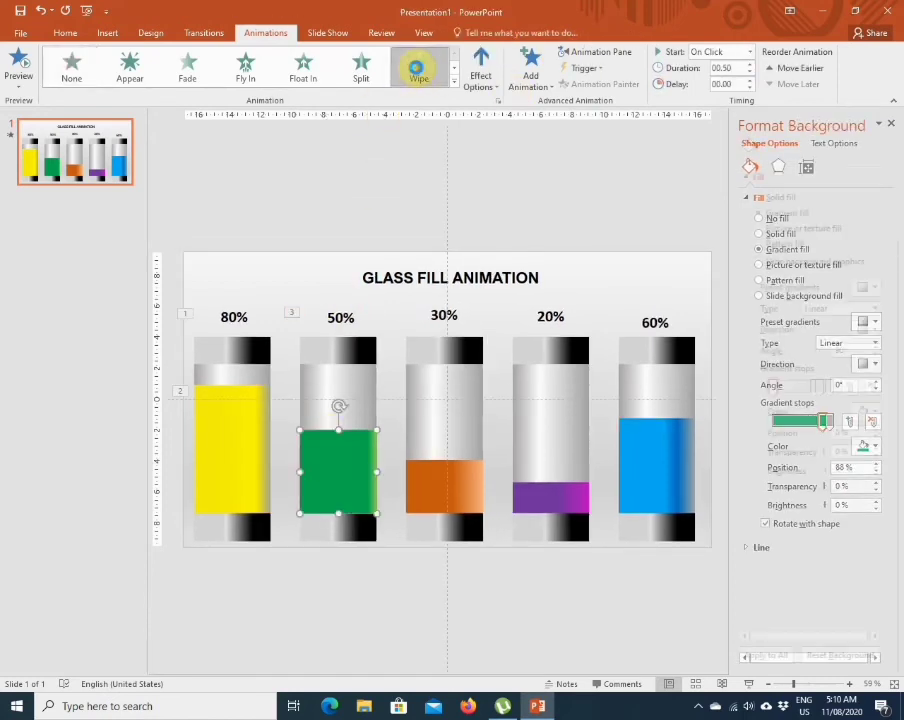
left_click(750, 64)
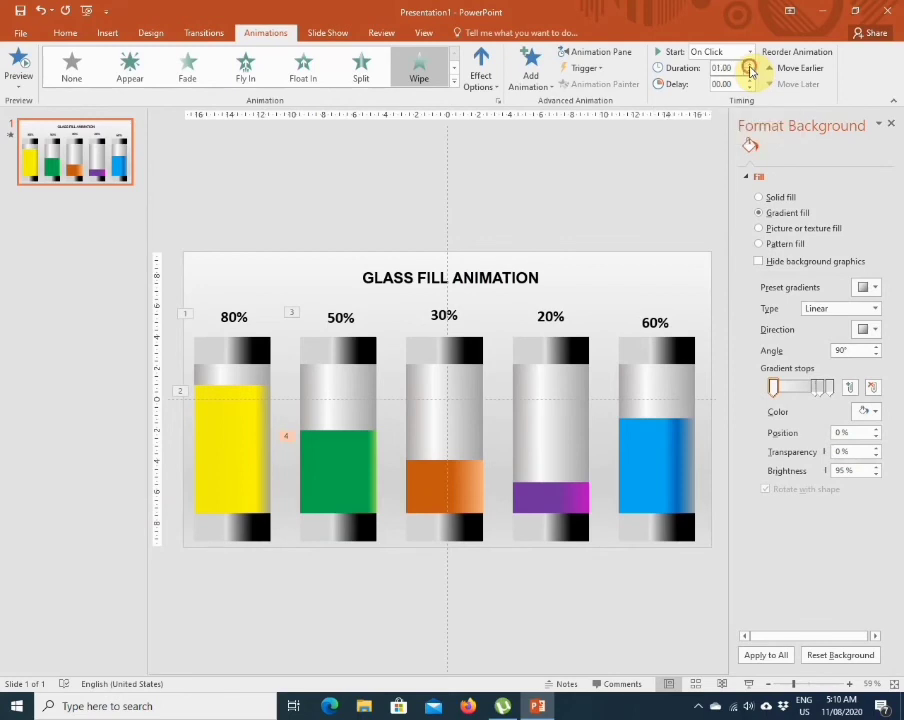
- Apply Wipe animations to the 30% label and its orange fill
left_click(443, 315)
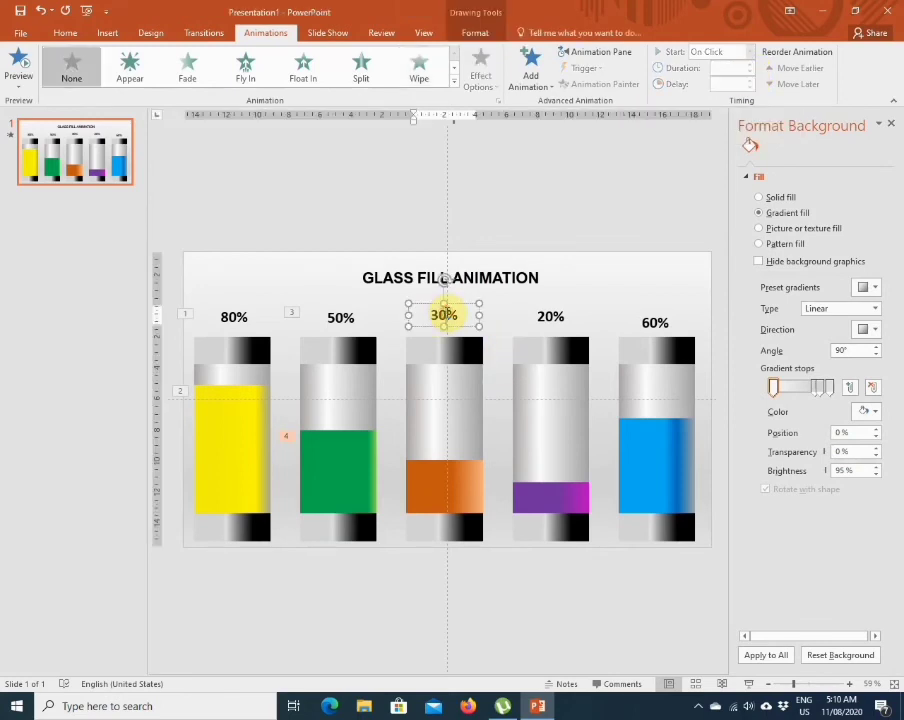
left_click(415, 65)
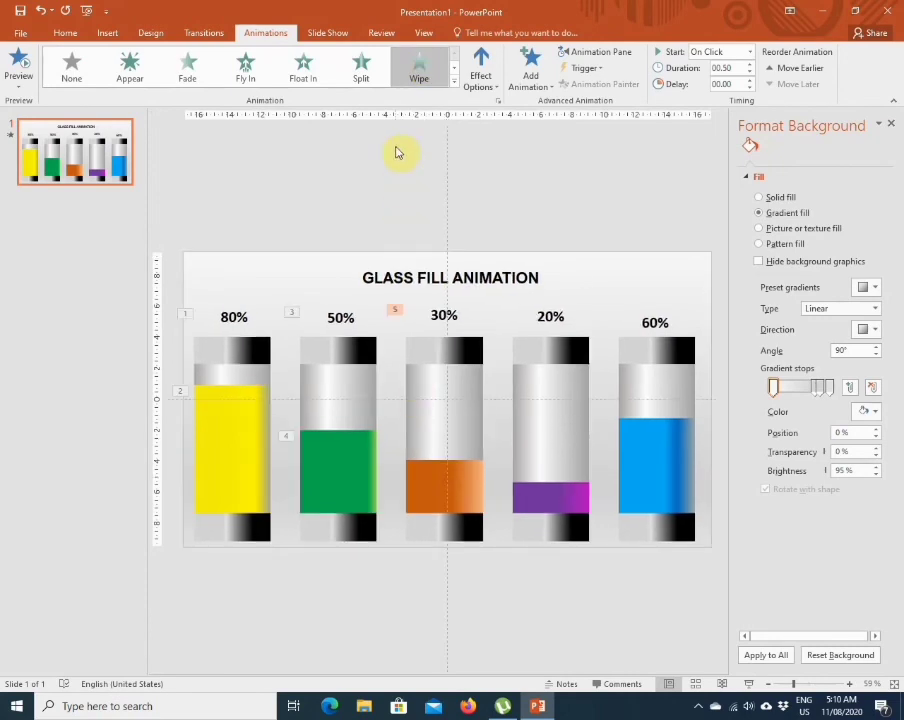
left_click(430, 68)
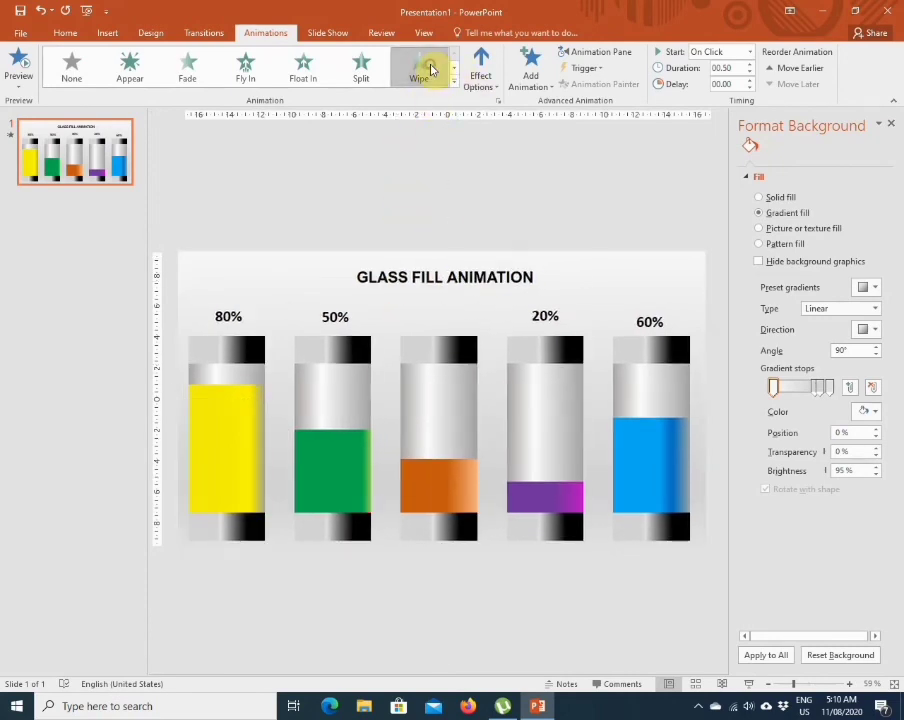
left_click(424, 472)
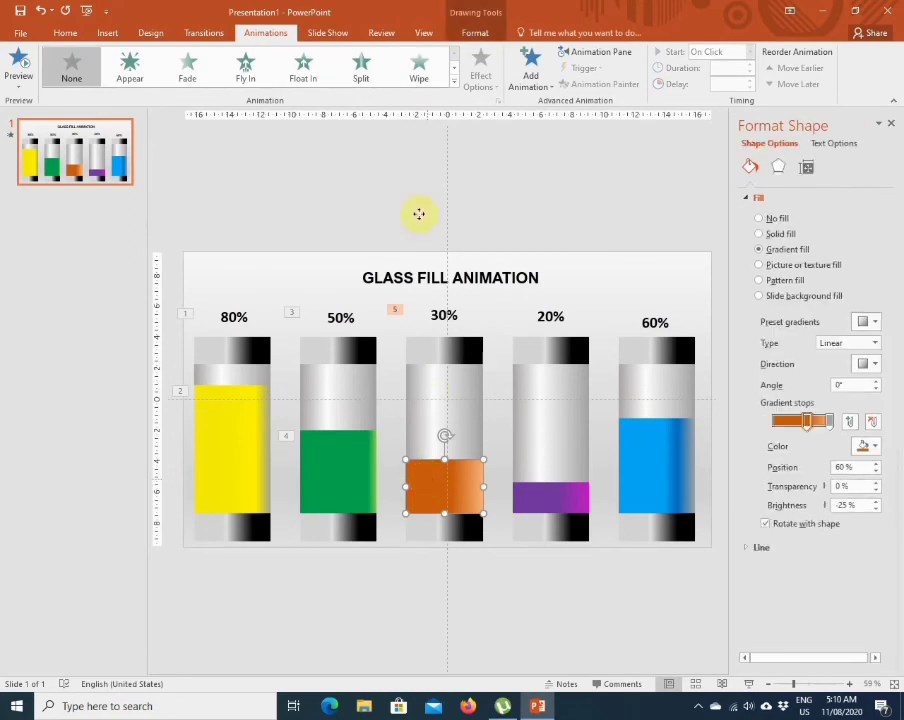
left_click(418, 70)
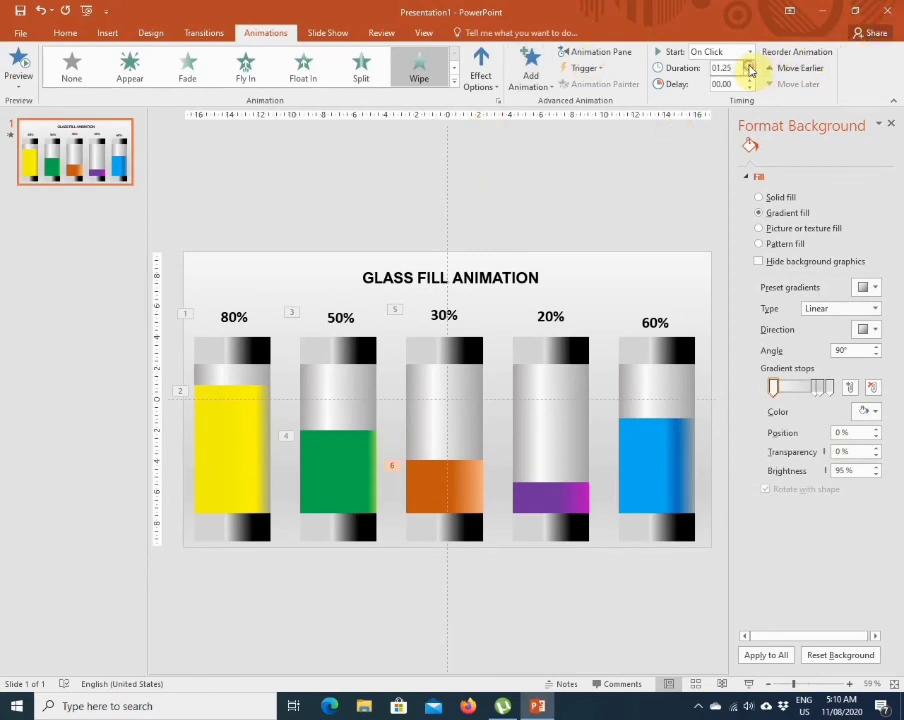
- Wipe the 20% label and purple fill, lengthening the purple fill's duration
left_click(548, 316)
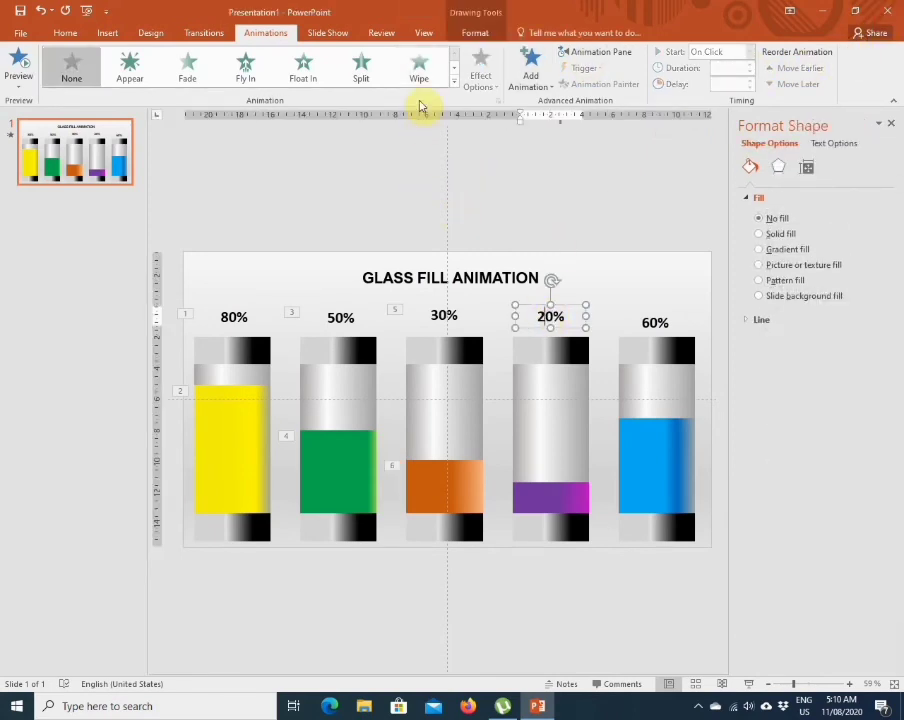
left_click(418, 68)
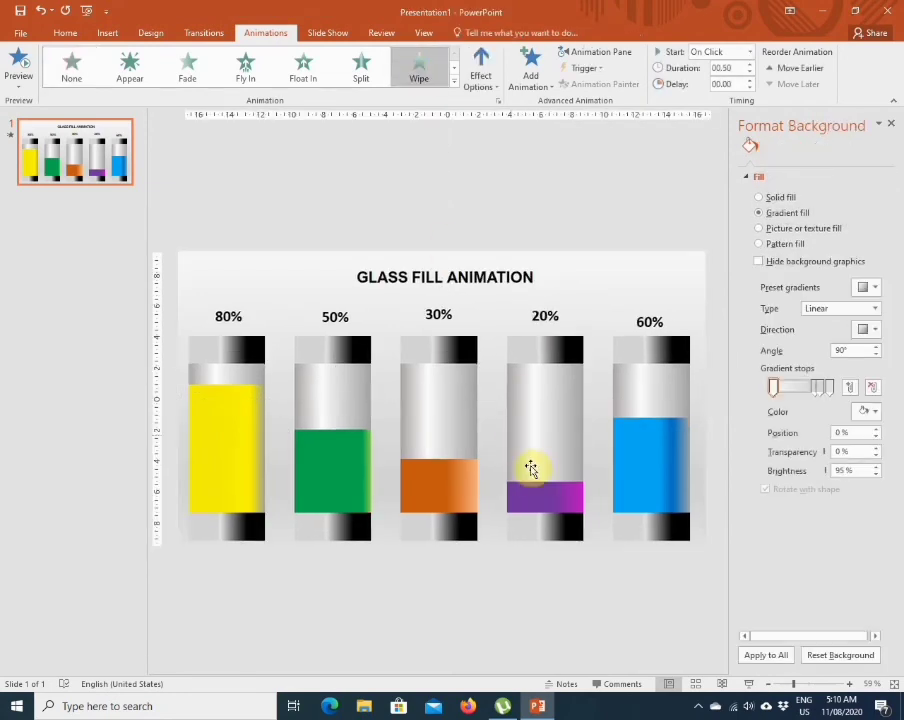
left_click(532, 487)
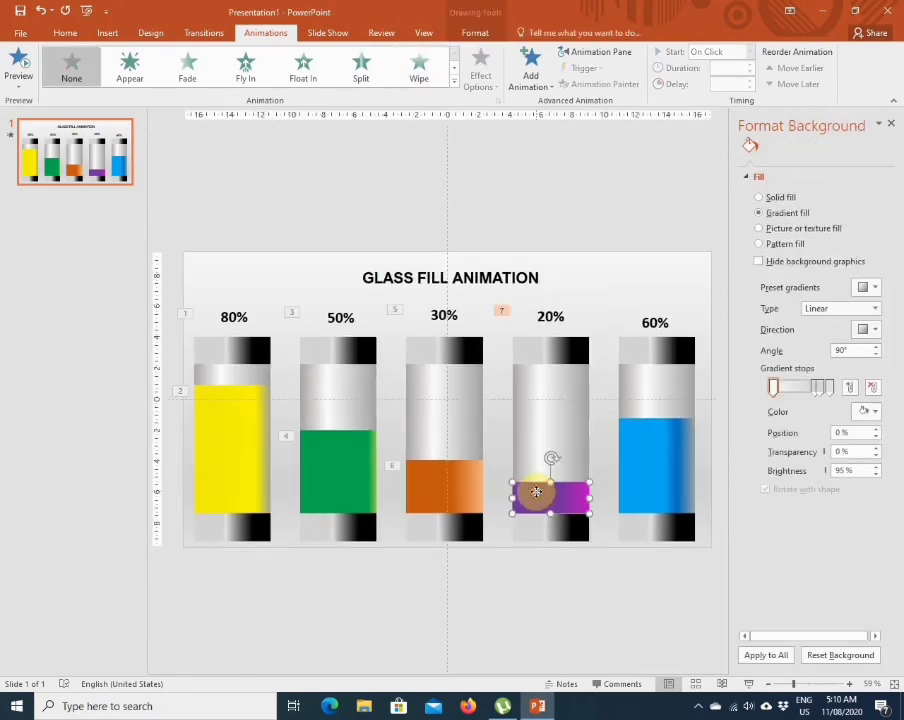
left_click(423, 70)
left_click(749, 64)
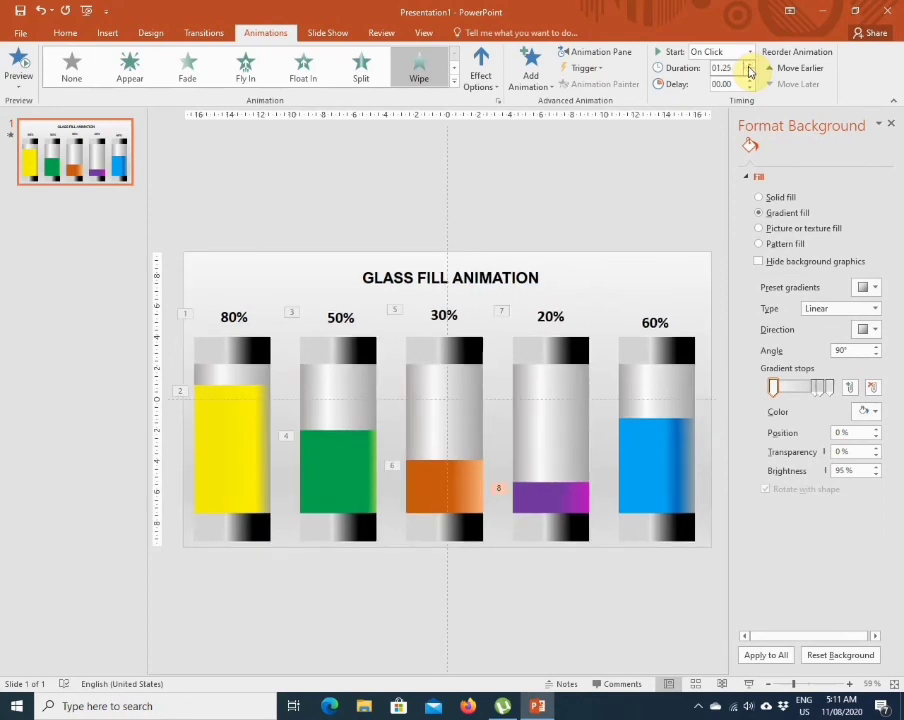
- Apply Wipe animations to the blue fill and the 60% label
left_click(639, 458)
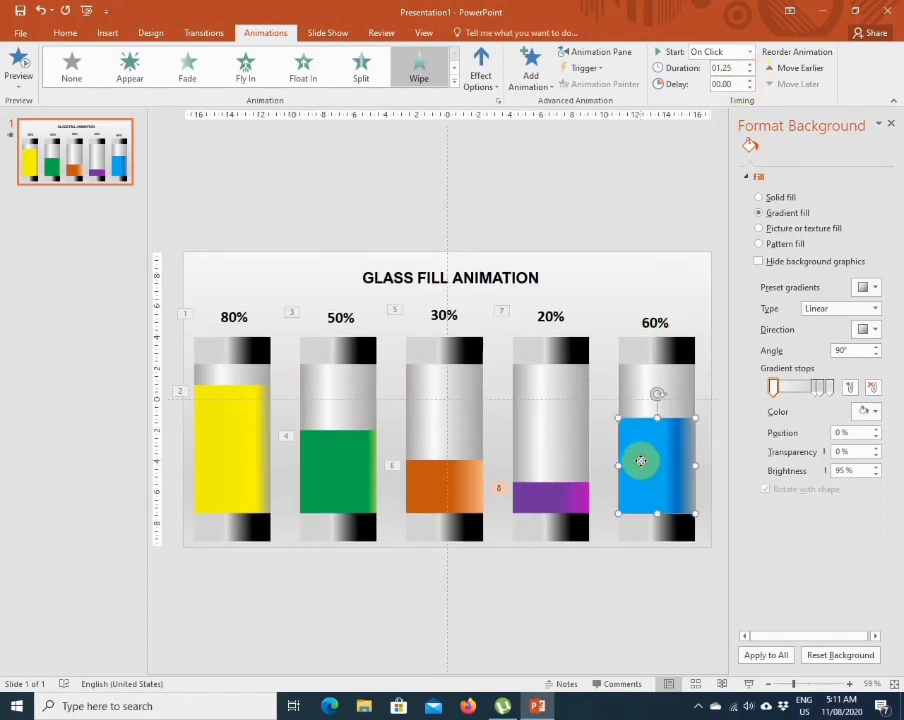
left_click(424, 65)
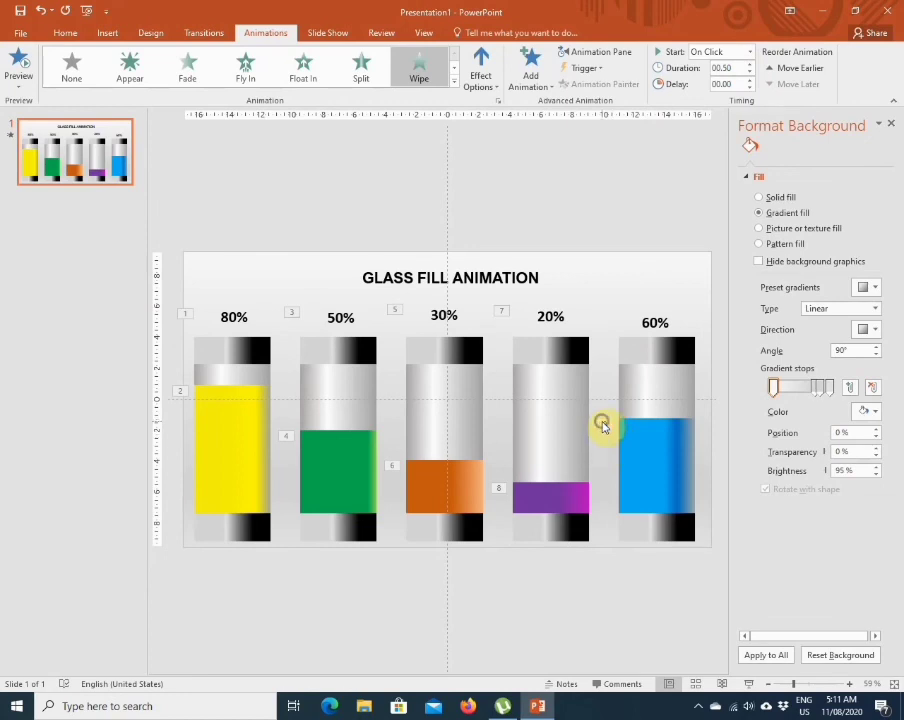
right_click(616, 432)
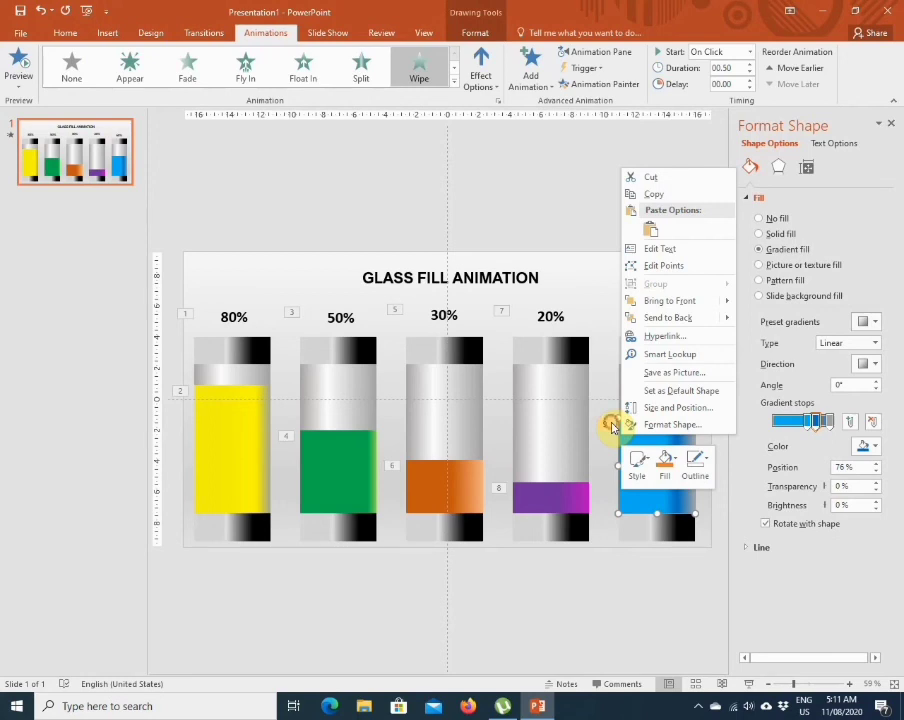
left_click(604, 420)
left_click(600, 420)
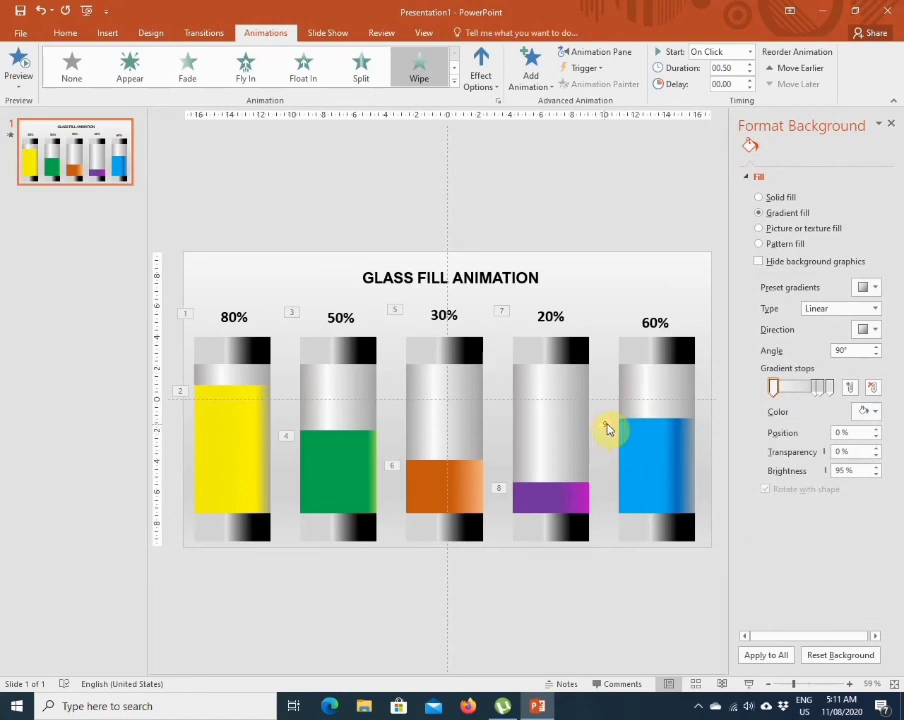
left_click(658, 318)
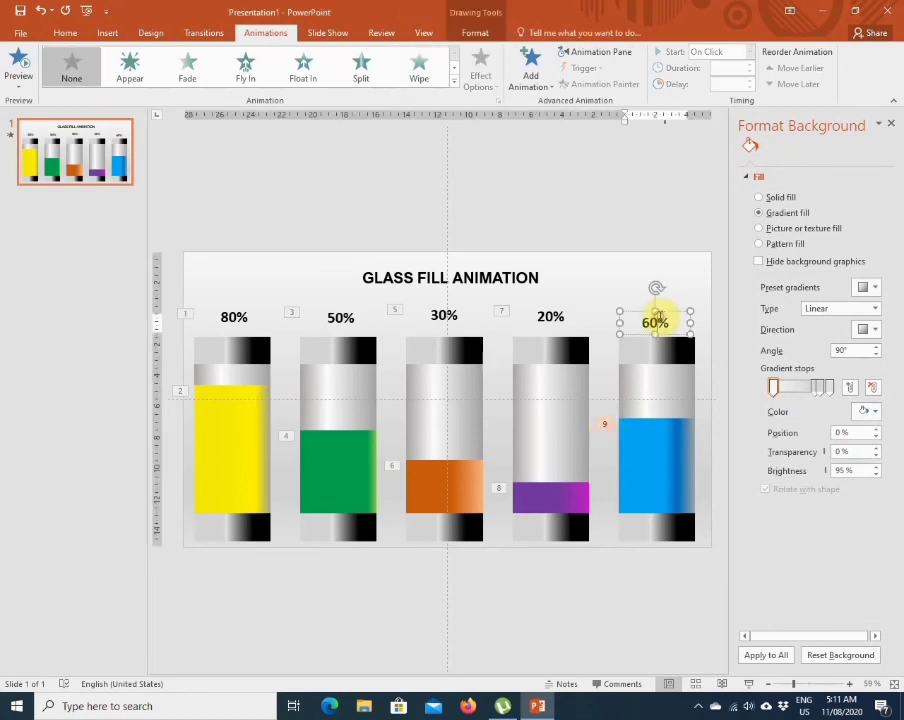
left_click(424, 78)
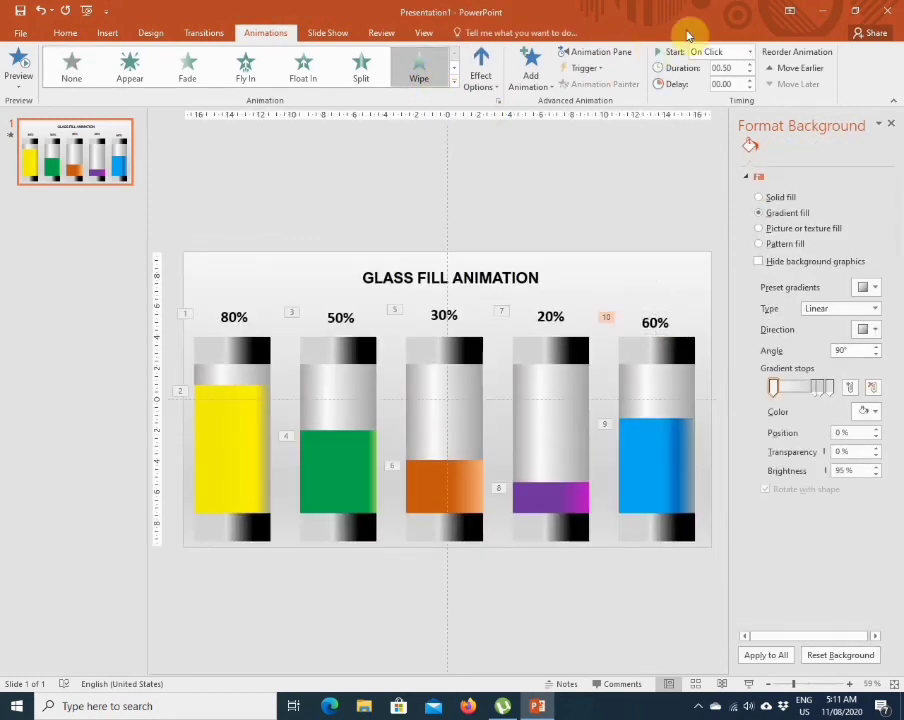
left_click(624, 471)
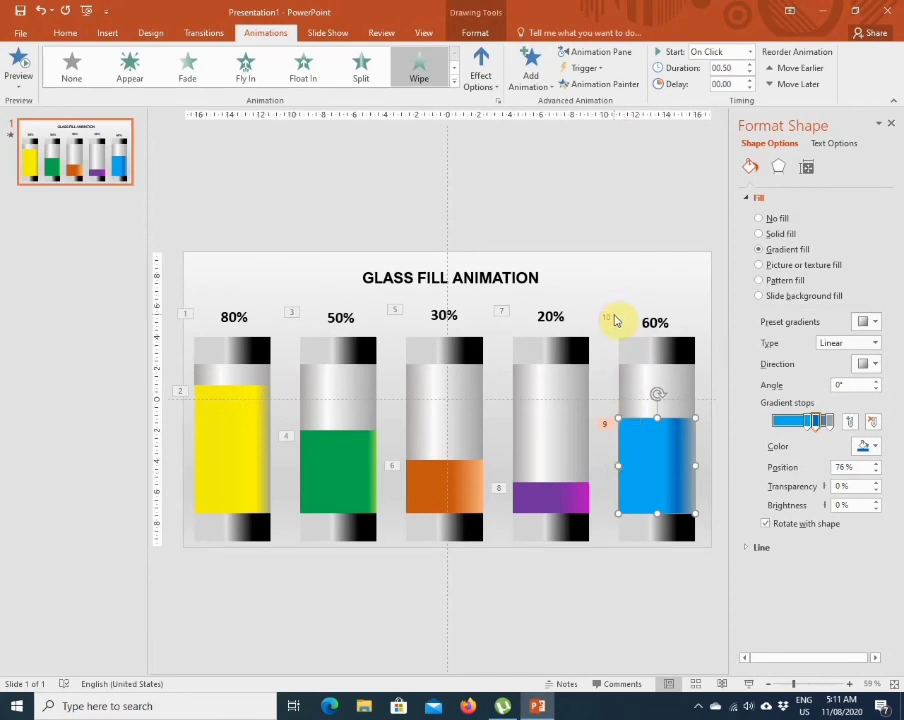
left_click(414, 66)
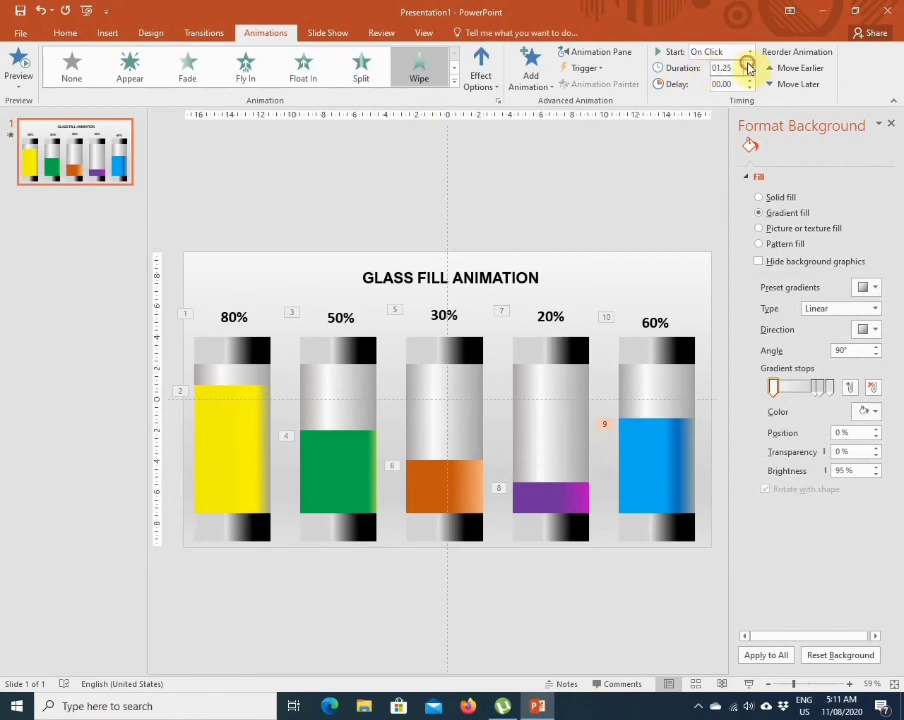
left_click(600, 278)
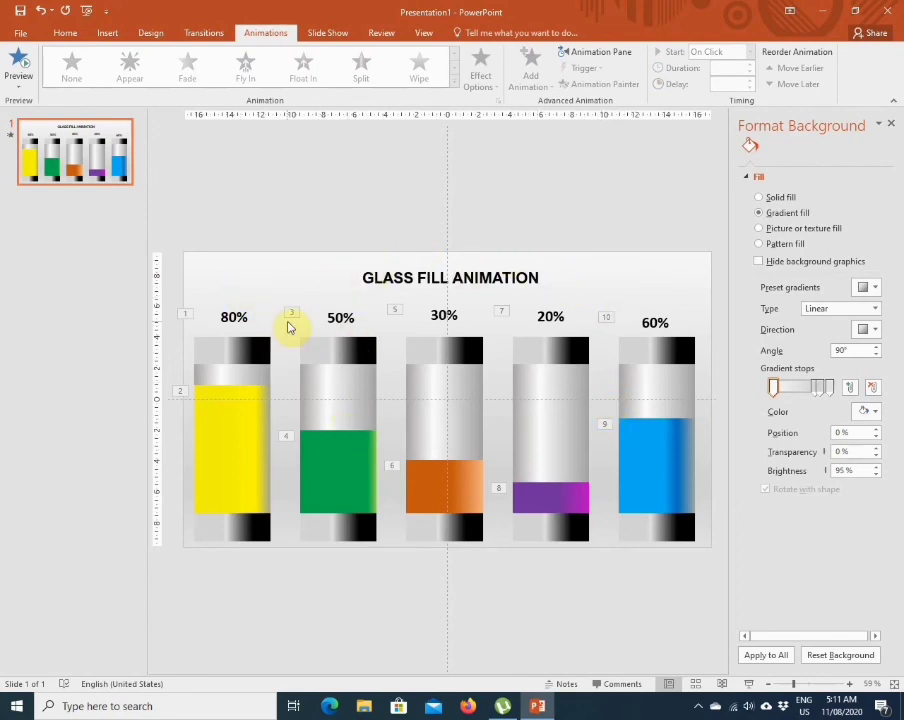
- Start the full-screen slide show from the status bar to preview the tube animations
left_click(748, 684)
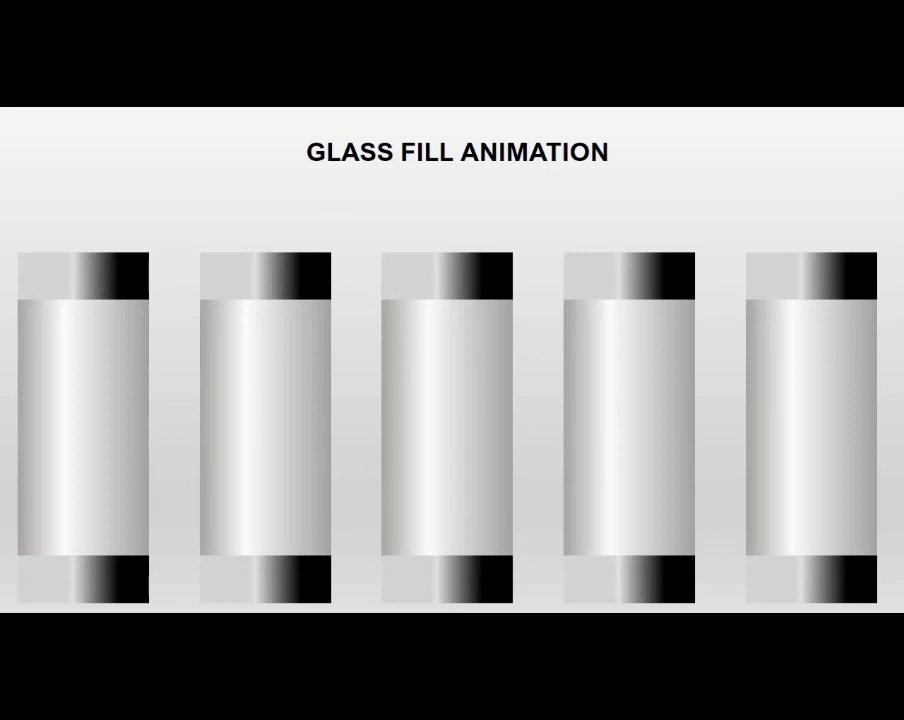